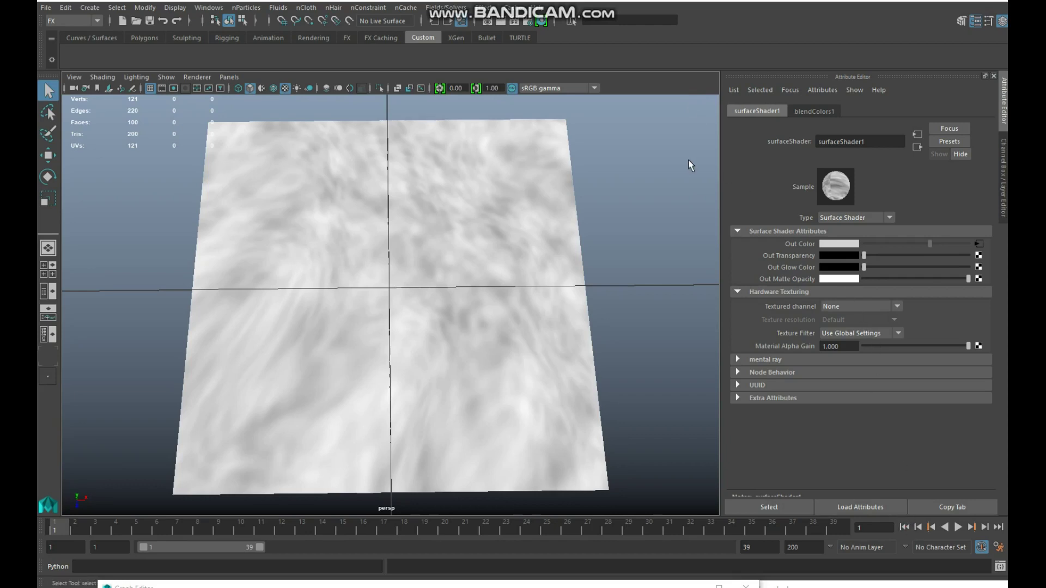
Step: Play back the animated noise and compare the texture at frames 1, 19 and 39
{"action": "key", "text": "alt+v"}
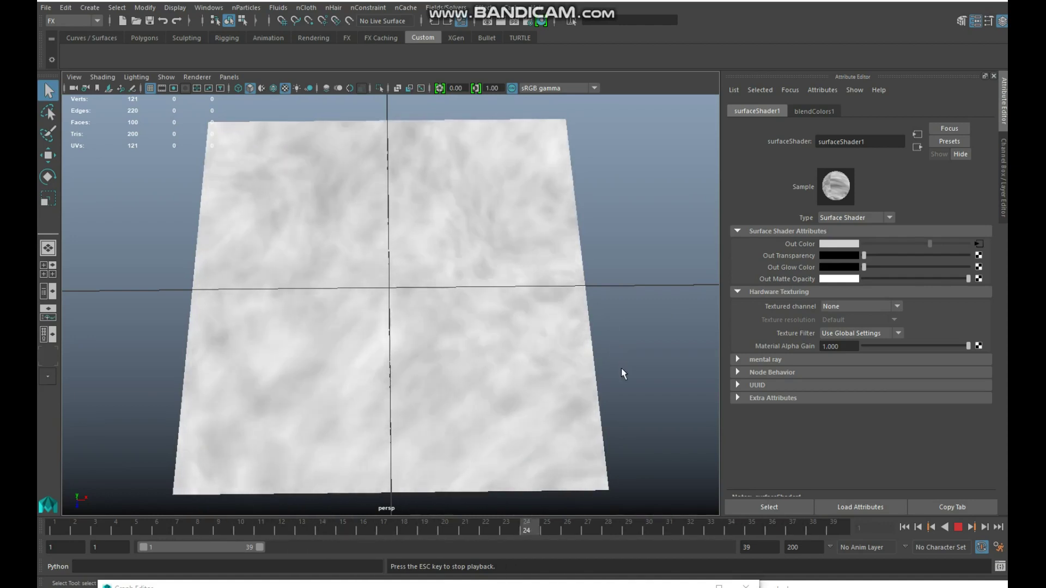
{"action": "left_click", "coordinate": [218, 526]}
{"action": "left_click", "coordinate": [55, 528]}
{"action": "key", "text": "alt+v"}
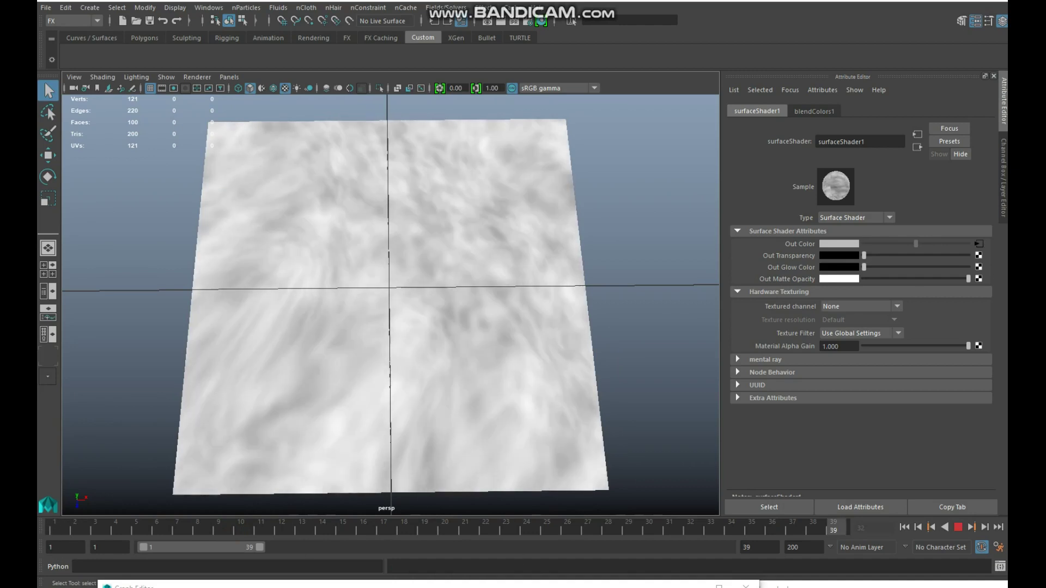
{"action": "left_click", "coordinate": [847, 532]}
{"action": "key", "text": "shift+alt+v"}
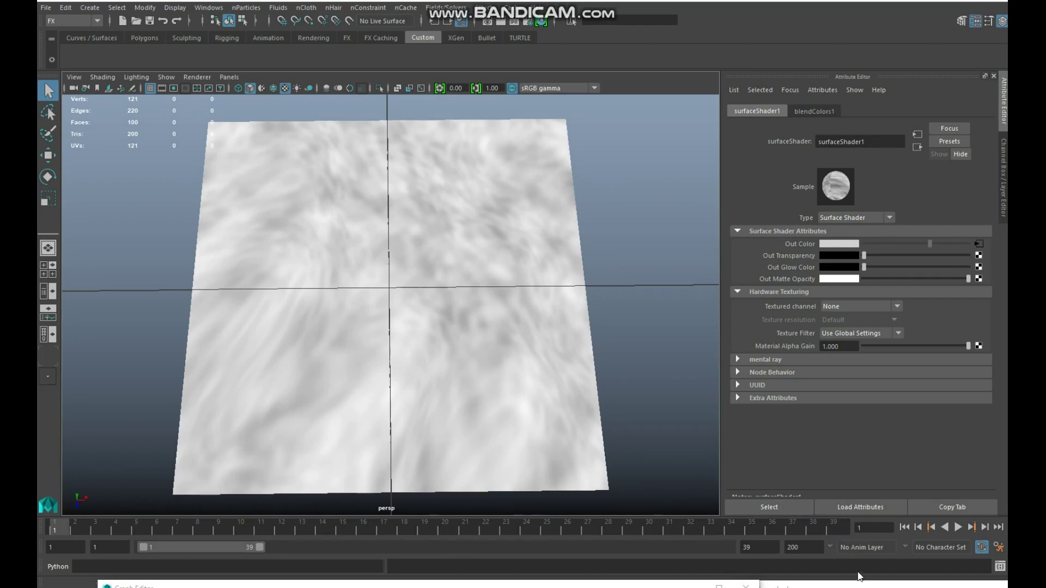
{"action": "left_click", "coordinate": [836, 528]}
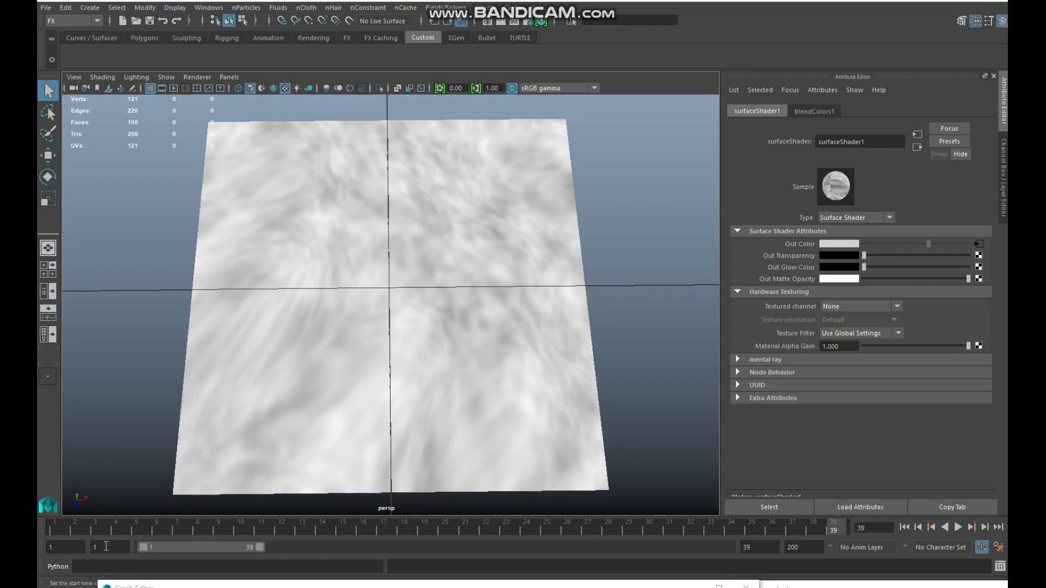
{"action": "left_click", "coordinate": [47, 526]}
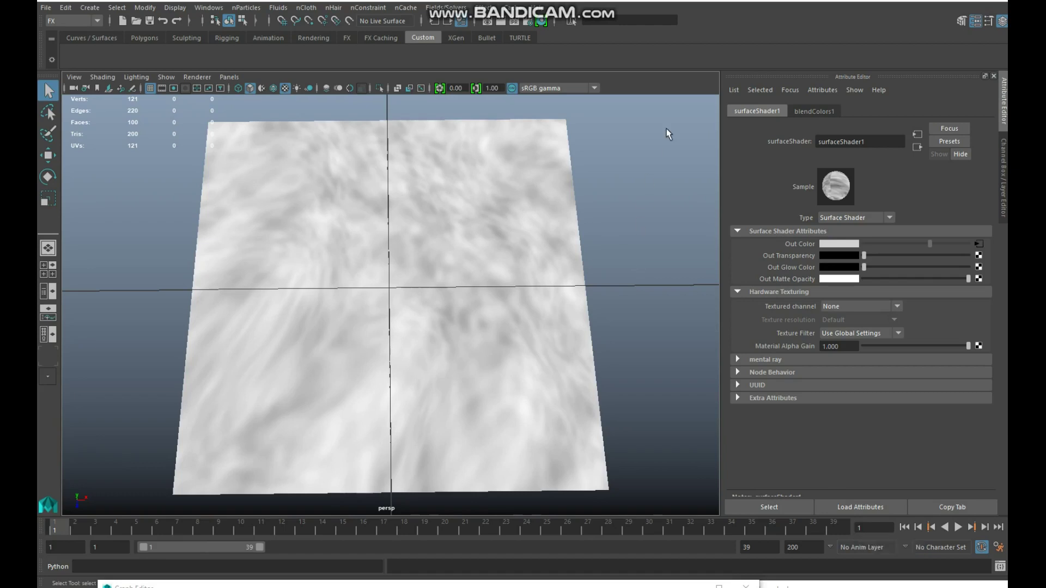
{"action": "type", "text": "19"}
{"action": "key", "text": "Return"}
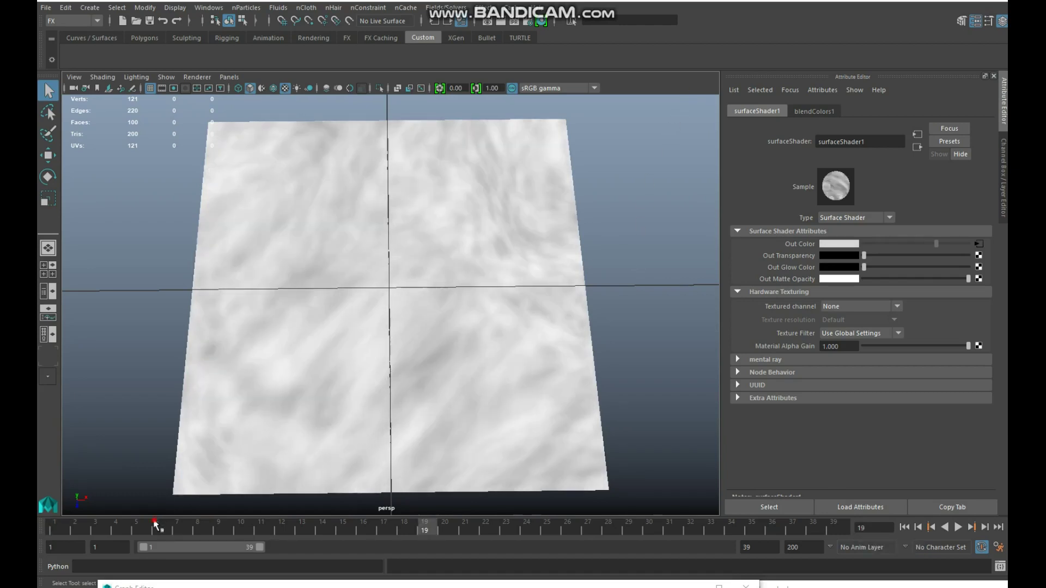
{"action": "left_click_drag", "start_coordinate": [154, 523], "coordinate": [54, 524]}
Step: Turn on Wireframe on Shaded in the viewport and reselect the plane
{"action": "left_click", "coordinate": [262, 255]}
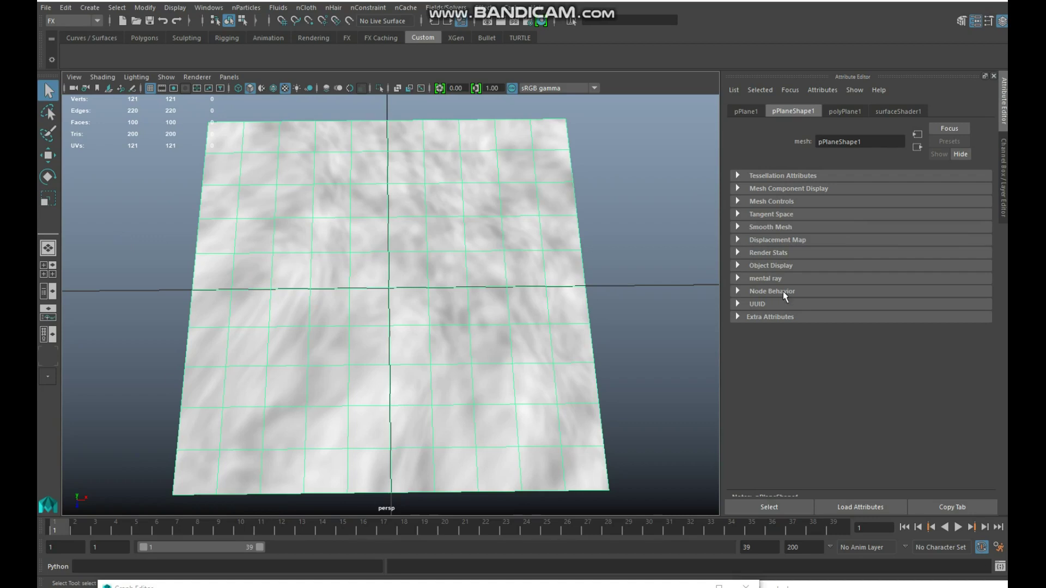
{"action": "left_click", "coordinate": [621, 347]}
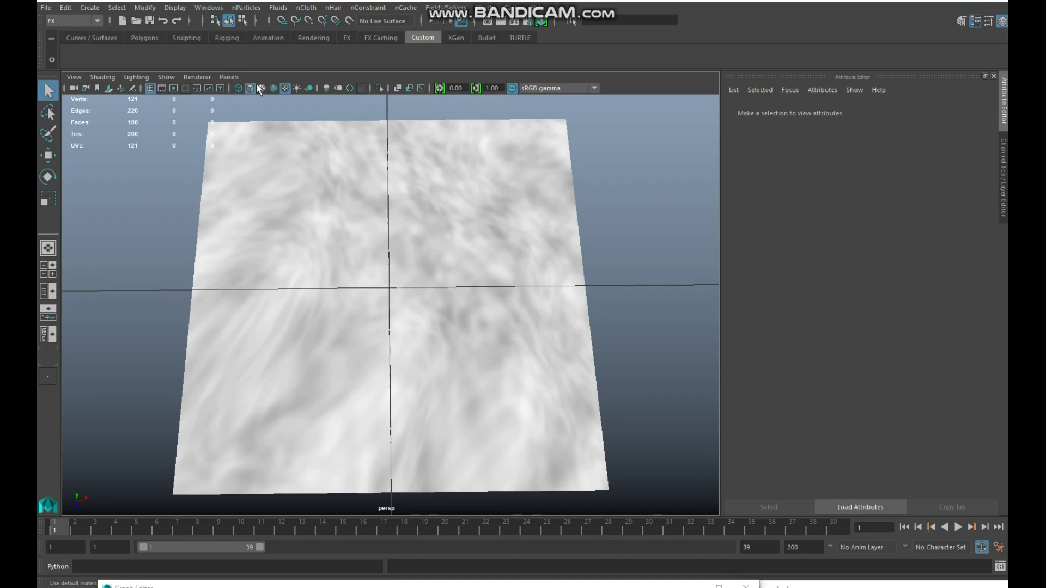
{"action": "left_click", "coordinate": [273, 88]}
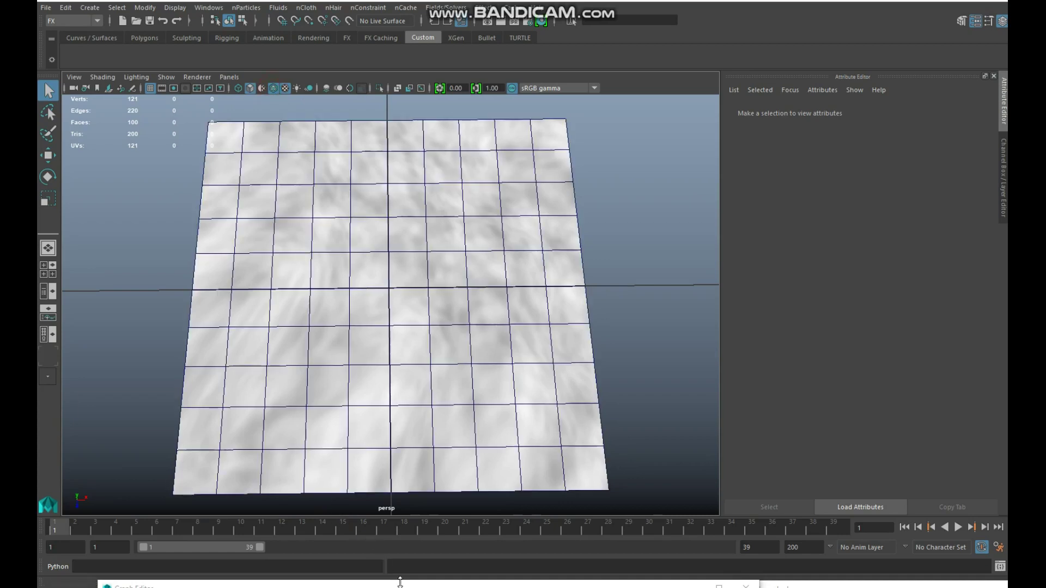
{"action": "left_click", "coordinate": [427, 470]}
{"action": "left_click_drag", "start_coordinate": [412, 584], "coordinate": [406, 563]}
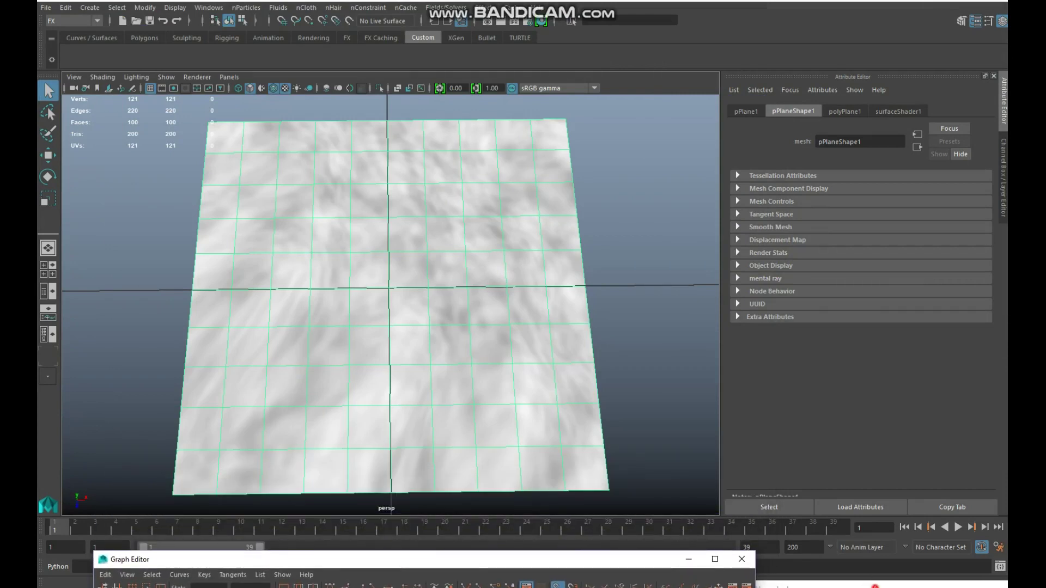
Step: Open Hypershade and inspect the blendColors1 and noise2 nodes
{"action": "left_click", "coordinate": [541, 21]}
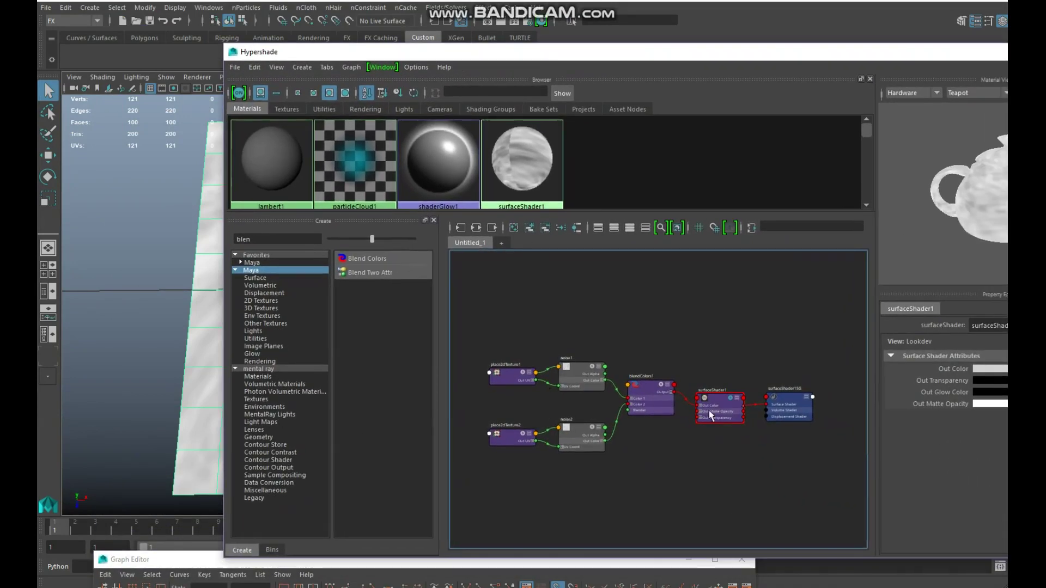
{"action": "left_click_drag", "start_coordinate": [727, 402], "coordinate": [727, 383]}
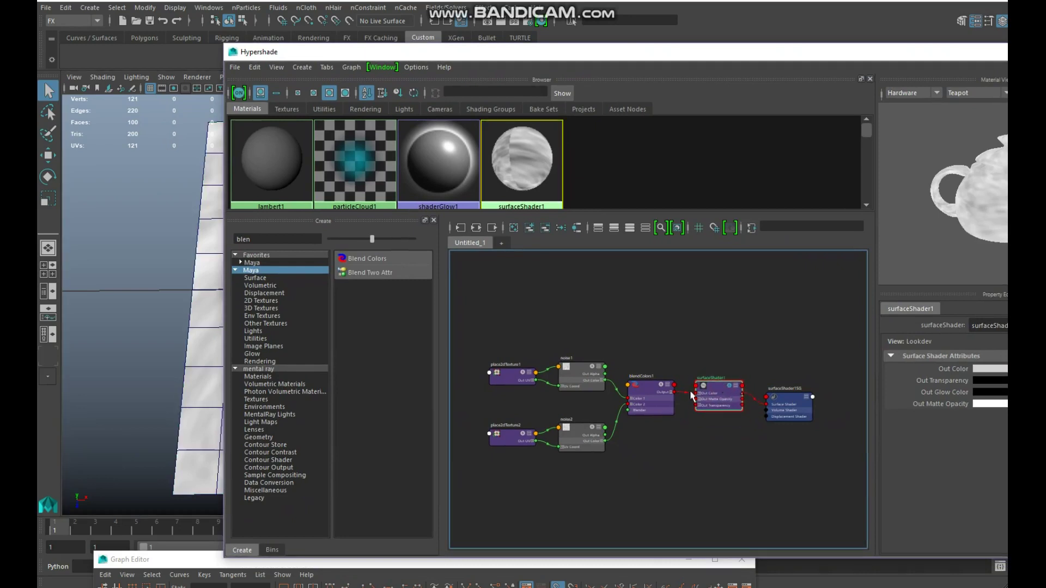
{"action": "left_click", "coordinate": [639, 393]}
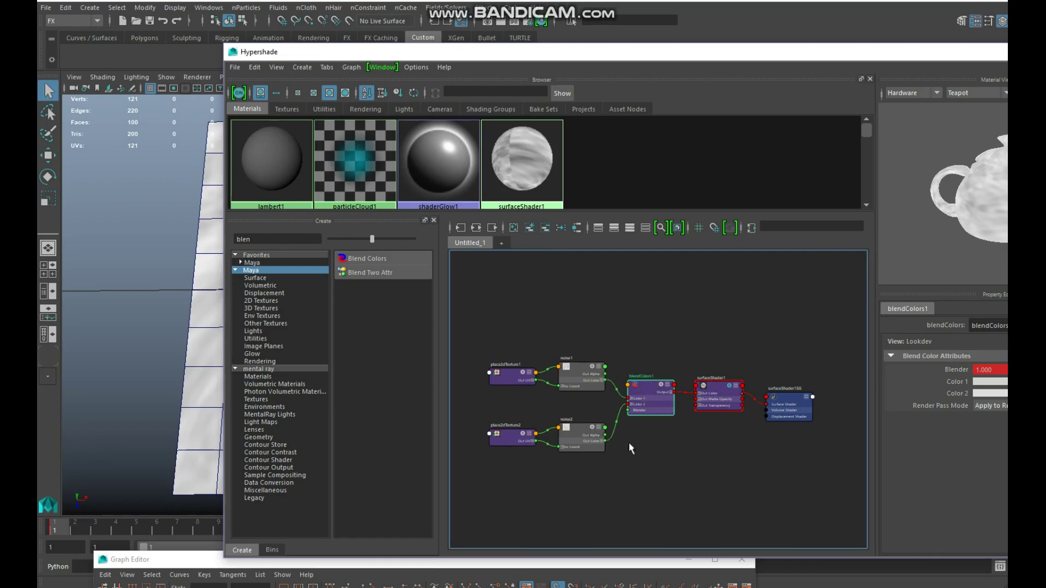
{"action": "left_click", "coordinate": [582, 436]}
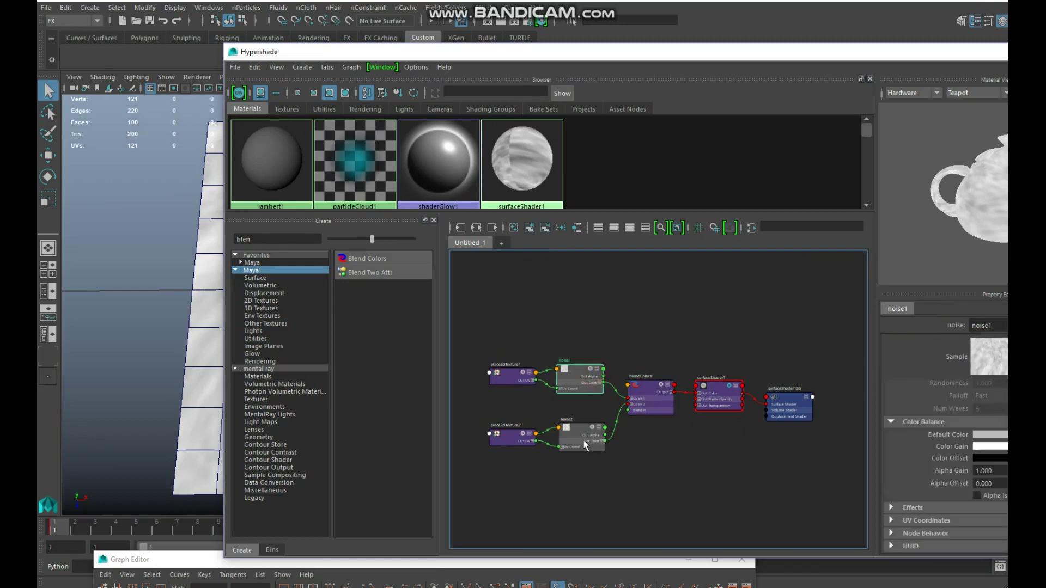
Step: Move Hypershade down so blendColors1's blend attributes show beside the viewport
{"action": "left_click_drag", "start_coordinate": [381, 52], "coordinate": [284, 31]}
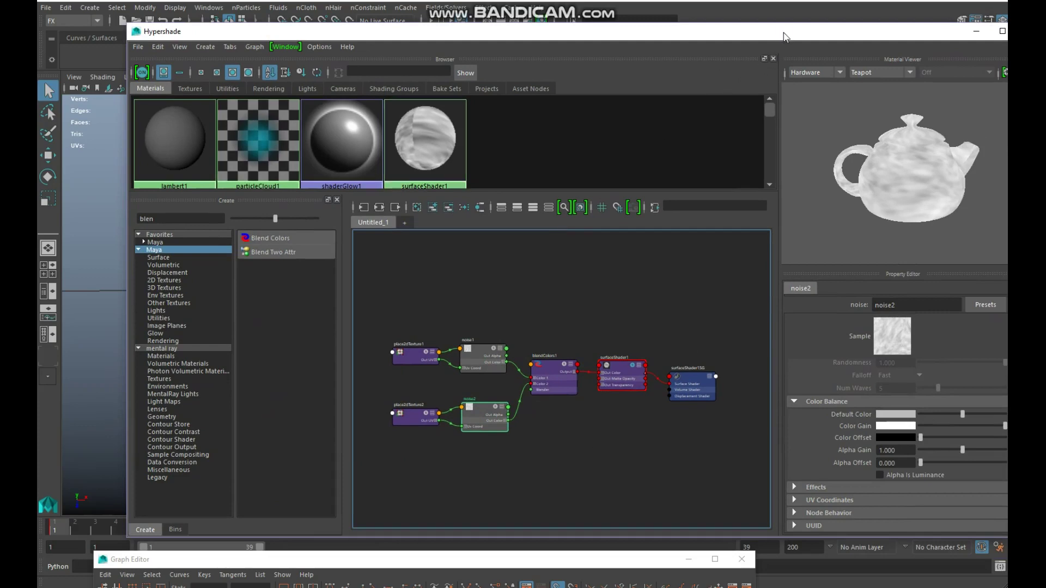
{"action": "left_click_drag", "start_coordinate": [784, 34], "coordinate": [804, 58]}
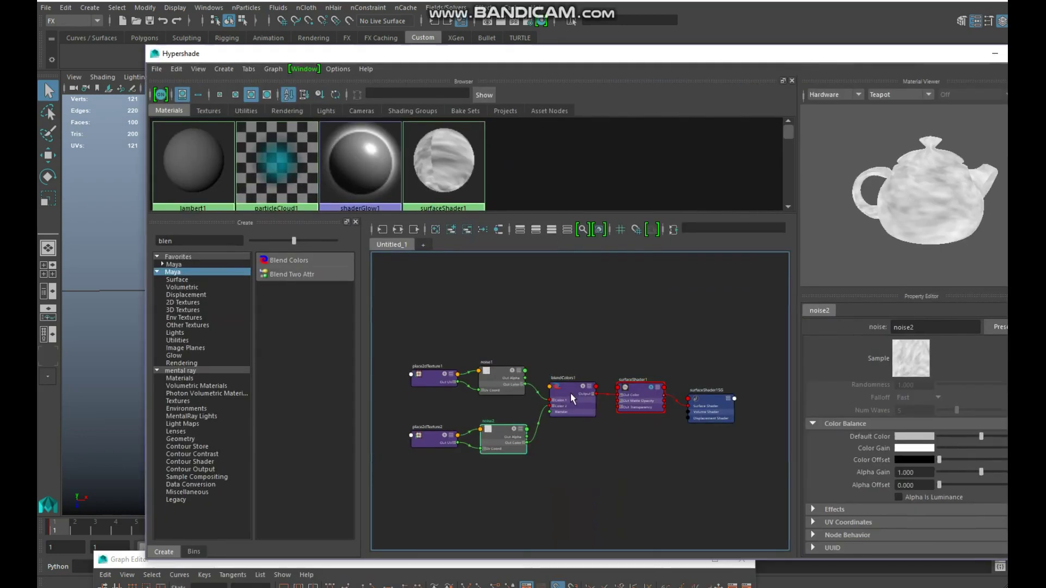
{"action": "left_click", "coordinate": [571, 393]}
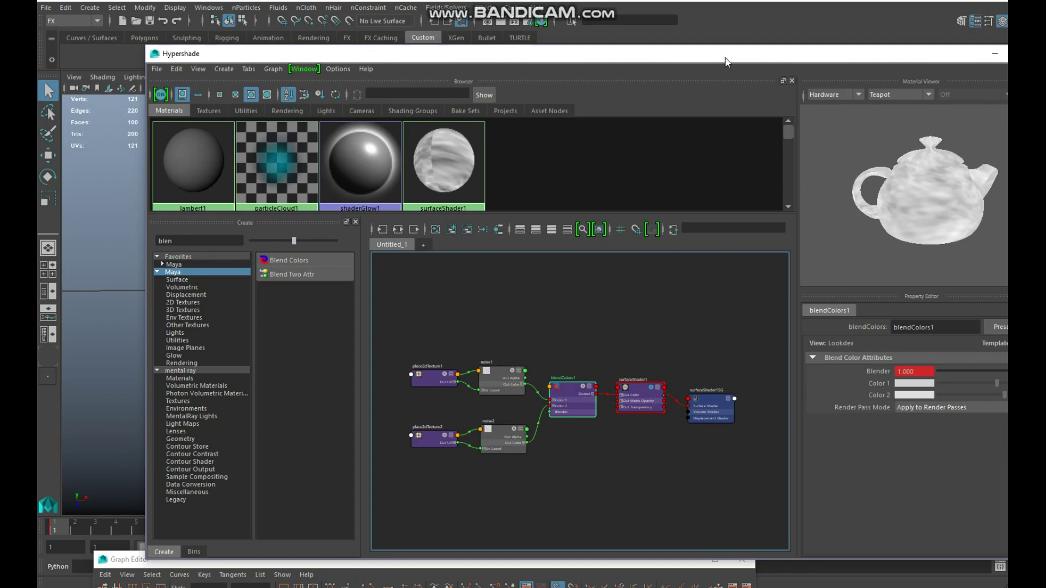
{"action": "left_click_drag", "start_coordinate": [725, 62], "coordinate": [964, 570]}
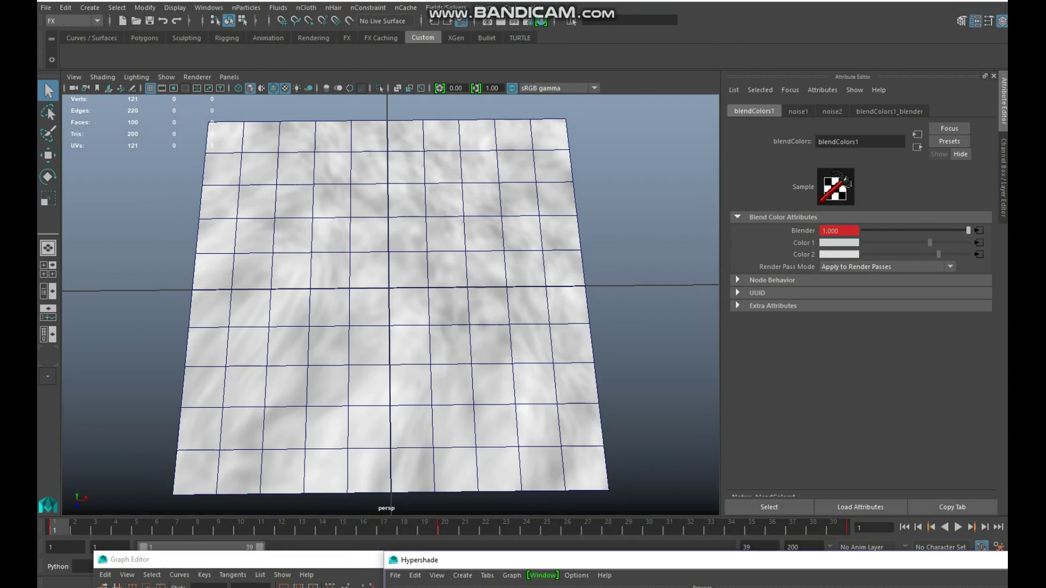
Step: Select surfaceShader1 and clear the node type search filter in Hypershade
{"action": "left_click_drag", "start_coordinate": [816, 560], "coordinate": [651, 86]}
{"action": "left_click", "coordinate": [710, 416]}
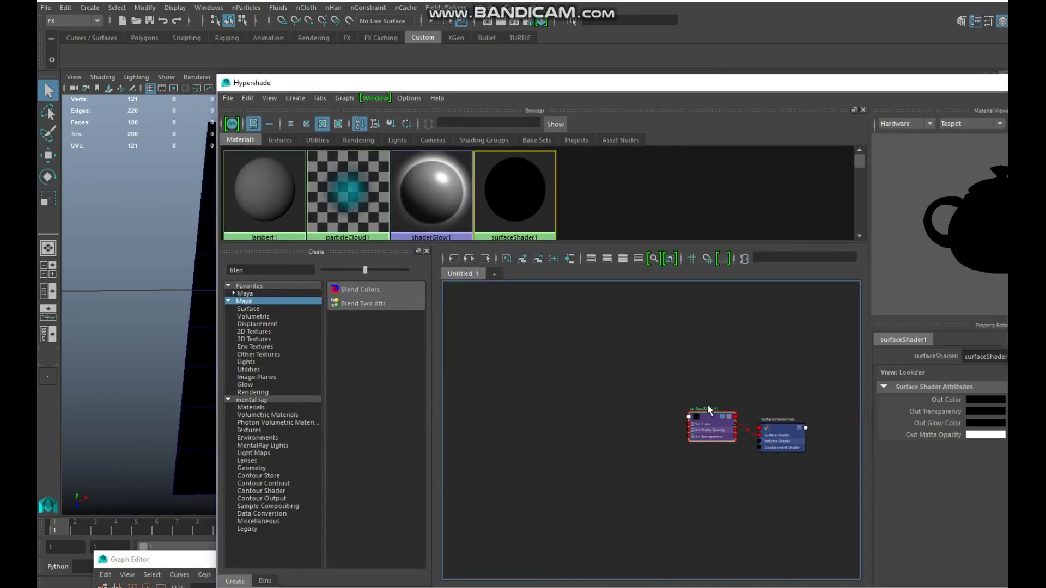
{"action": "left_click", "coordinate": [737, 85]}
{"action": "left_click_drag", "start_coordinate": [709, 90], "coordinate": [637, 76]}
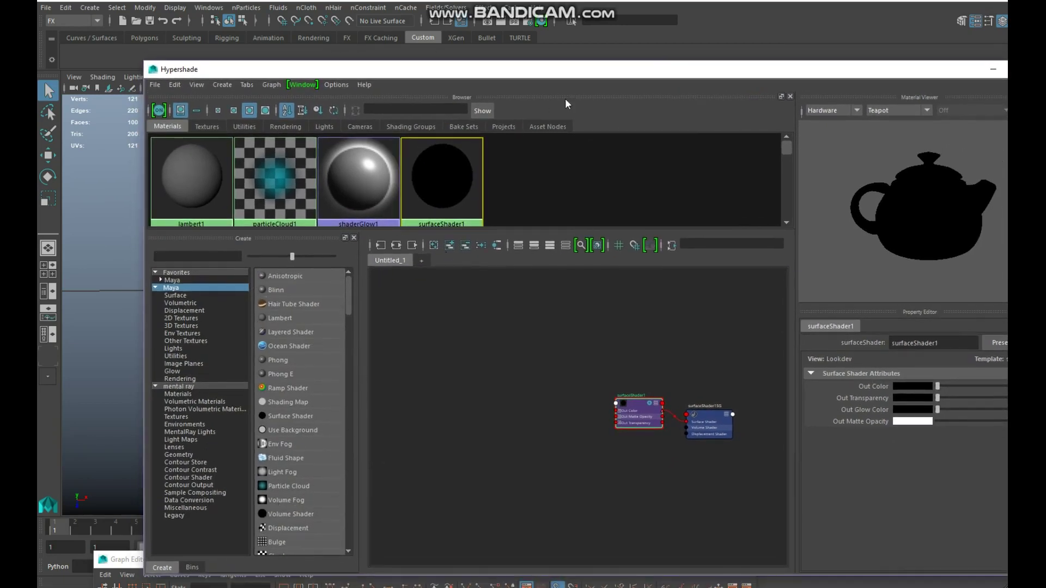
{"action": "left_click_drag", "start_coordinate": [580, 76], "coordinate": [630, 51]}
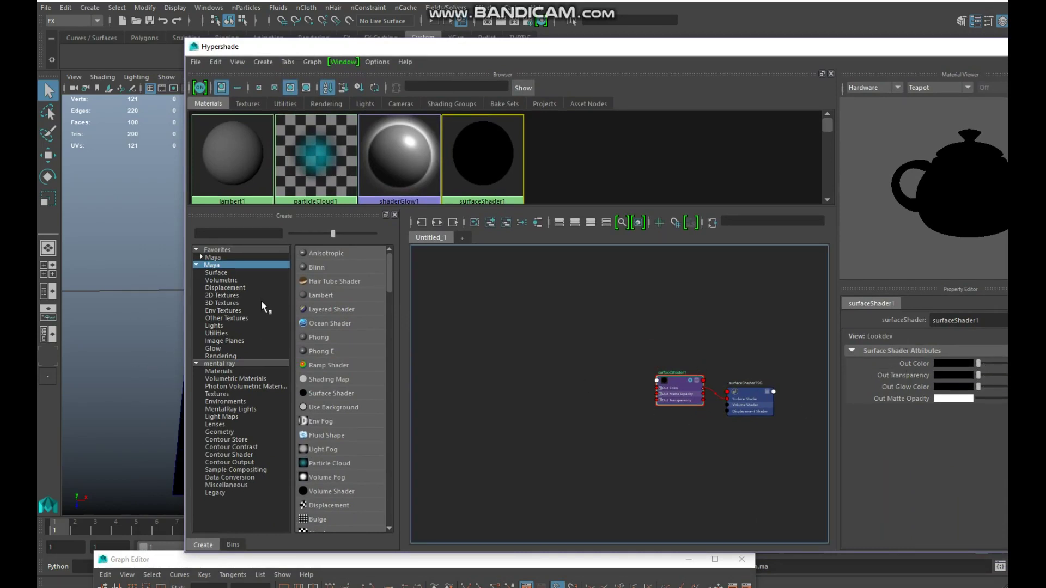
{"action": "left_click_drag", "start_coordinate": [595, 47], "coordinate": [571, 131]}
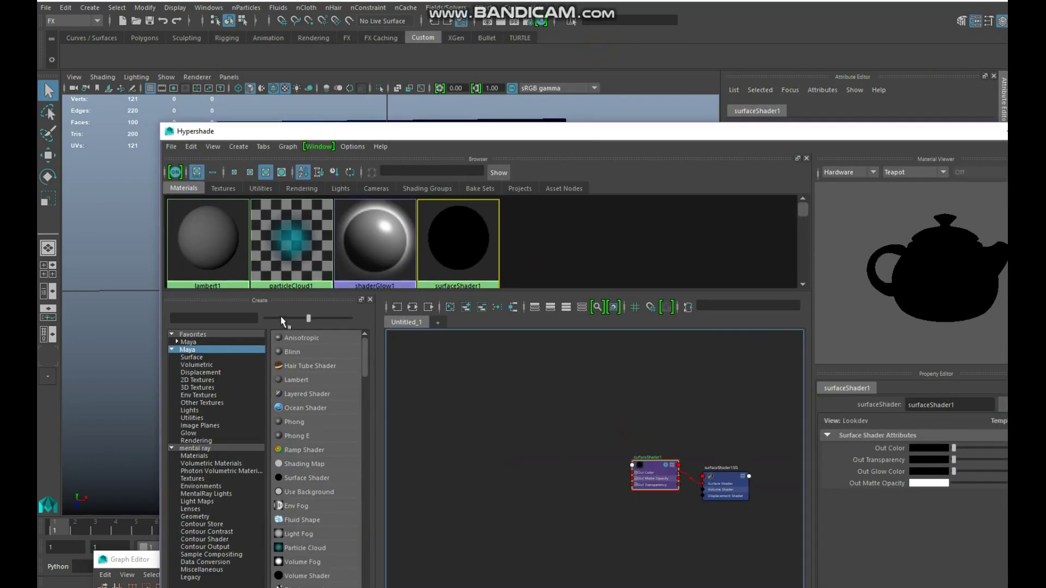
Step: Search 'bl' in the Create panel and add a Blend Colors node to the graph
{"action": "left_click", "coordinate": [215, 319]}
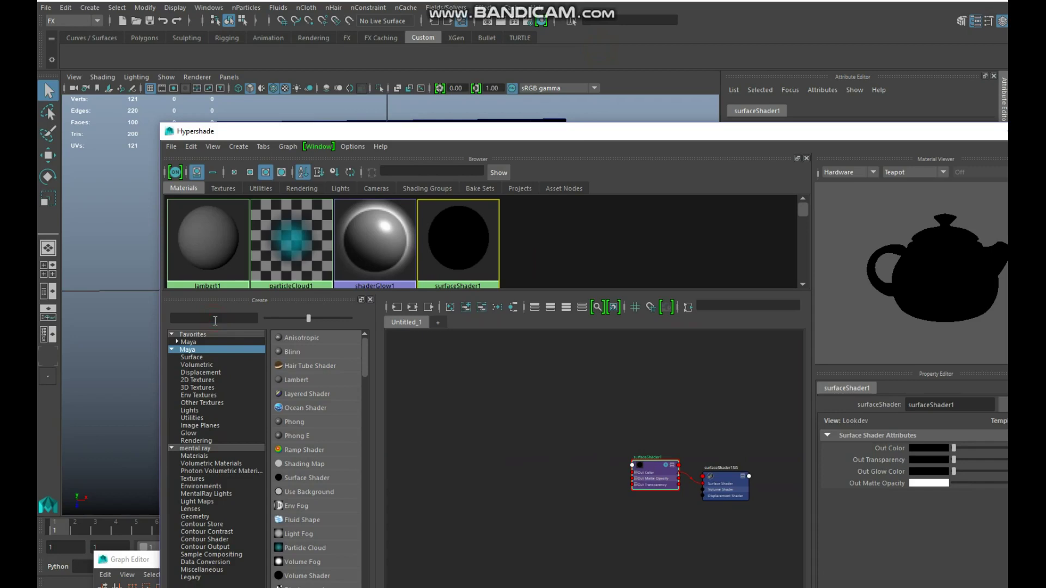
{"action": "type", "text": "bel"}
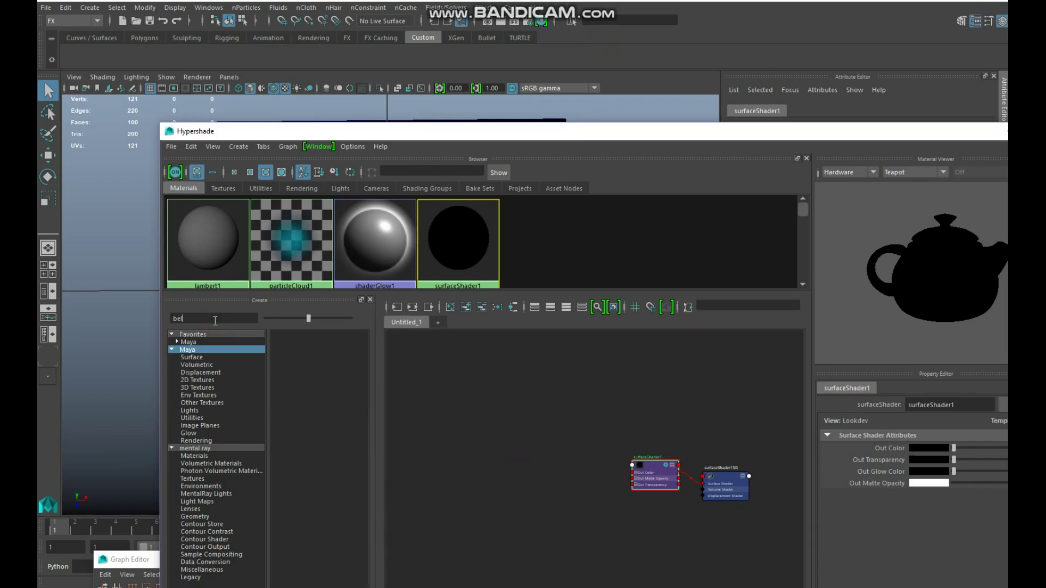
{"action": "type", "text": "dn"}
{"action": "key", "text": "BackSpace"}
{"action": "key", "text": "BackSpace"}
{"action": "key", "text": "BackSpace"}
{"action": "key", "text": "BackSpace"}
{"action": "type", "text": "l"}
{"action": "left_click_drag", "start_coordinate": [302, 381], "coordinate": [564, 466]}
Step: Connect blendColors1's Output to surfaceShader1's Out Color and set Blender to 0
{"action": "scroll", "coordinate": [628, 446], "scroll_direction": "up", "scroll_amount": 3}
{"action": "left_click_drag", "start_coordinate": [582, 486], "coordinate": [640, 496]}
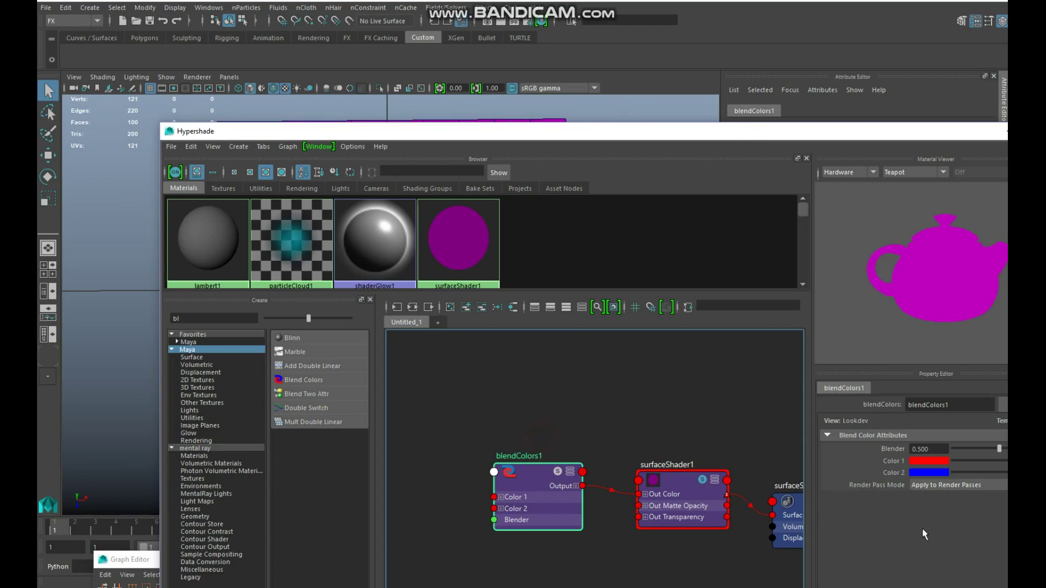
{"action": "left_click", "coordinate": [935, 450]}
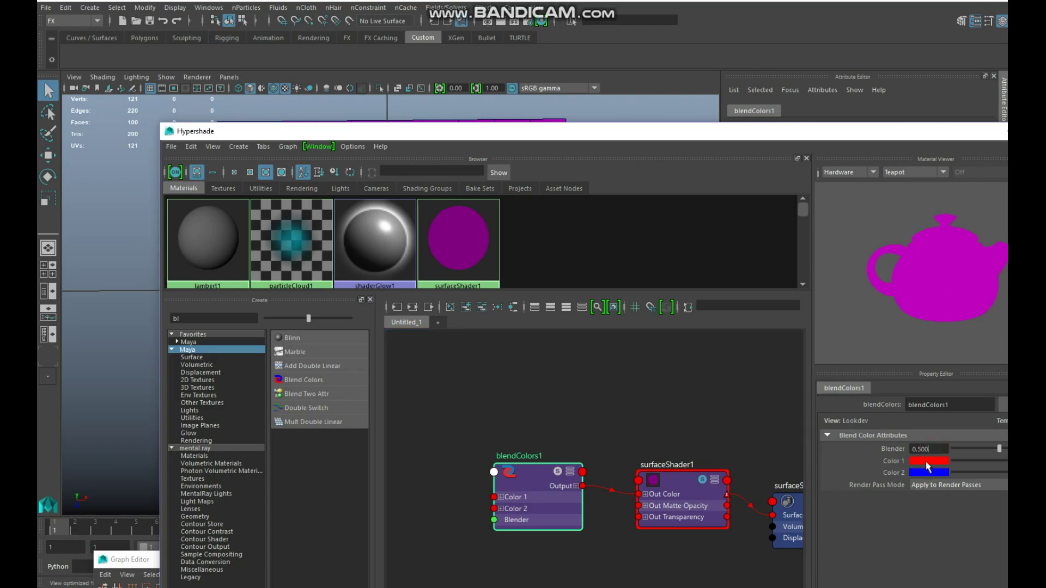
{"action": "left_click", "coordinate": [933, 450]}
{"action": "double_click", "coordinate": [933, 450]}
{"action": "type", "text": "0"}
{"action": "key", "text": "Return"}
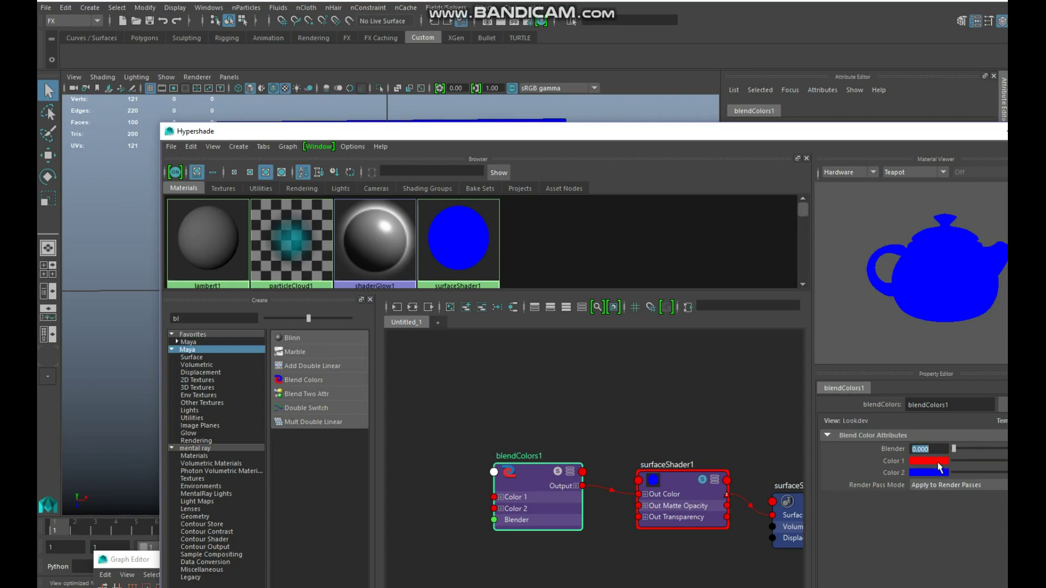
Step: Set blendColors1's Blender to 1 so the material shows red Color 1
{"action": "type", "text": "1"}
{"action": "key", "text": "Return"}
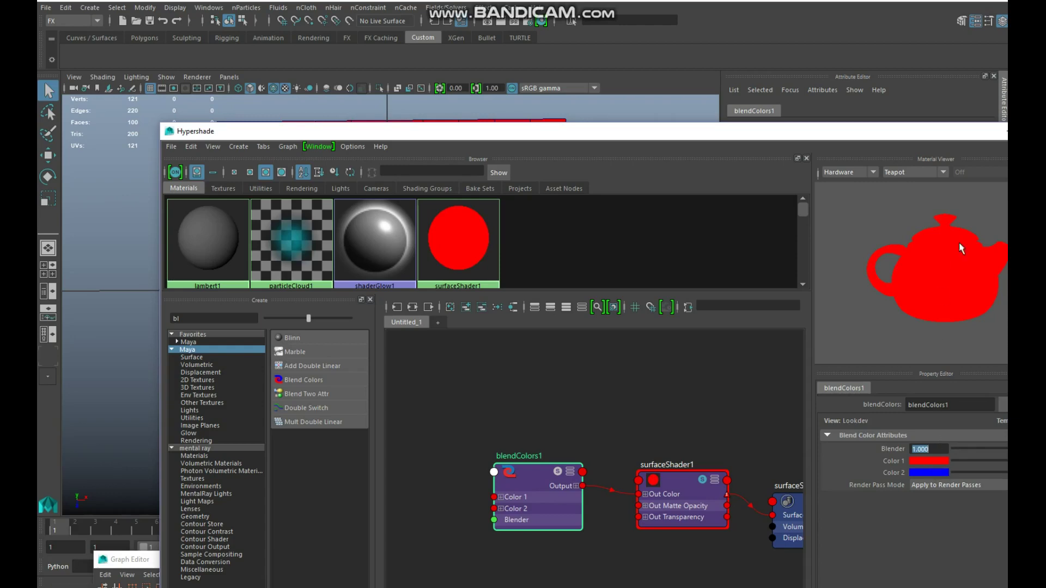
{"action": "left_click_drag", "start_coordinate": [953, 139], "coordinate": [923, 121]}
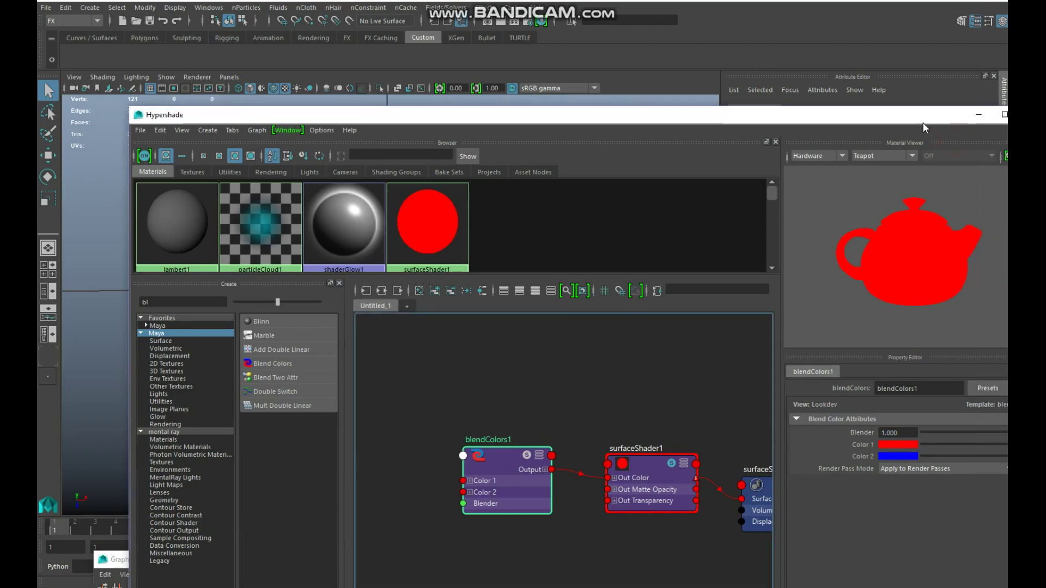
{"action": "left_click", "coordinate": [898, 432]}
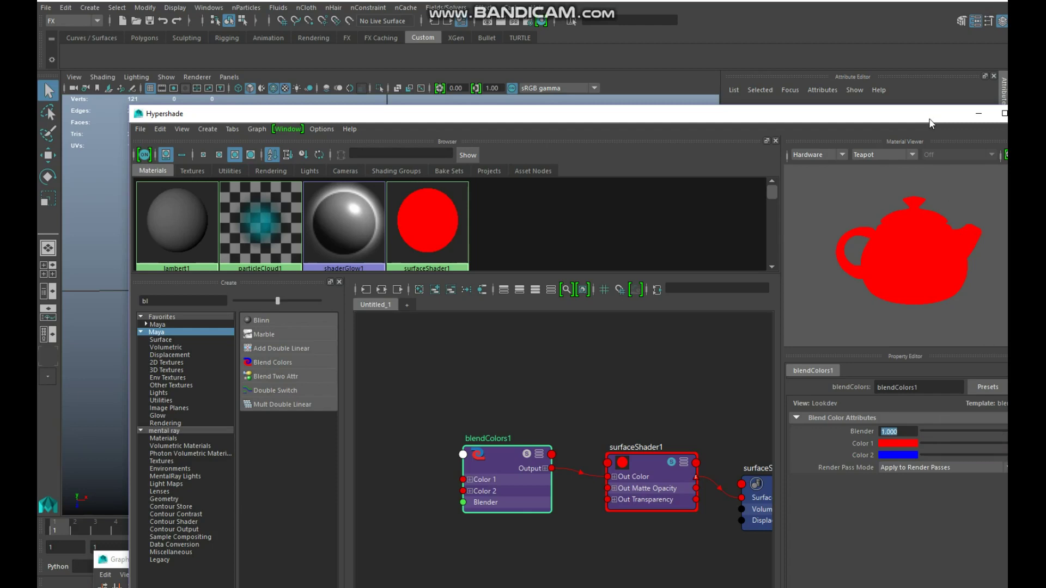
Step: Create a Noise texture connected to blendColors1 from the render node list
{"action": "left_click_drag", "start_coordinate": [929, 118], "coordinate": [859, 97]}
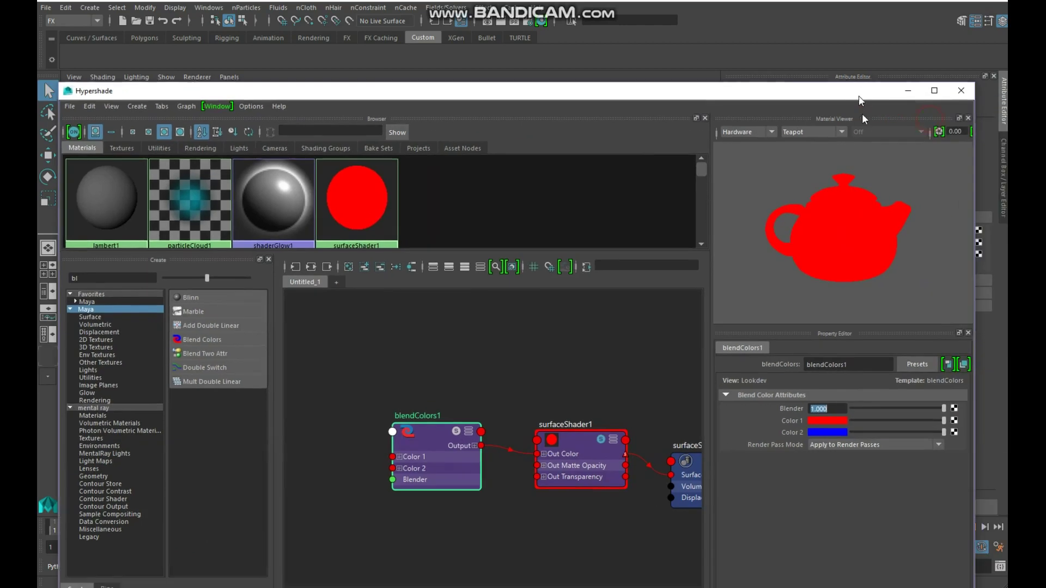
{"action": "left_click", "coordinate": [954, 422]}
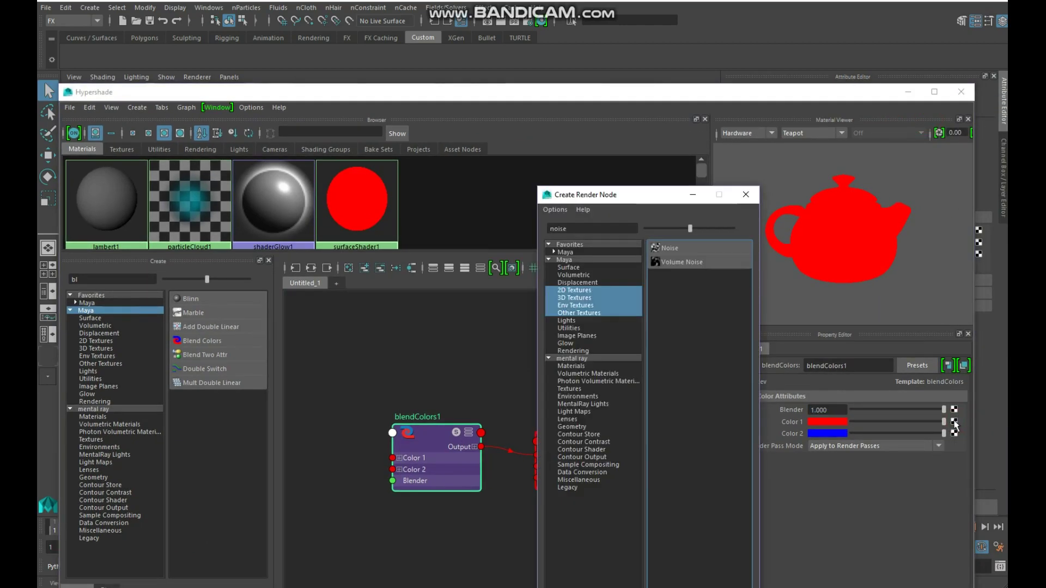
{"action": "left_click", "coordinate": [685, 246]}
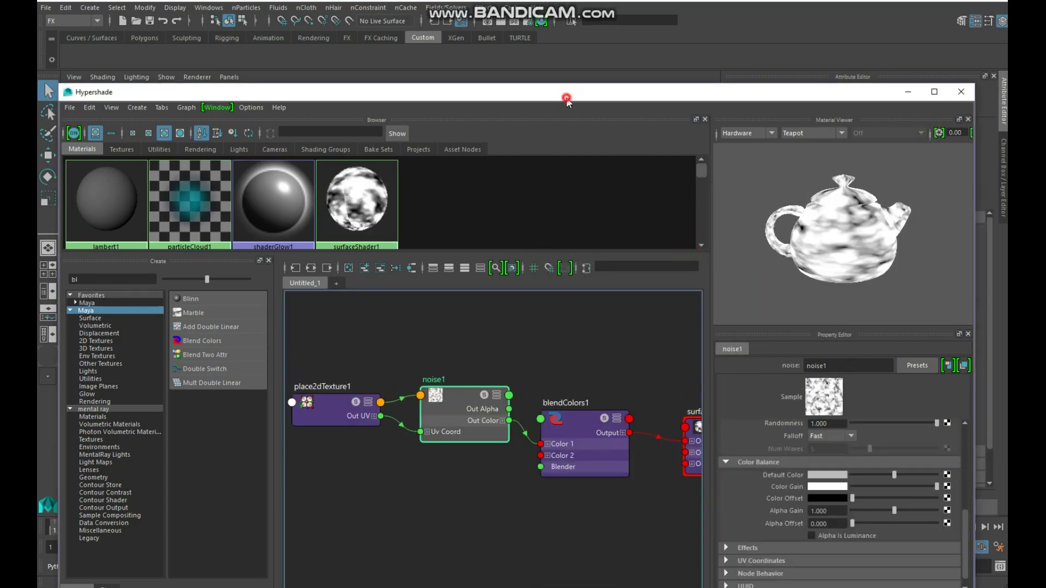
Step: Move Hypershade to the screen bottom and switch the viewport to shaded display
{"action": "left_click_drag", "start_coordinate": [564, 96], "coordinate": [812, 324]}
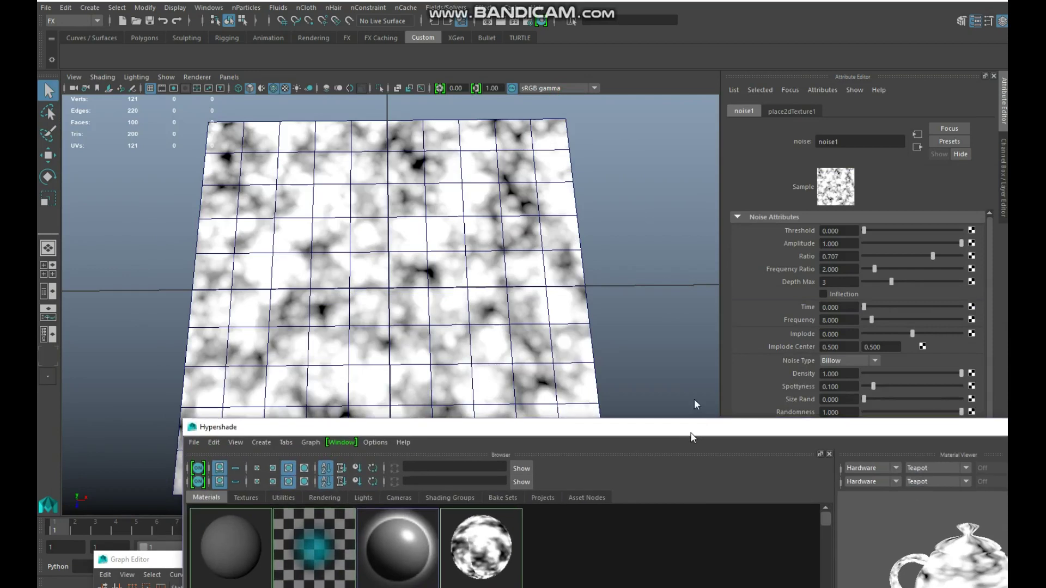
{"action": "left_click_drag", "start_coordinate": [695, 413], "coordinate": [812, 546]}
{"action": "middle_click_drag", "start_coordinate": [554, 348], "coordinate": [543, 332], "text": "alt"}
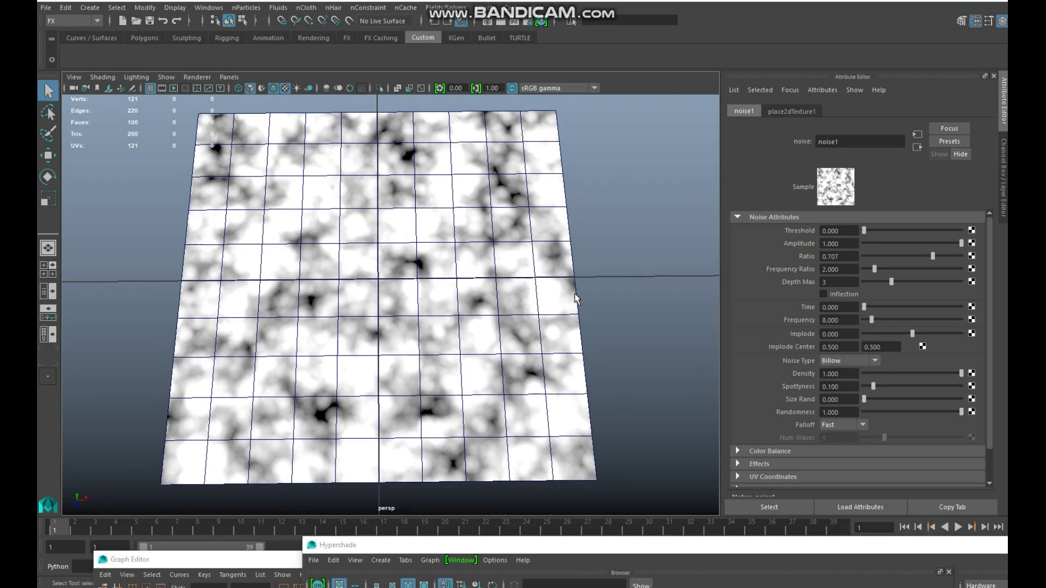
{"action": "key", "text": "5"}
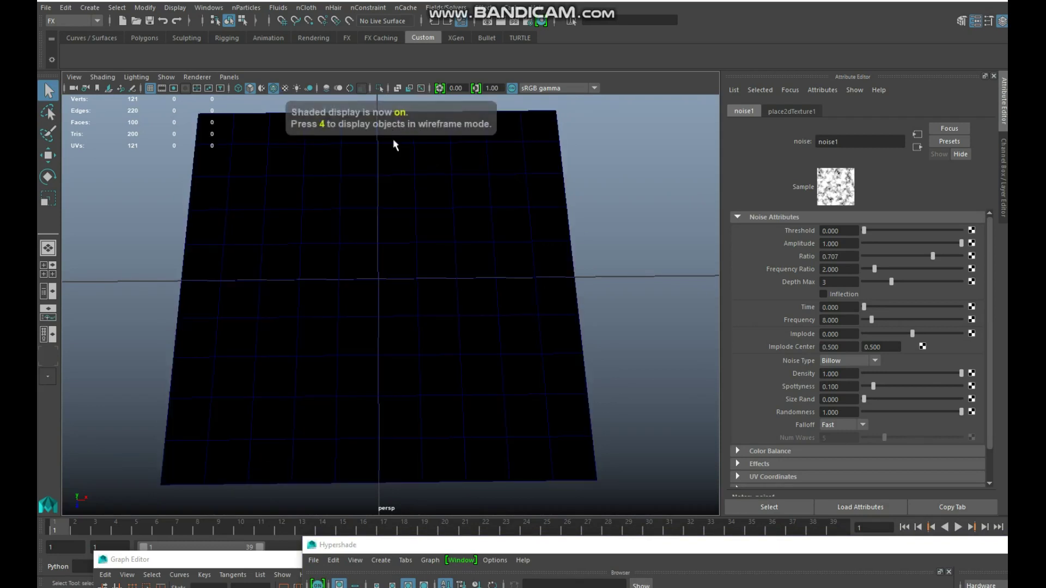
Step: Cycle viewport display through wireframe and shaded to textured mode showing the noise
{"action": "key", "text": "4"}
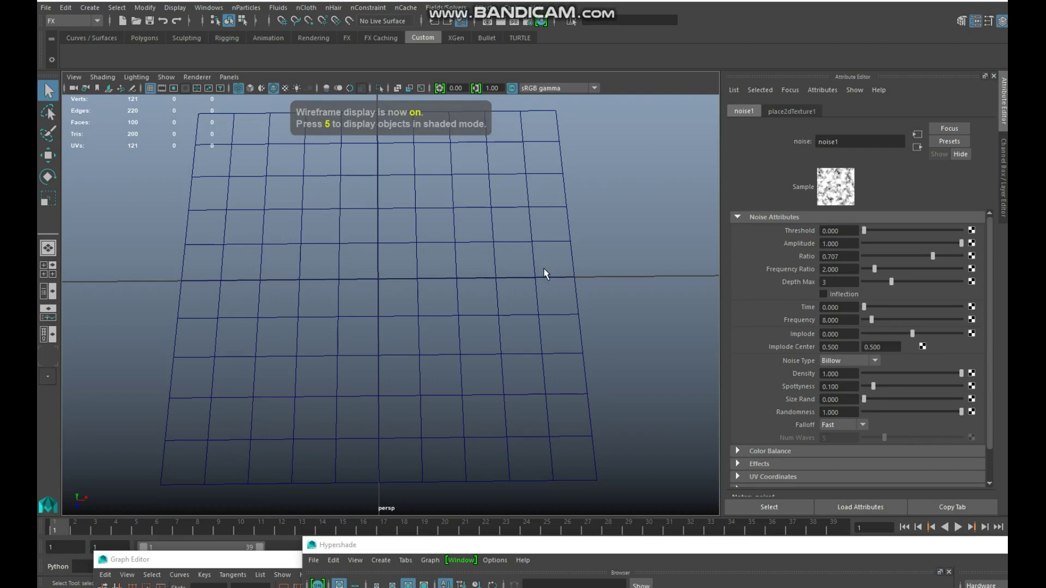
{"action": "key", "text": "5"}
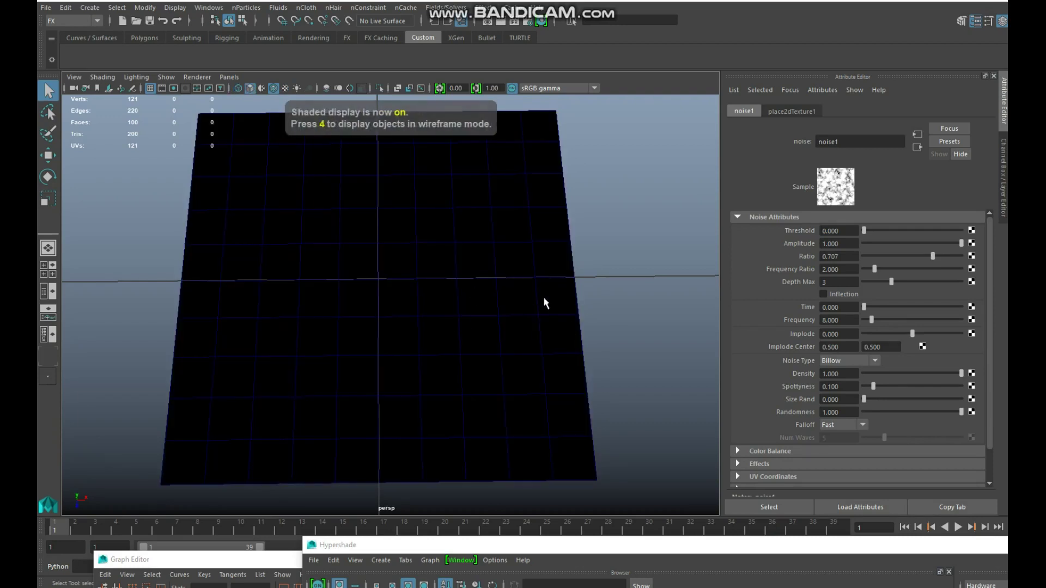
{"action": "key", "text": "6"}
Step: Assign surfaceShader1 to the plane by dragging it onto the plane
{"action": "left_click_drag", "start_coordinate": [673, 548], "coordinate": [835, 111]}
{"action": "middle_click_drag", "start_coordinate": [1005, 385], "coordinate": [784, 382], "text": "alt"}
{"action": "middle_click_drag", "start_coordinate": [812, 431], "coordinate": [353, 306]}
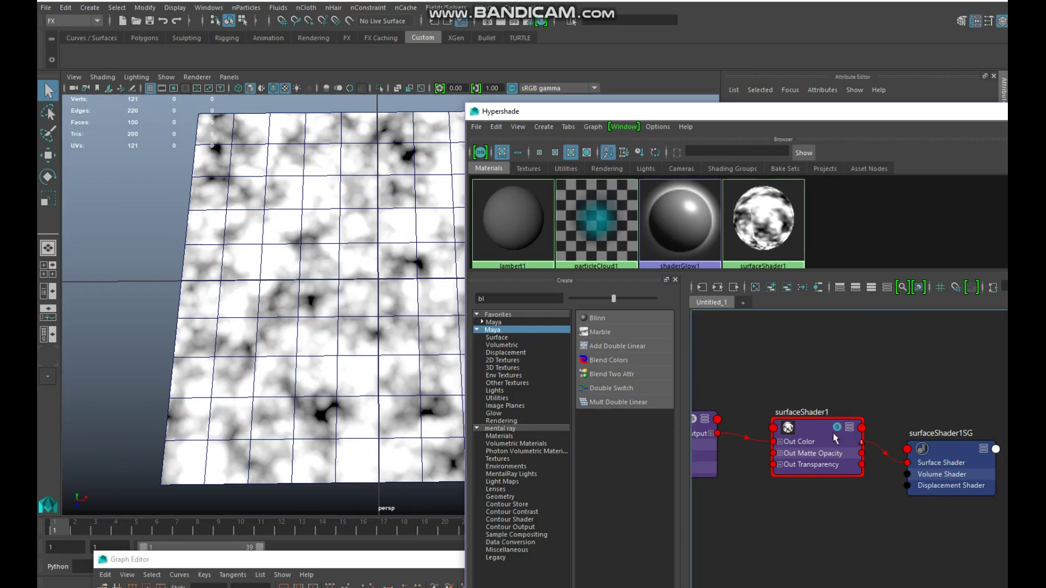
{"action": "middle_click_drag", "start_coordinate": [835, 436], "coordinate": [423, 403]}
{"action": "middle_click_drag", "start_coordinate": [521, 458], "coordinate": [428, 339]}
{"action": "left_click", "coordinate": [420, 337]}
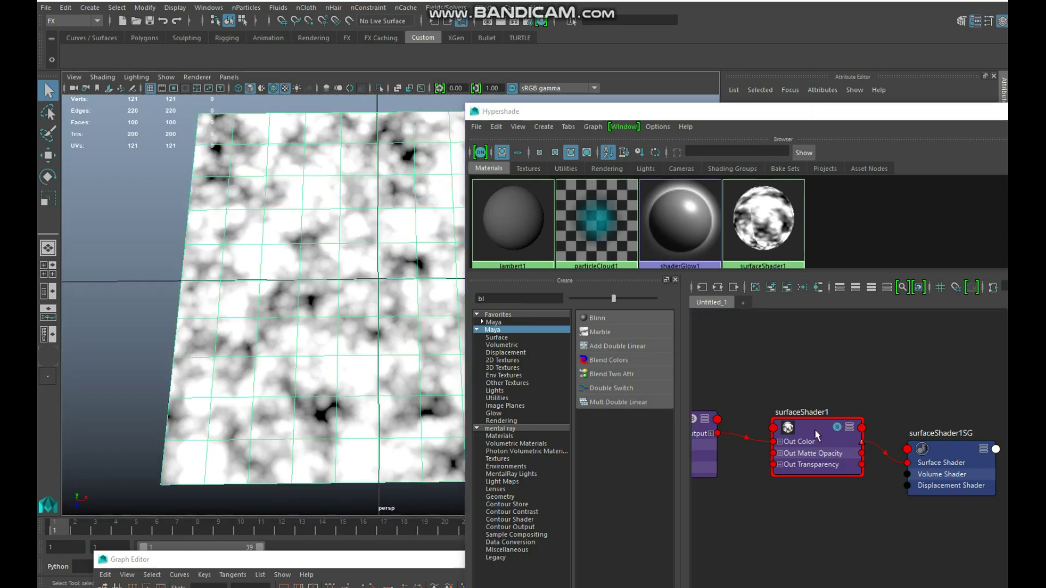
{"action": "right_click_drag", "start_coordinate": [816, 436], "coordinate": [821, 351]}
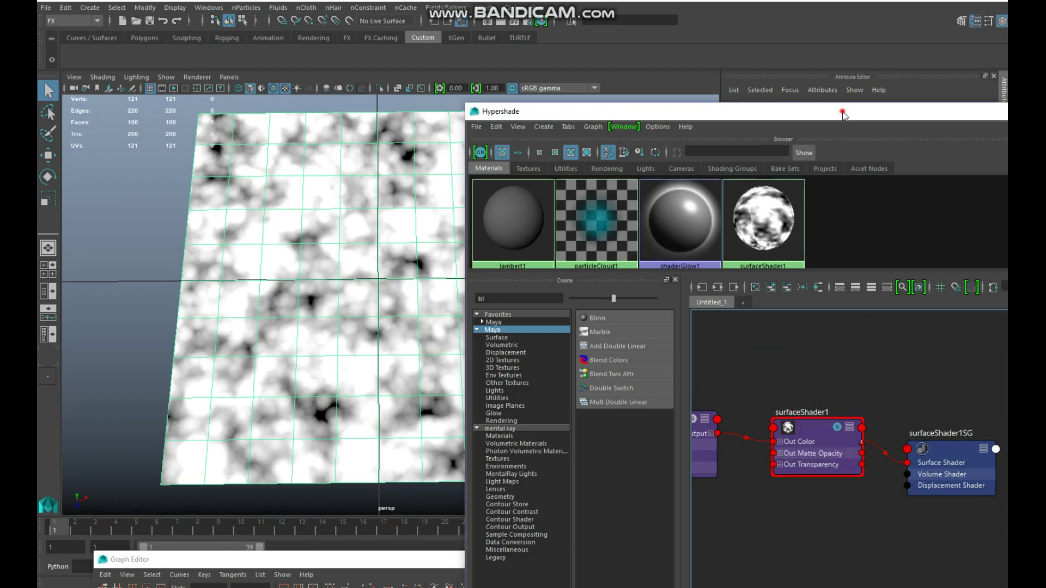
Step: Select noise1 and lower Hypershade to reveal its Noise Attributes
{"action": "left_click_drag", "start_coordinate": [842, 113], "coordinate": [888, 114]}
{"action": "left_click_drag", "start_coordinate": [986, 387], "coordinate": [1005, 467]}
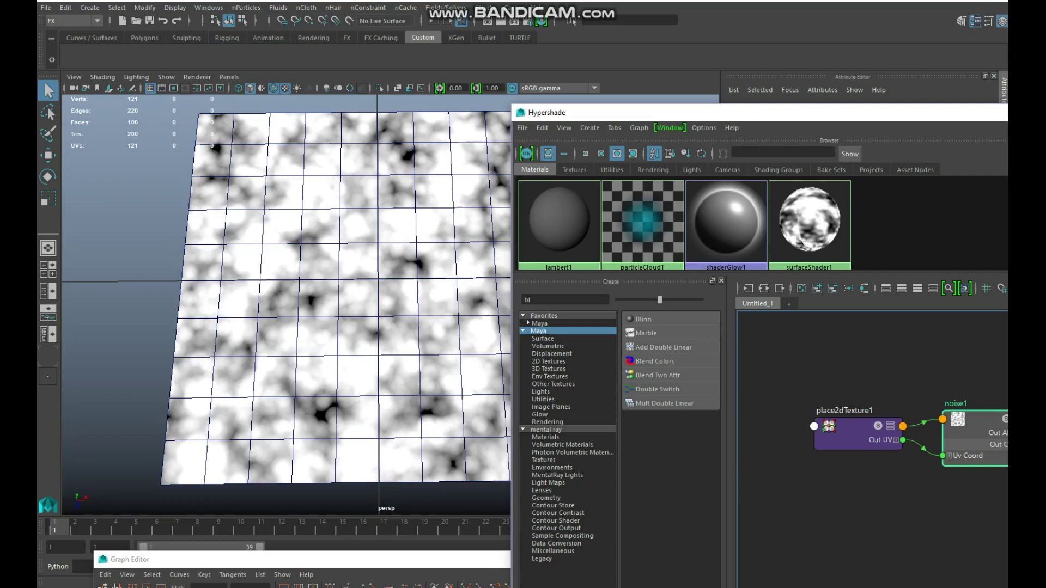
{"action": "left_click_drag", "start_coordinate": [599, 112], "coordinate": [588, 529]}
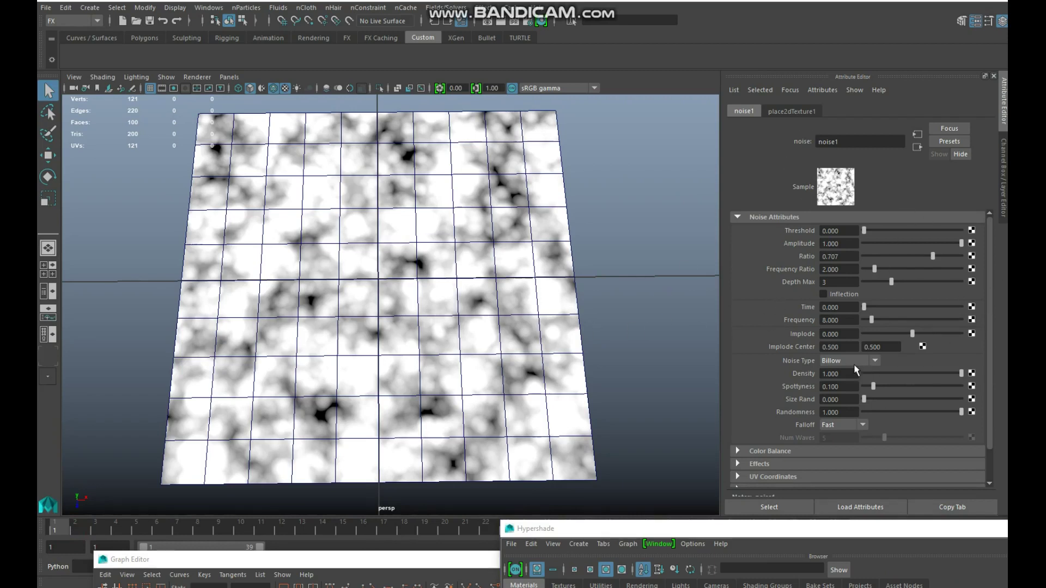
Step: Set a key on noise1's Time at 0 on frame 1
{"action": "right_click", "coordinate": [829, 311]}
{"action": "right_click", "coordinate": [826, 309]}
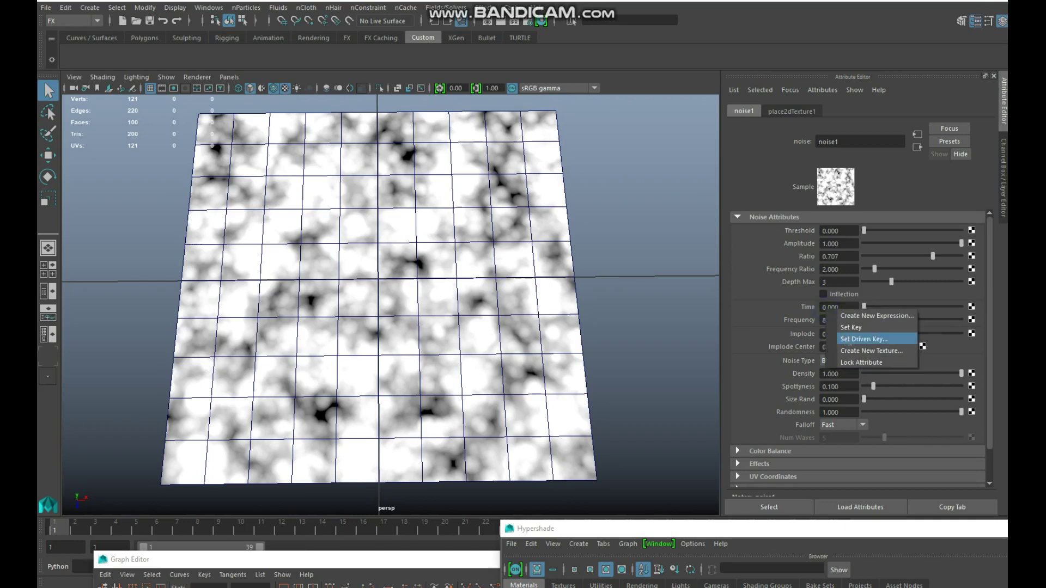
{"action": "left_click", "coordinate": [850, 327]}
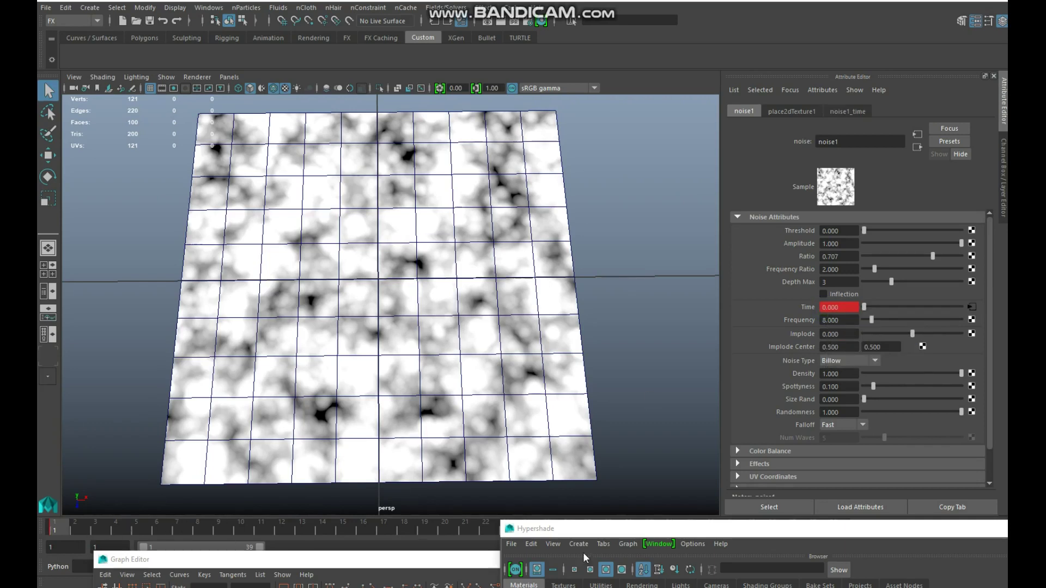
Step: Go to frame 40, set noise1's Time to 1, and key it
{"action": "left_click_drag", "start_coordinate": [610, 537], "coordinate": [794, 575]}
{"action": "left_click", "coordinate": [834, 527]}
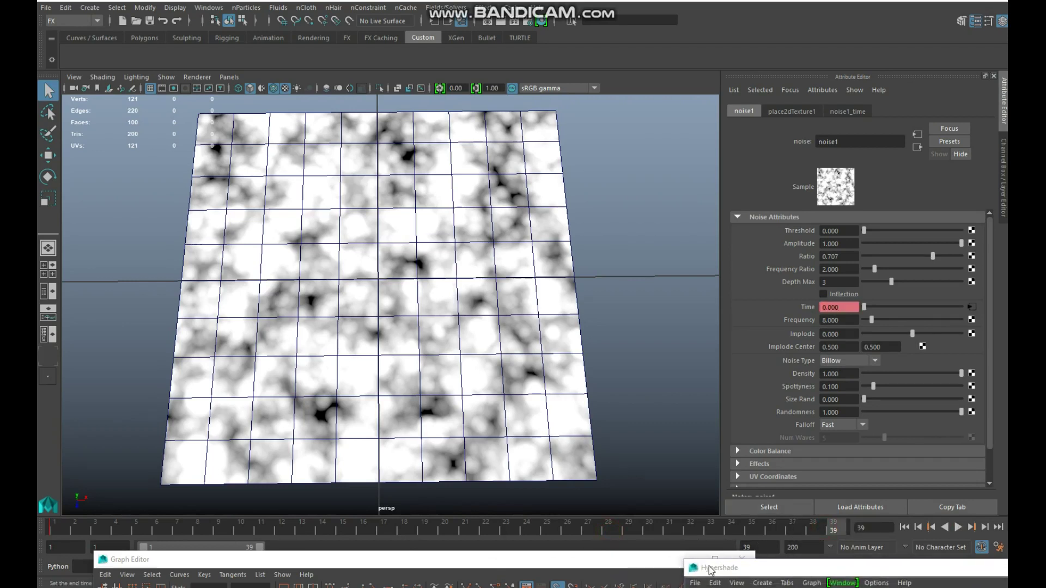
{"action": "double_click", "coordinate": [868, 527]}
{"action": "key", "text": "Return"}
{"action": "double_click", "coordinate": [838, 307]}
{"action": "type", "text": "1"}
{"action": "key", "text": "Return"}
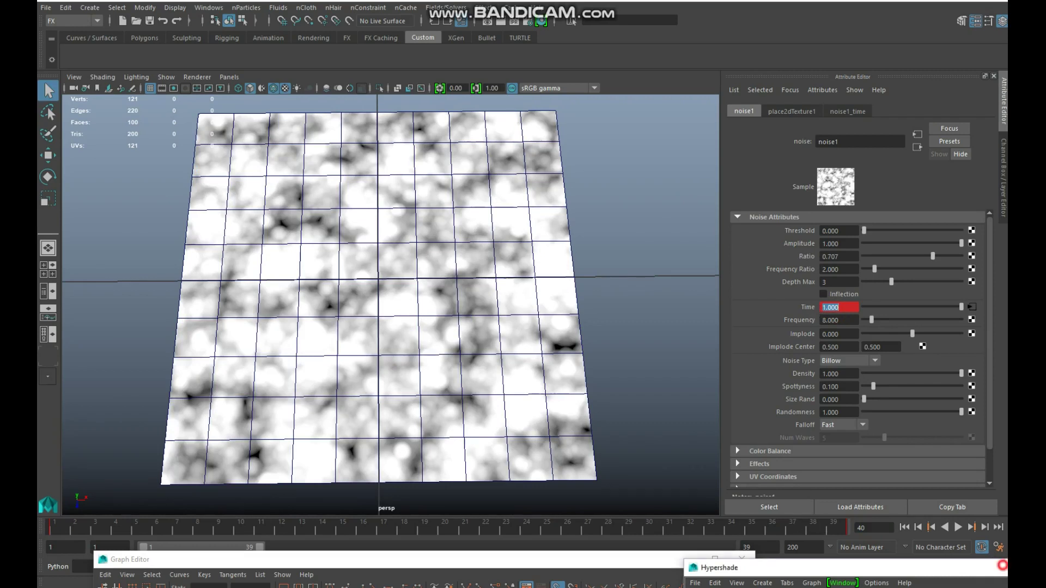
{"action": "left_click_drag", "start_coordinate": [997, 570], "coordinate": [1002, 571]}
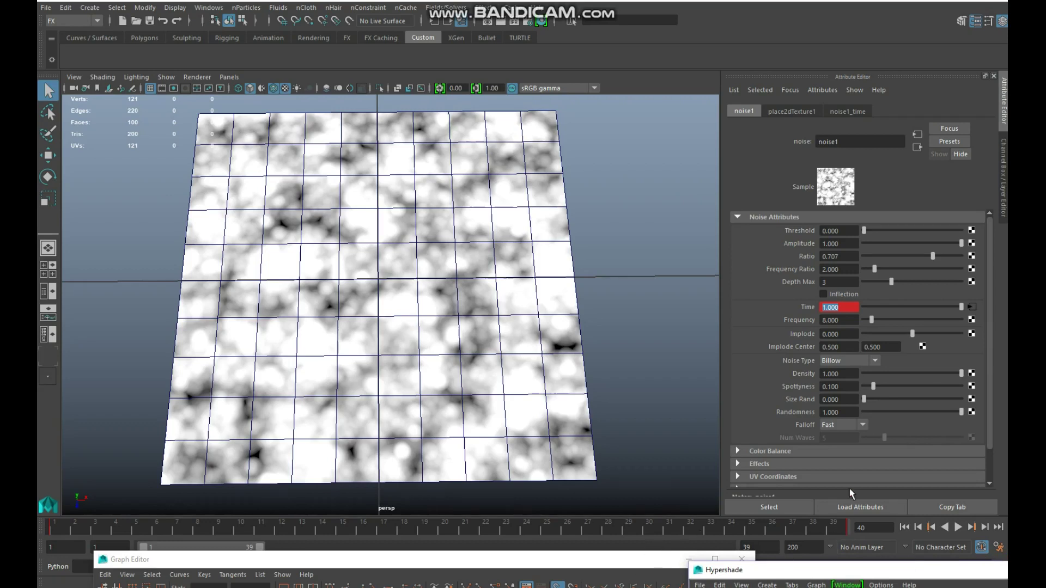
{"action": "right_click", "coordinate": [843, 305]}
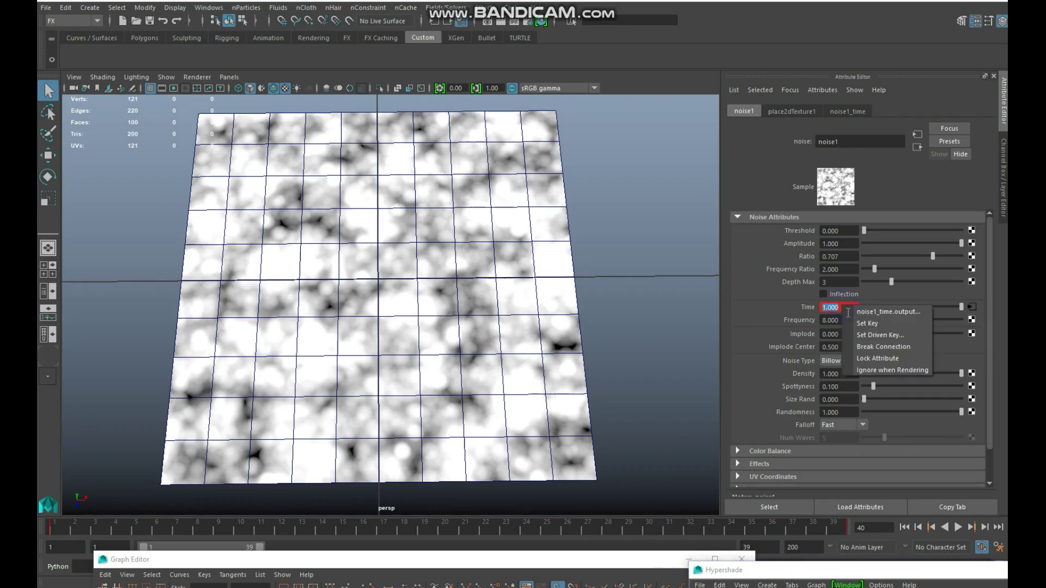
{"action": "left_click", "coordinate": [872, 322]}
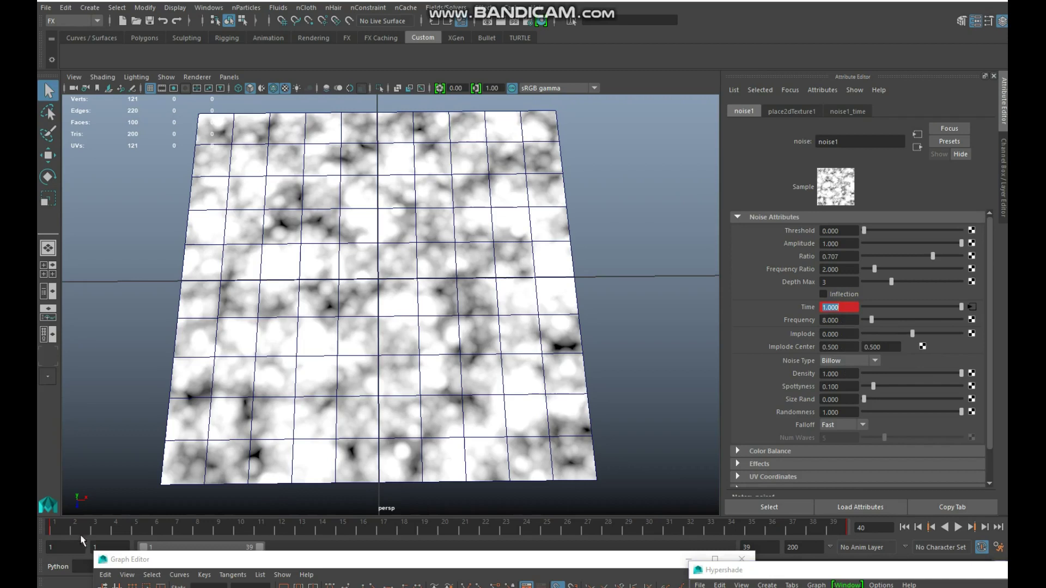
Step: Play the animation from frame 1 to preview the moving noise
{"action": "left_click", "coordinate": [49, 531]}
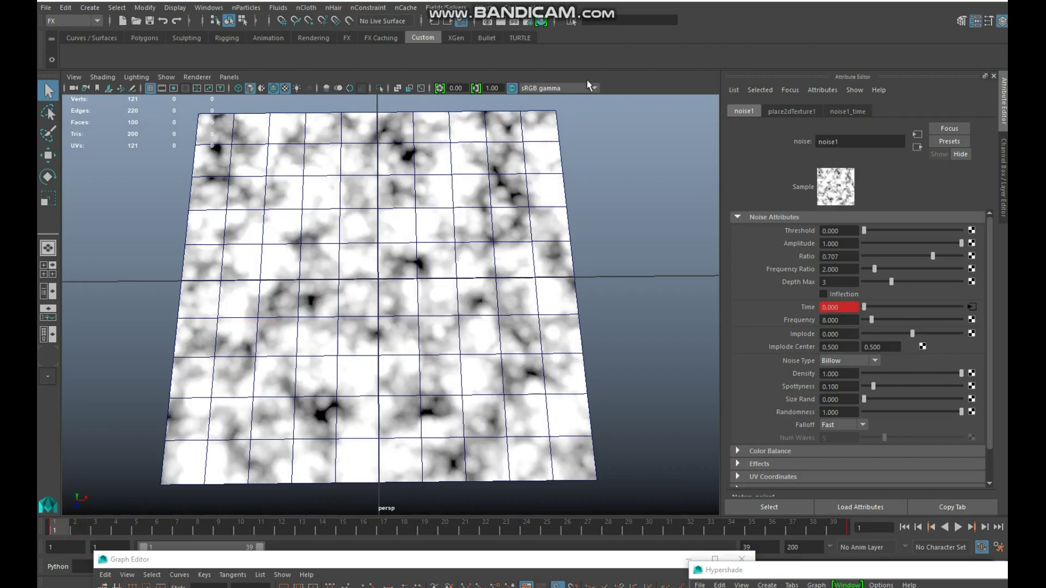
{"action": "key", "text": "alt+v"}
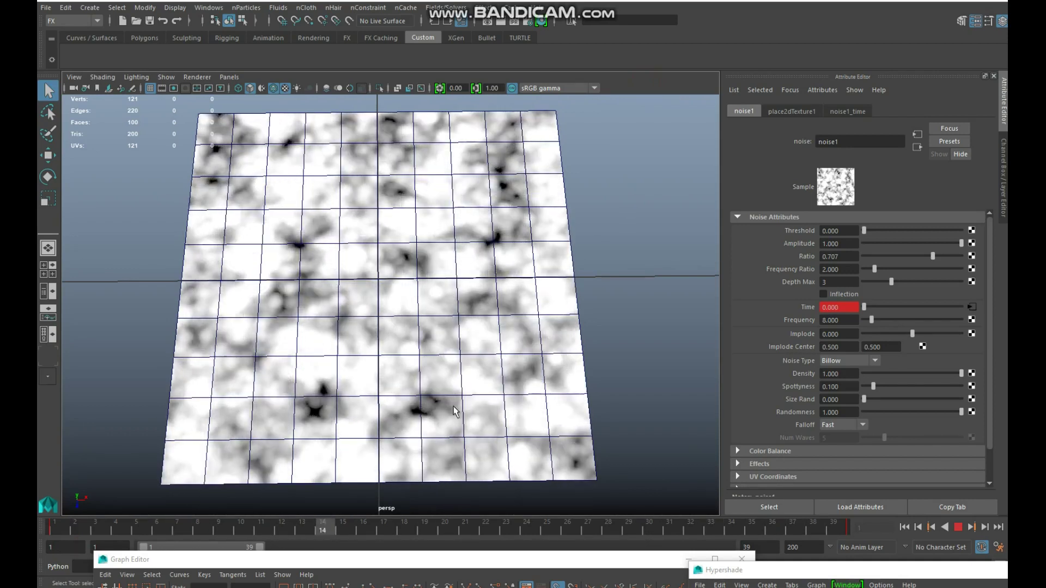
{"action": "key", "text": "alt+v"}
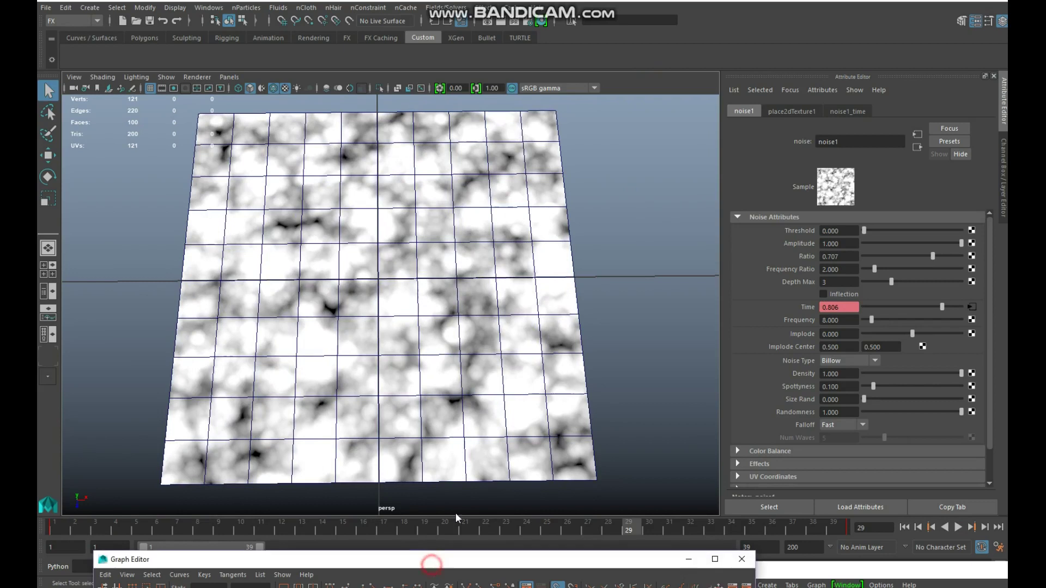
Step: Frame the noise1 Time curve in the Graph Editor and play to frame 14
{"action": "left_click_drag", "start_coordinate": [432, 565], "coordinate": [586, 121]}
{"action": "key", "text": "f"}
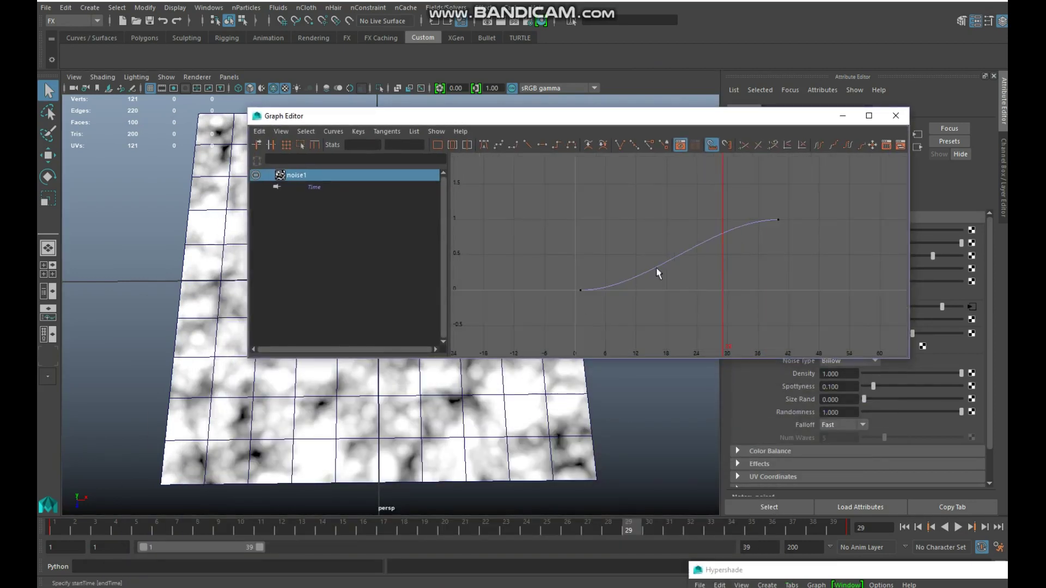
{"action": "left_click_drag", "start_coordinate": [701, 121], "coordinate": [614, 573]}
{"action": "key", "text": "alt+v"}
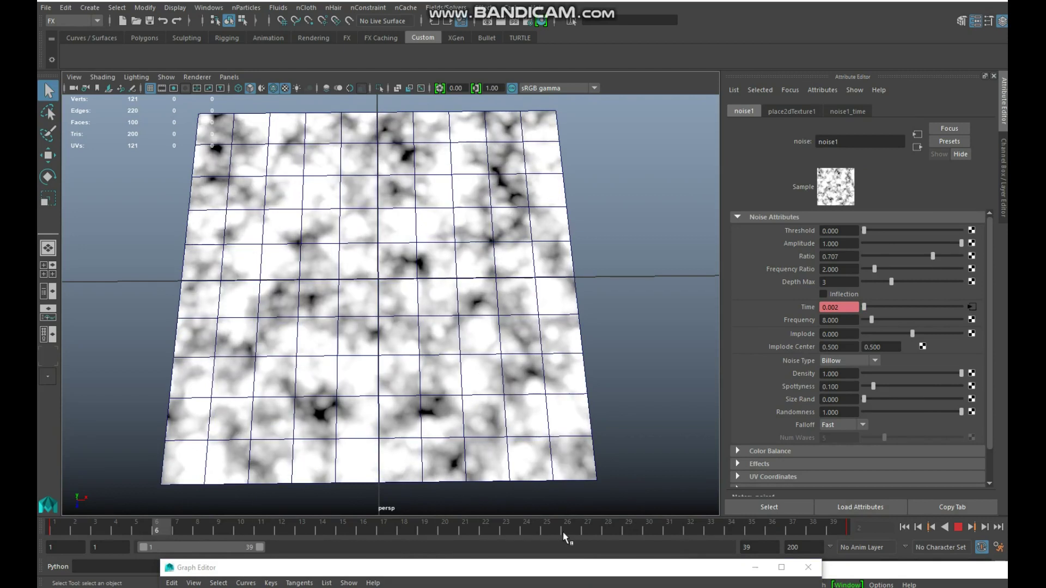
{"action": "key", "text": "alt+v"}
Step: Give both Time keys linear tangents and play to check the steady motion
{"action": "left_click_drag", "start_coordinate": [578, 569], "coordinate": [601, 195]}
{"action": "left_click_drag", "start_coordinate": [782, 282], "coordinate": [490, 381]}
{"action": "left_click", "coordinate": [465, 218]}
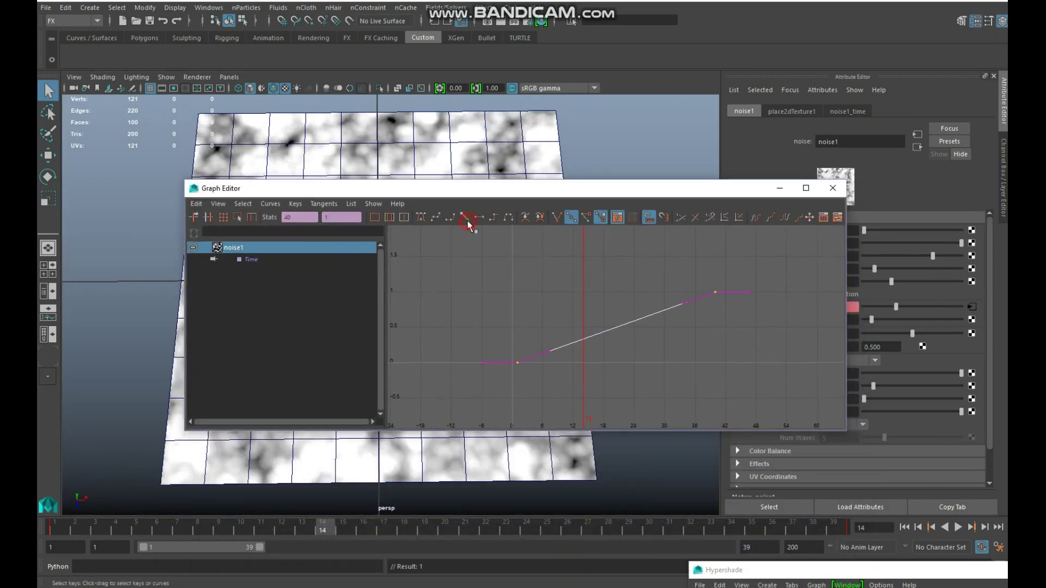
{"action": "left_click_drag", "start_coordinate": [687, 191], "coordinate": [622, 569]}
{"action": "key", "text": "alt+v"}
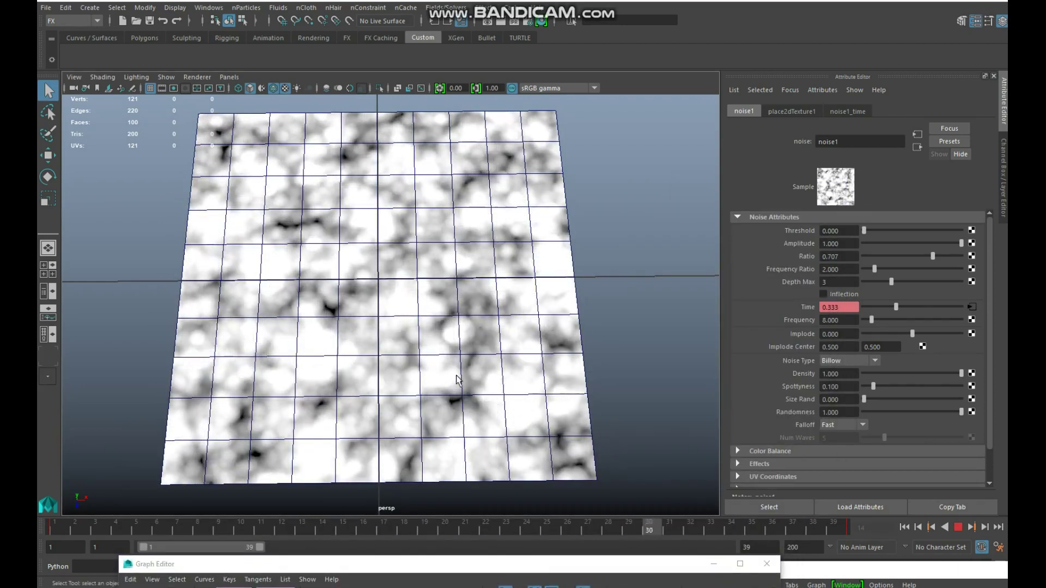
Step: Scrub the timeline from frame 1 to 39 to preview the noise
{"action": "left_click", "coordinate": [845, 528]}
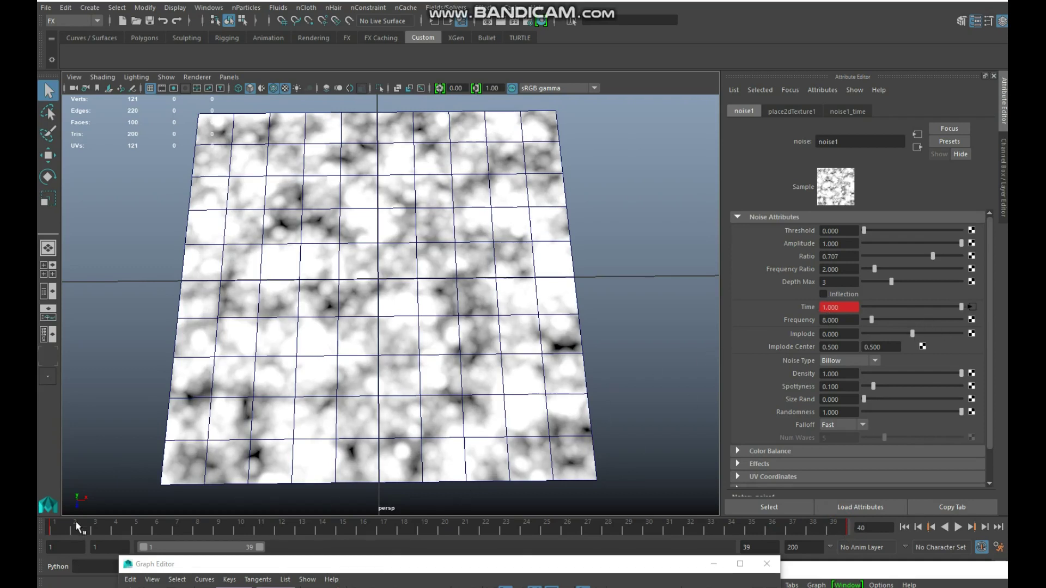
{"action": "left_click", "coordinate": [54, 527]}
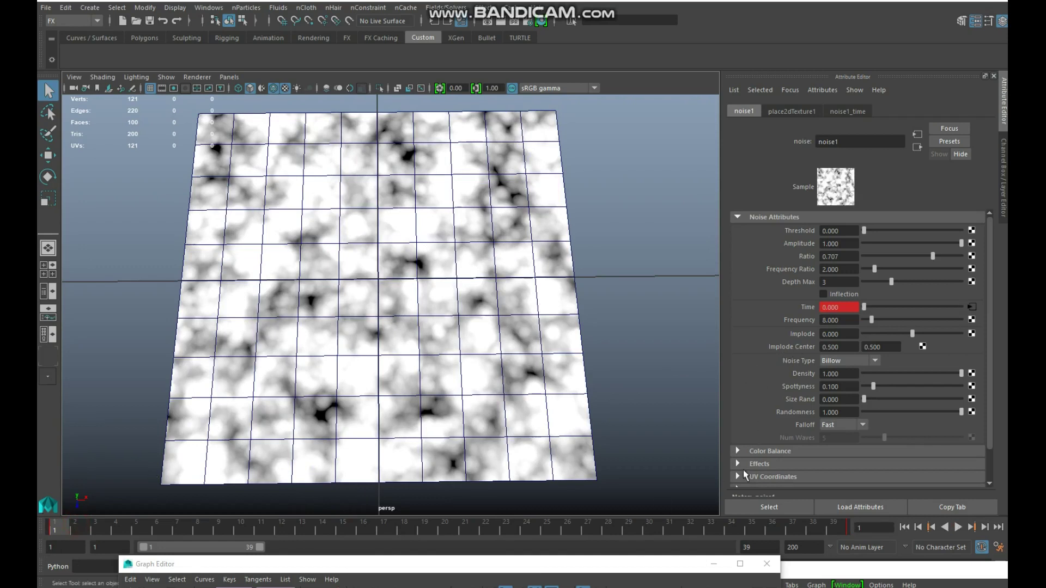
{"action": "left_click_drag", "start_coordinate": [516, 523], "coordinate": [833, 510]}
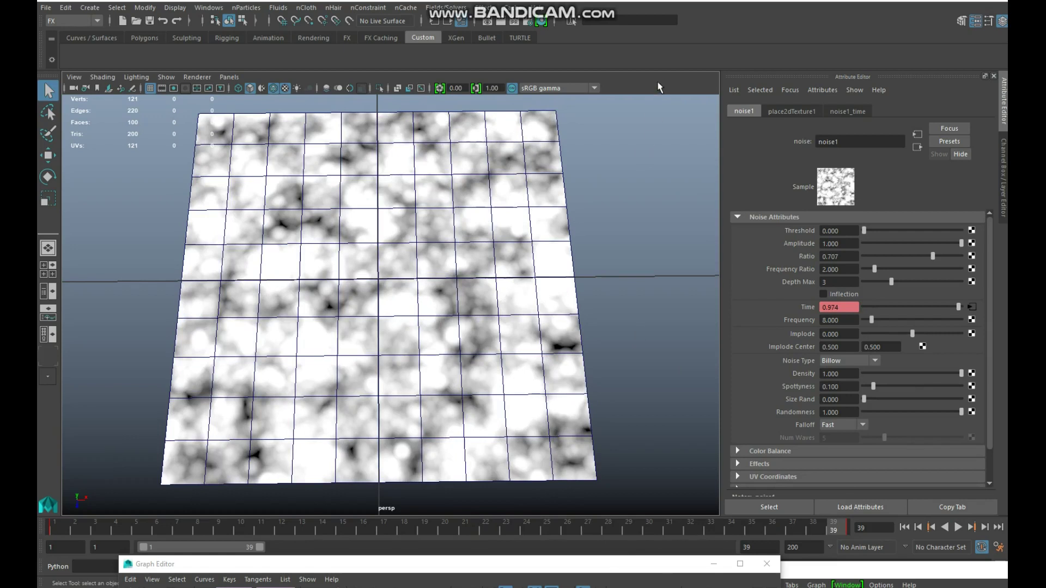
Step: Set noise1's Time to 0 at frame 40 and 1 at frame 20
{"action": "key", "text": "period"}
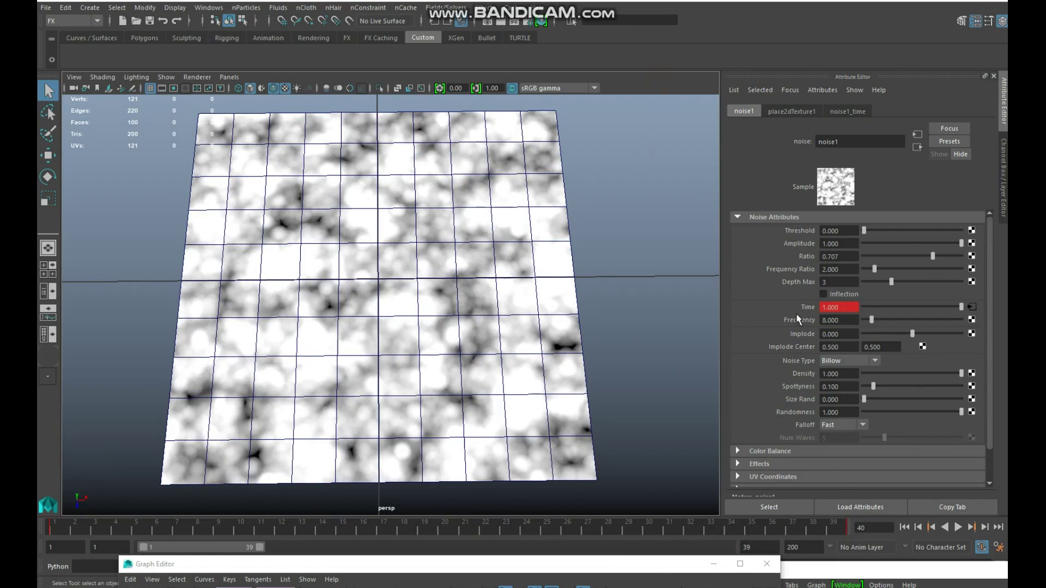
{"action": "double_click", "coordinate": [856, 306]}
{"action": "type", "text": "0"}
{"action": "key", "text": "Return"}
{"action": "left_click", "coordinate": [445, 528]}
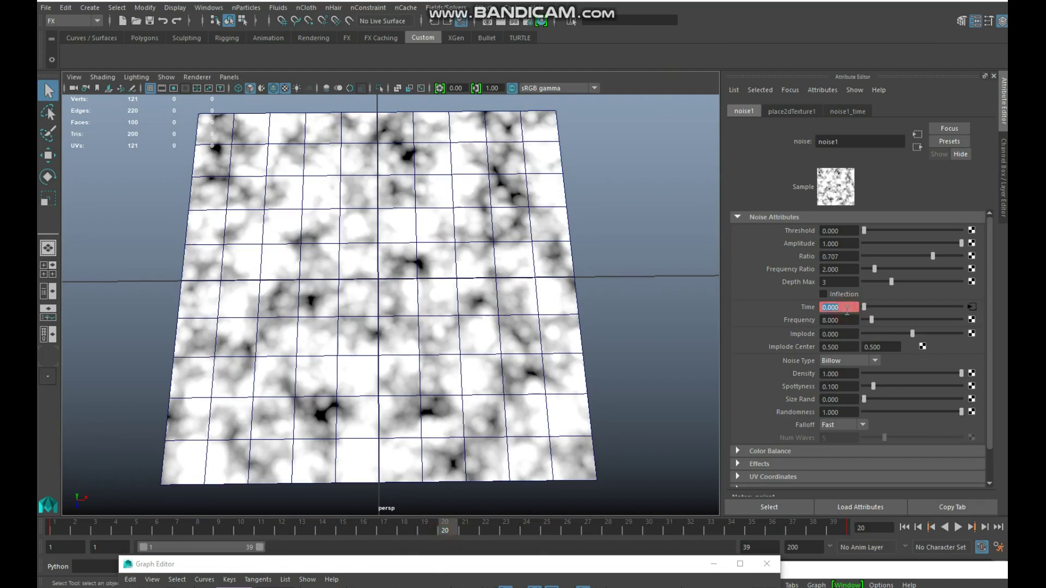
{"action": "type", "text": "1"}
{"action": "key", "text": "Return"}
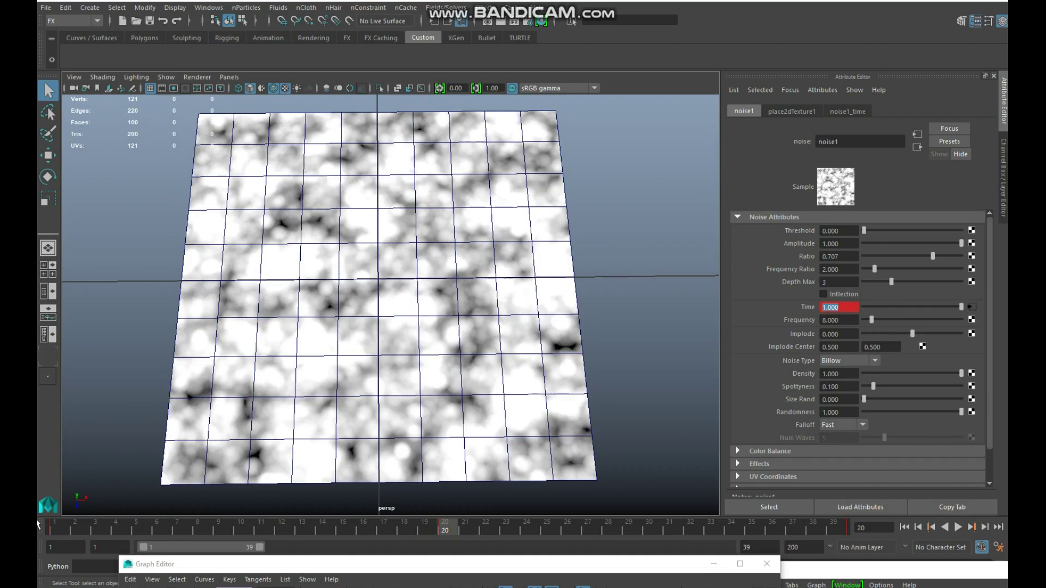
Step: Play the animation from frame 6, then show the Time curve with all keys selected
{"action": "left_click", "coordinate": [54, 533]}
{"action": "double_click", "coordinate": [54, 533]}
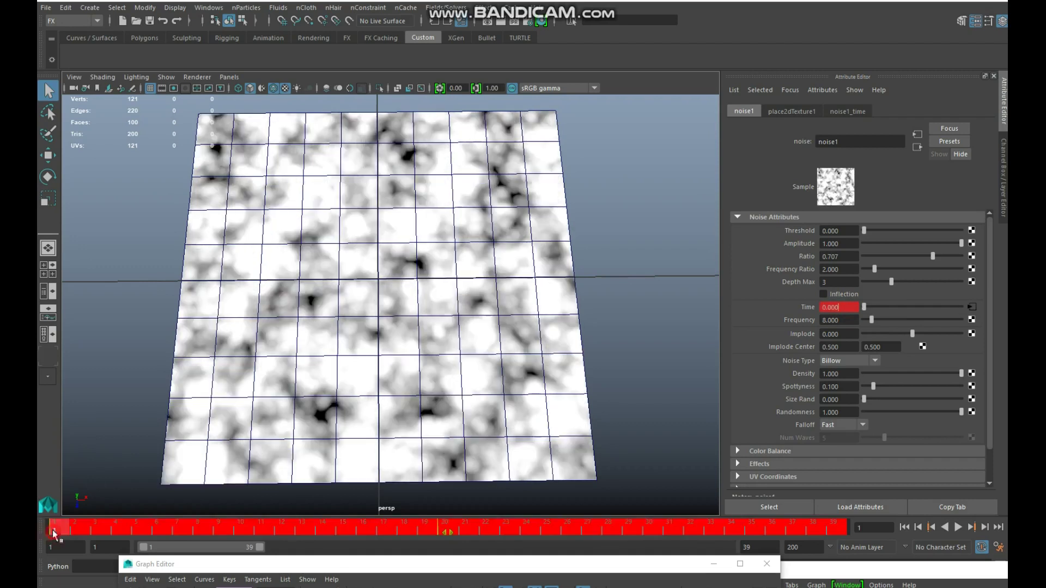
{"action": "left_click", "coordinate": [158, 531]}
{"action": "key", "text": "alt+v"}
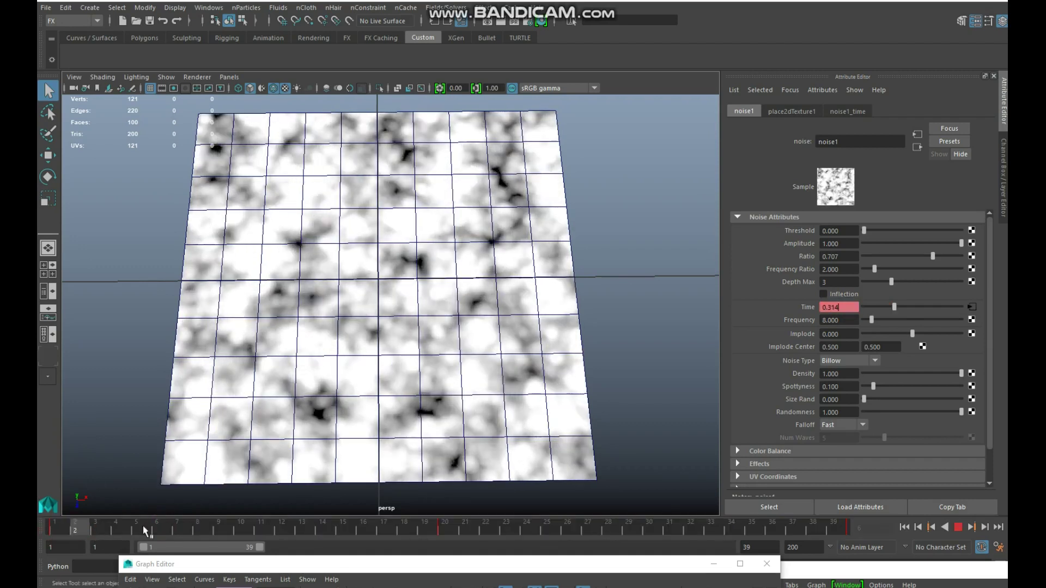
{"action": "key", "text": "alt+v"}
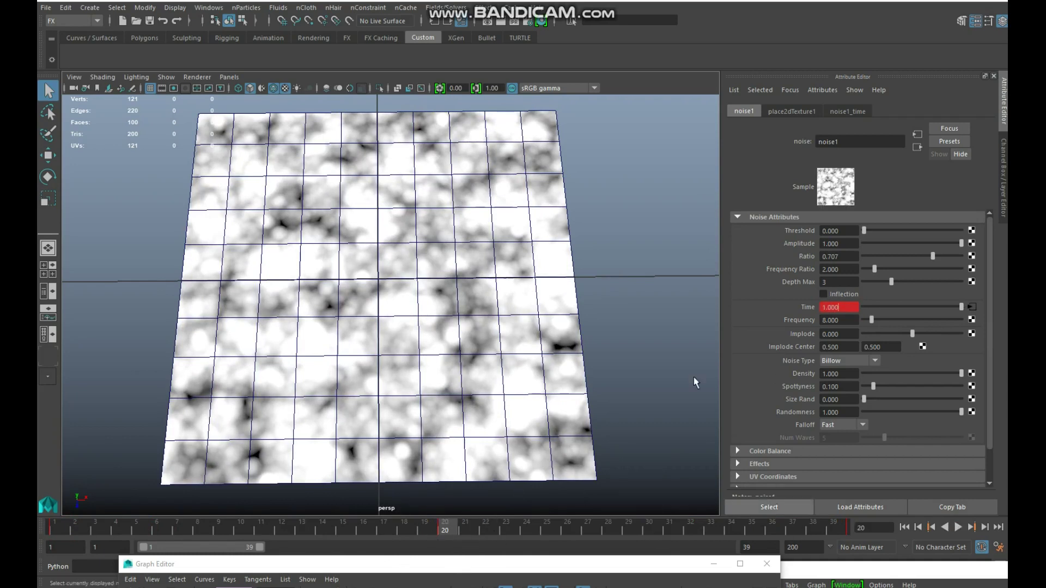
{"action": "key", "text": "alt+v"}
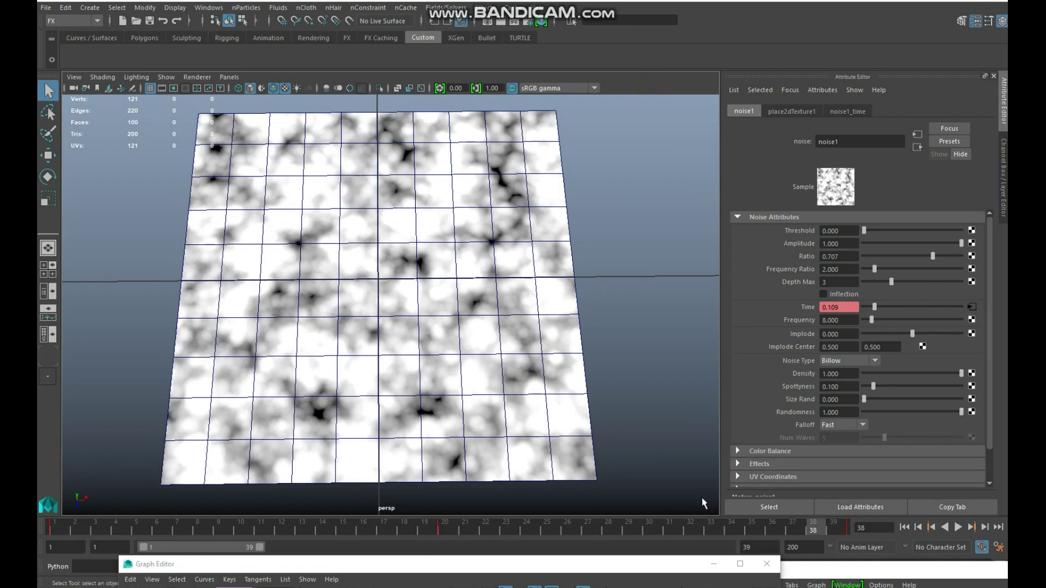
{"action": "left_click_drag", "start_coordinate": [670, 569], "coordinate": [757, 199]}
{"action": "left_click_drag", "start_coordinate": [506, 272], "coordinate": [773, 420]}
Step: Make all noise1 Time keys linear and move the Graph Editor down
{"action": "left_click", "coordinate": [483, 228]}
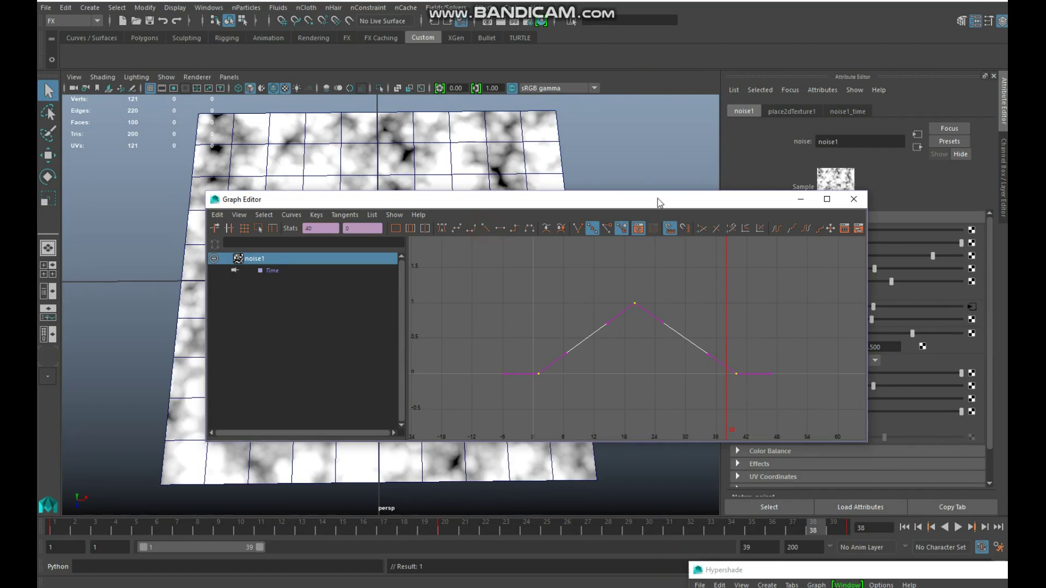
{"action": "left_click_drag", "start_coordinate": [660, 201], "coordinate": [602, 564]}
{"action": "left_click", "coordinate": [665, 82]}
Step: Play and stop the timeline several times to preview the animated noise
{"action": "key", "text": "alt+v"}
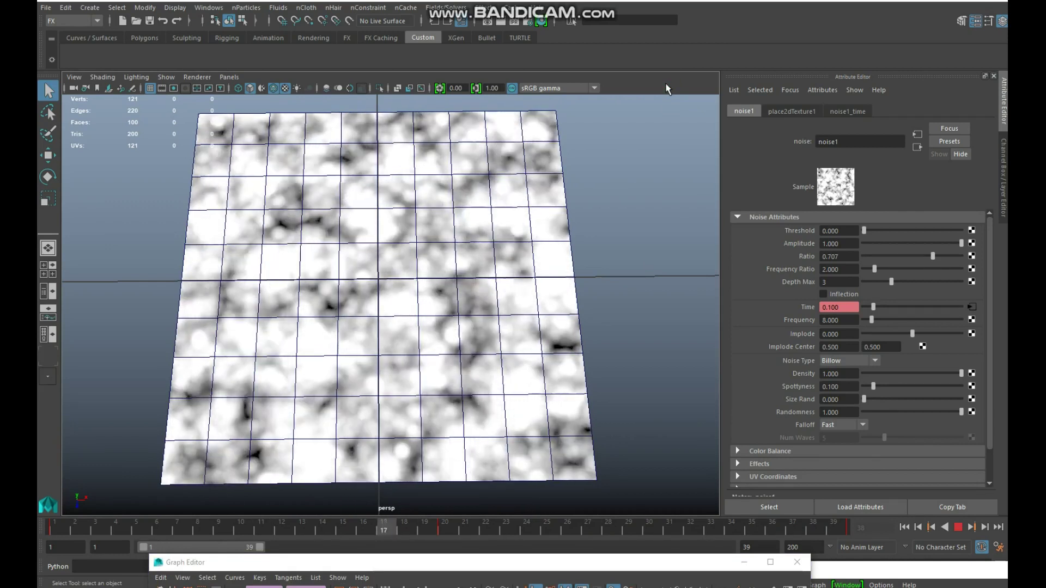
{"action": "key", "text": "alt+v"}
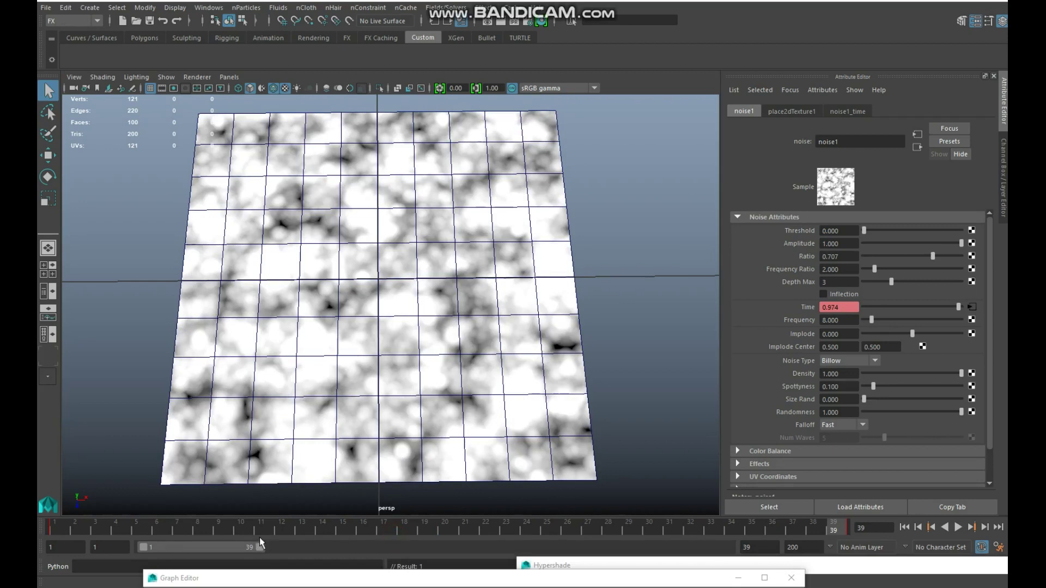
{"action": "key", "text": "alt+v"}
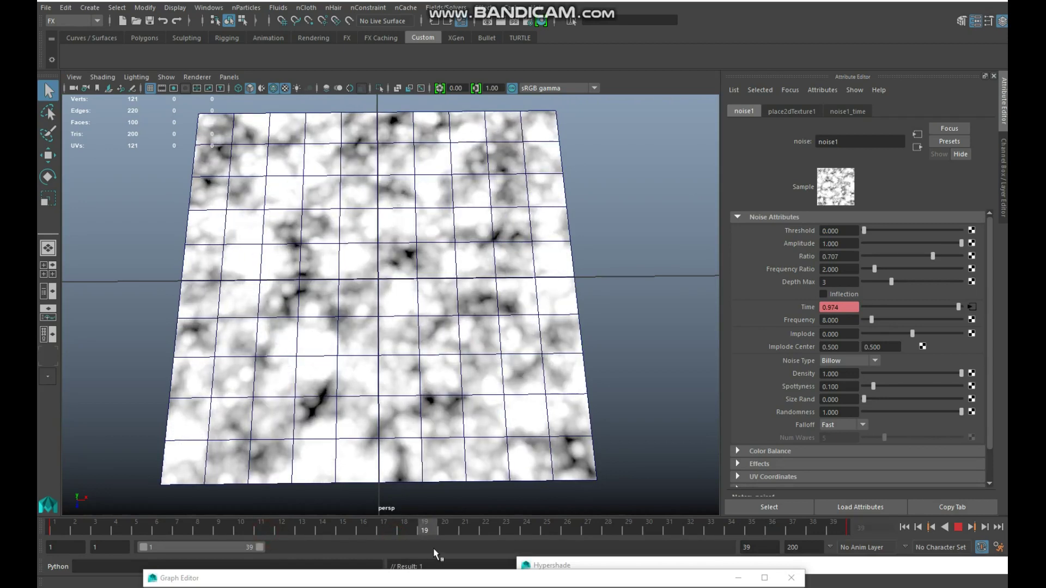
{"action": "key", "text": "alt+v"}
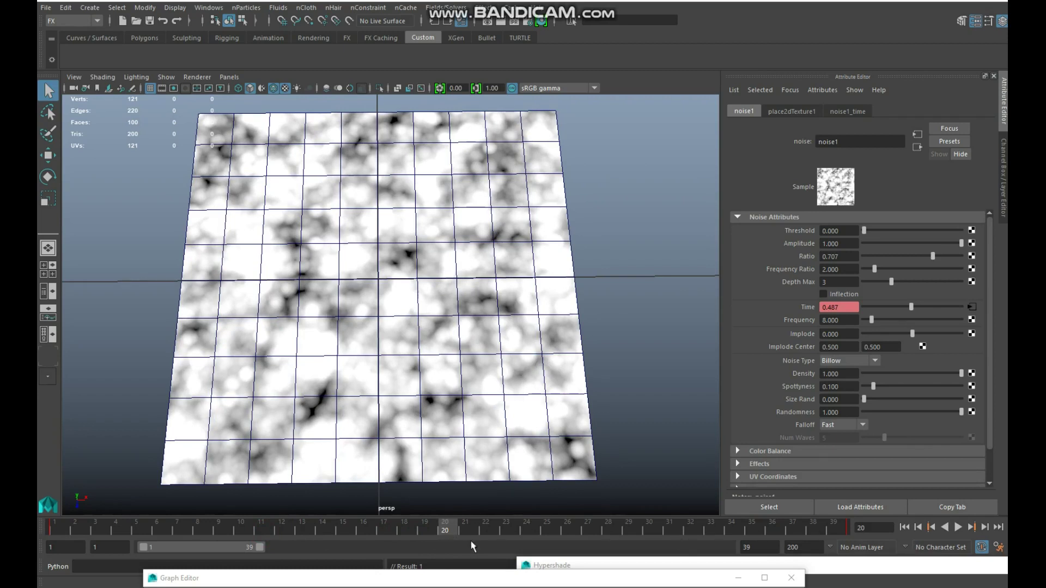
{"action": "key", "text": "alt+v"}
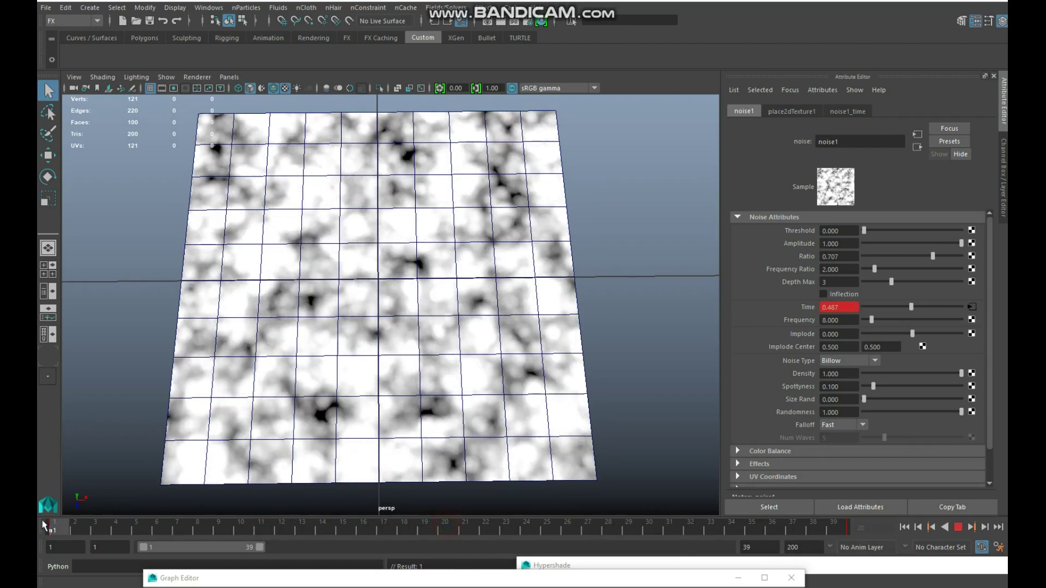
{"action": "key", "text": "alt+v"}
Step: Key noise1's Time at 0.5 on frame 20 and -0.5 on frame 21
{"action": "left_click", "coordinate": [850, 308]}
{"action": "type", "text": "0.5"}
{"action": "key", "text": "Return"}
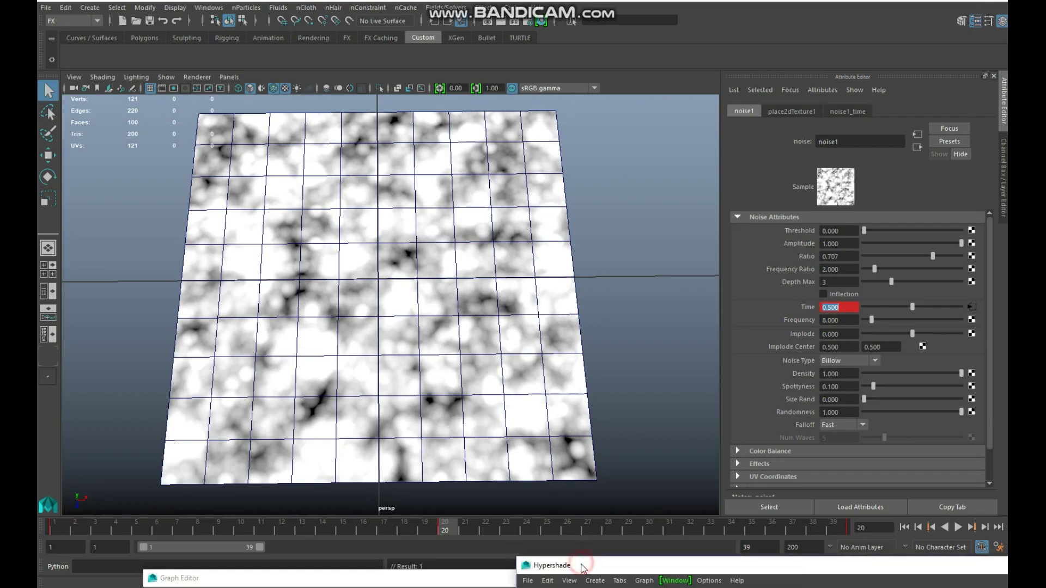
{"action": "left_click", "coordinate": [488, 580]}
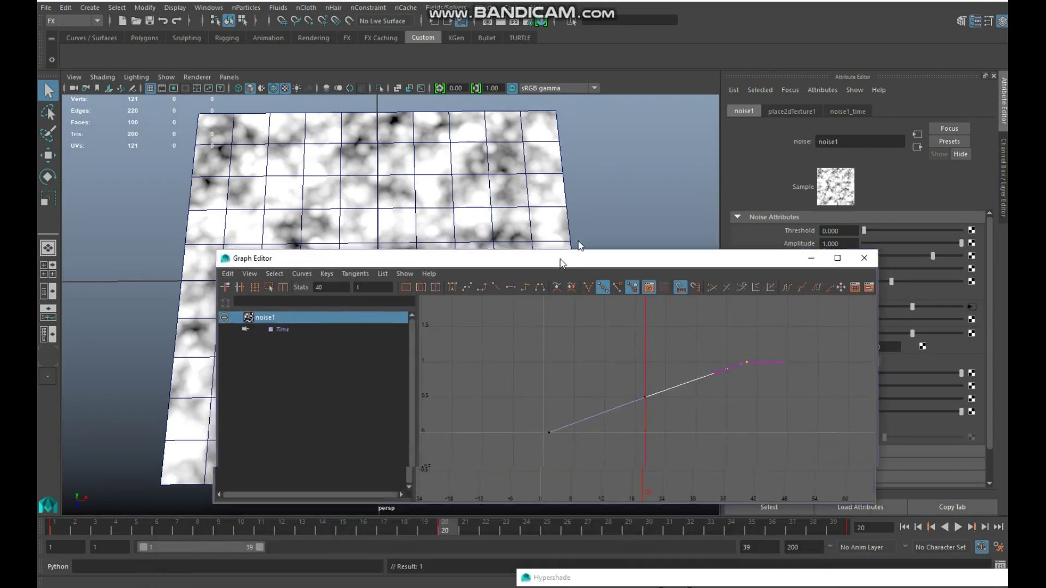
{"action": "key", "text": "alt+period"}
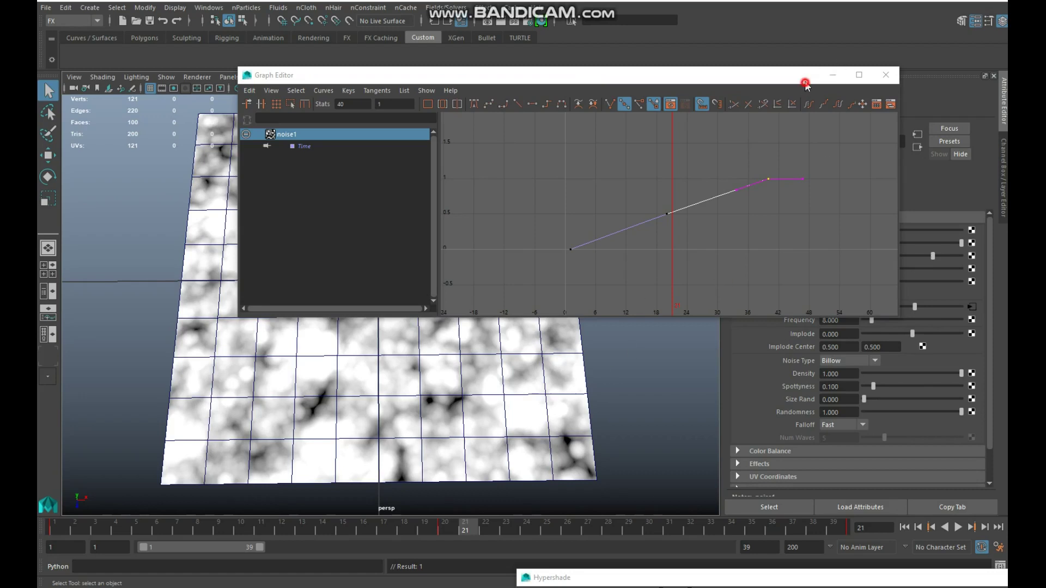
{"action": "left_click_drag", "start_coordinate": [805, 76], "coordinate": [668, 74]}
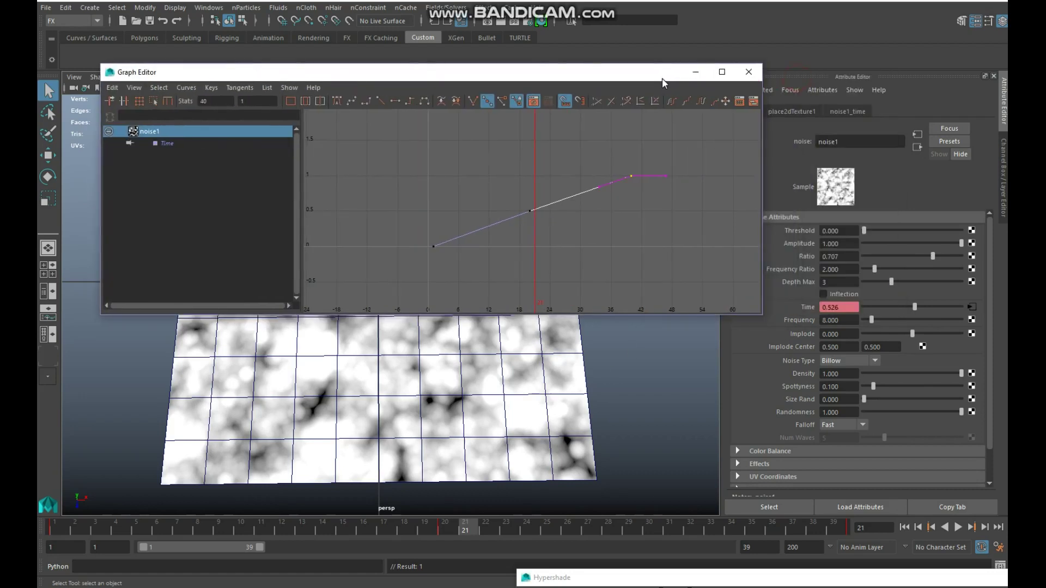
{"action": "left_click", "coordinate": [841, 307]}
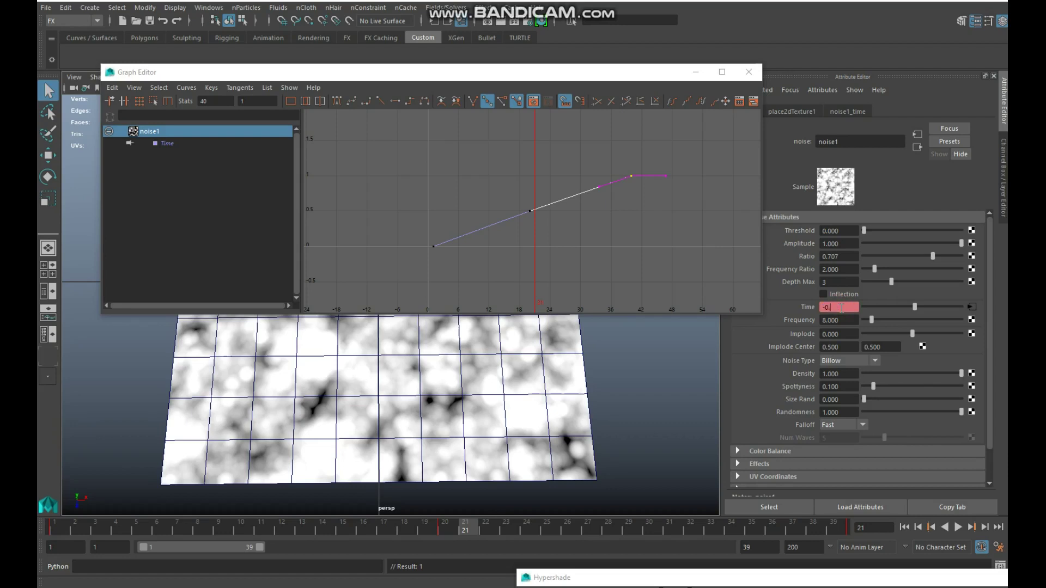
{"action": "key", "text": "Return"}
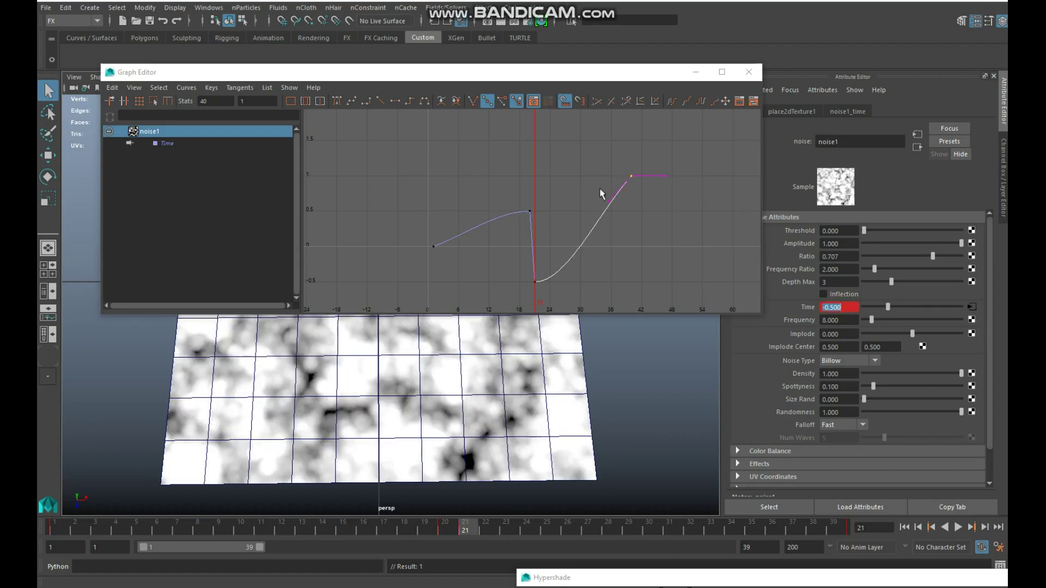
Step: Set the last Time key to 0 and make all four keys linear
{"action": "left_click", "coordinate": [622, 243]}
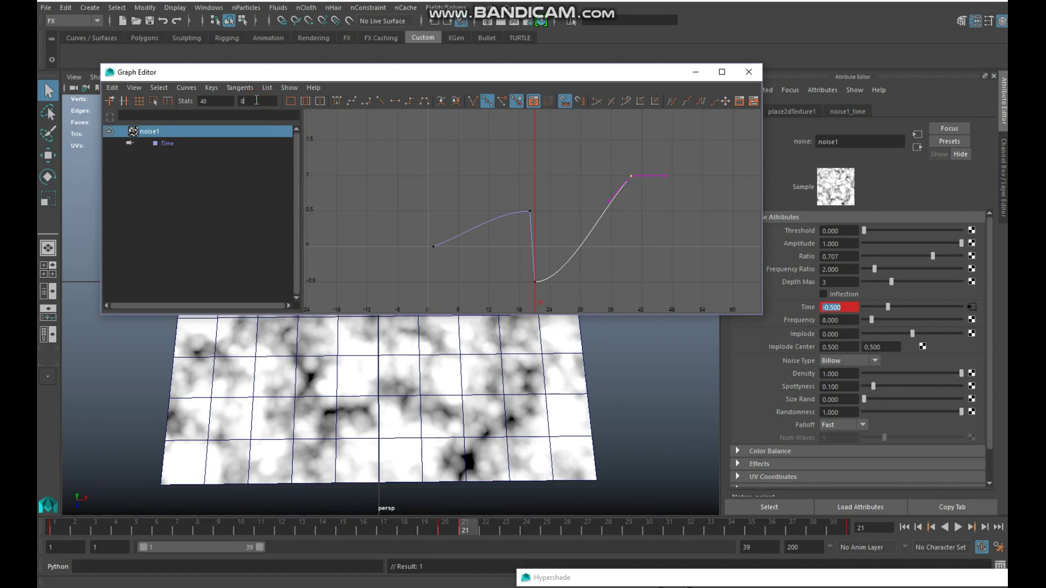
{"action": "key", "text": "Return"}
{"action": "left_click_drag", "start_coordinate": [358, 164], "coordinate": [698, 322]}
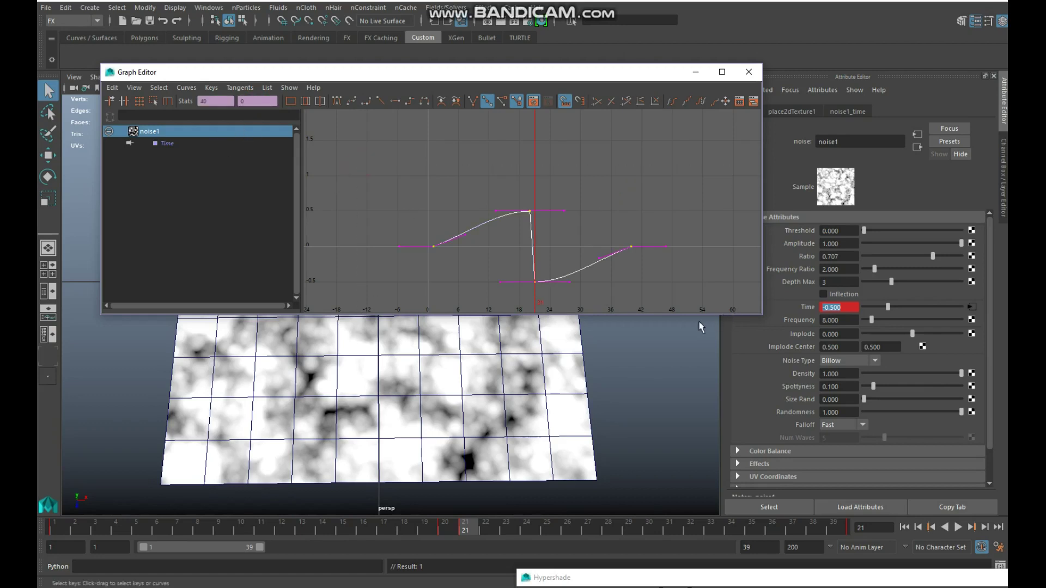
{"action": "left_click", "coordinate": [381, 103]}
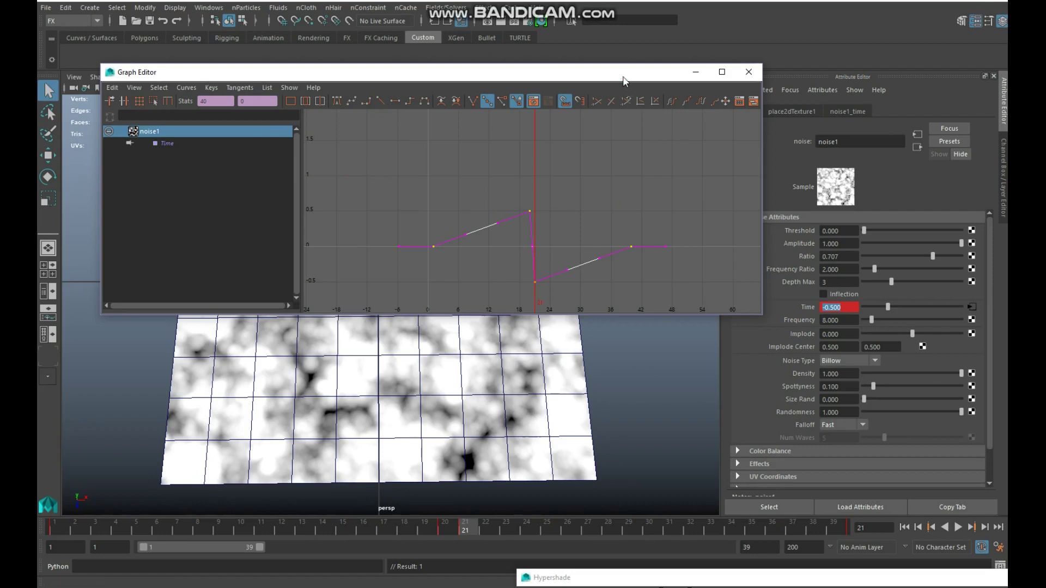
{"action": "left_click_drag", "start_coordinate": [624, 79], "coordinate": [644, 566]}
{"action": "left_click", "coordinate": [662, 84]}
Step: Play the animation to preview the sawtooth Time curve driving the plane's noise
{"action": "key", "text": "alt+v"}
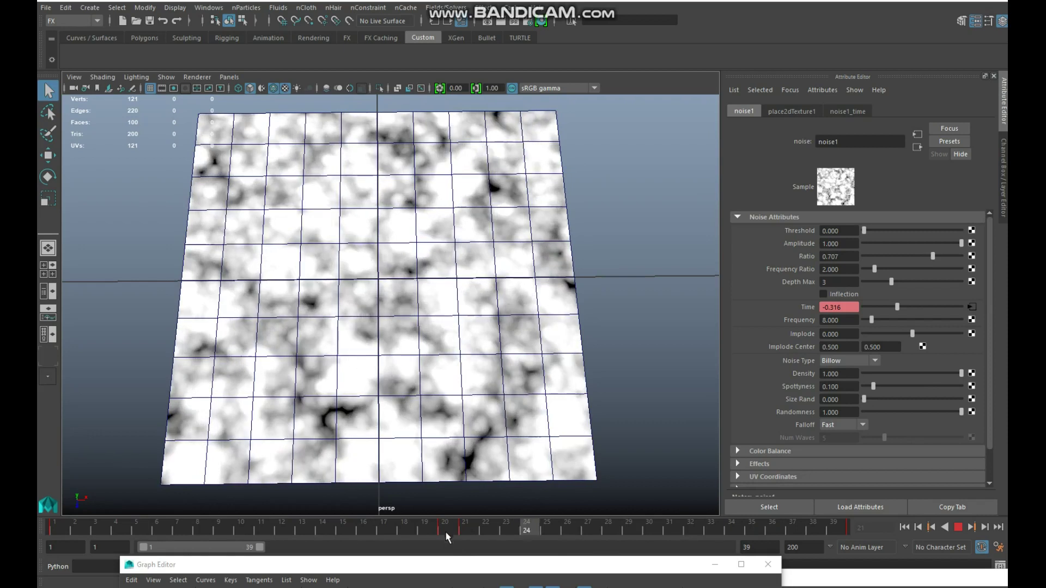
{"action": "left_click_drag", "start_coordinate": [452, 565], "coordinate": [482, 205]}
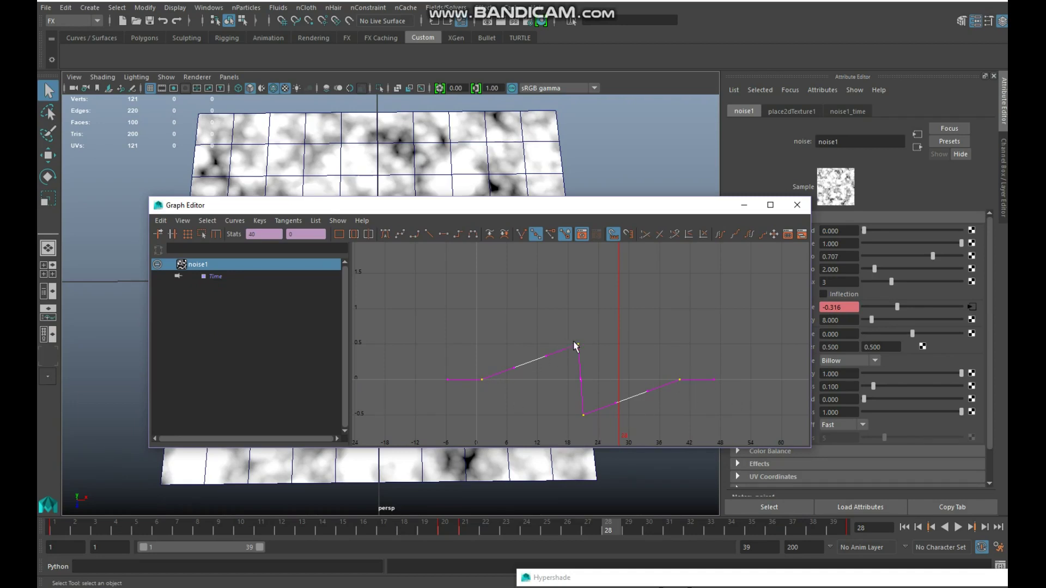
{"action": "left_click_drag", "start_coordinate": [635, 205], "coordinate": [616, 219]}
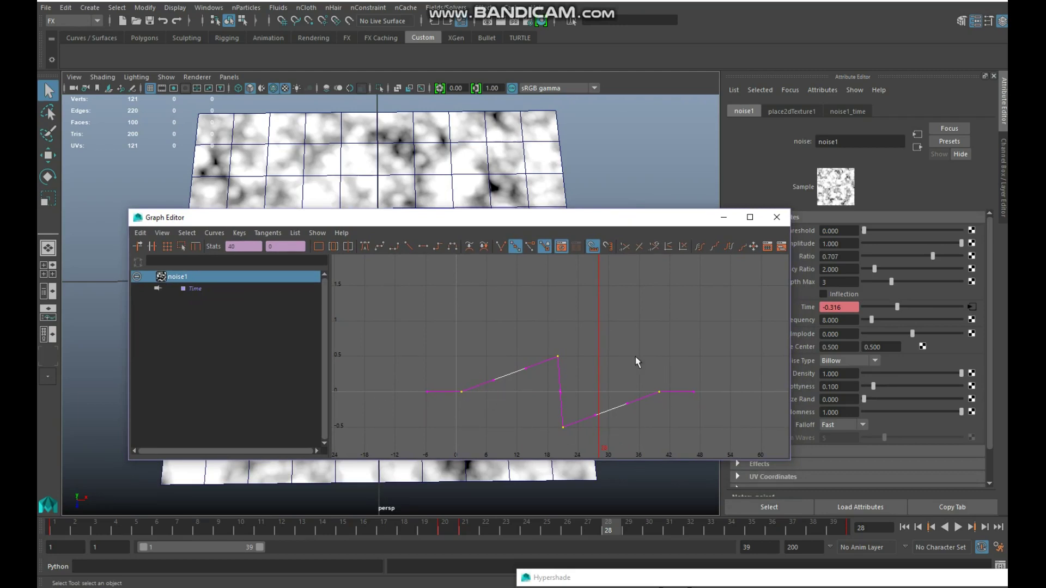
{"action": "double_click", "coordinate": [626, 218]}
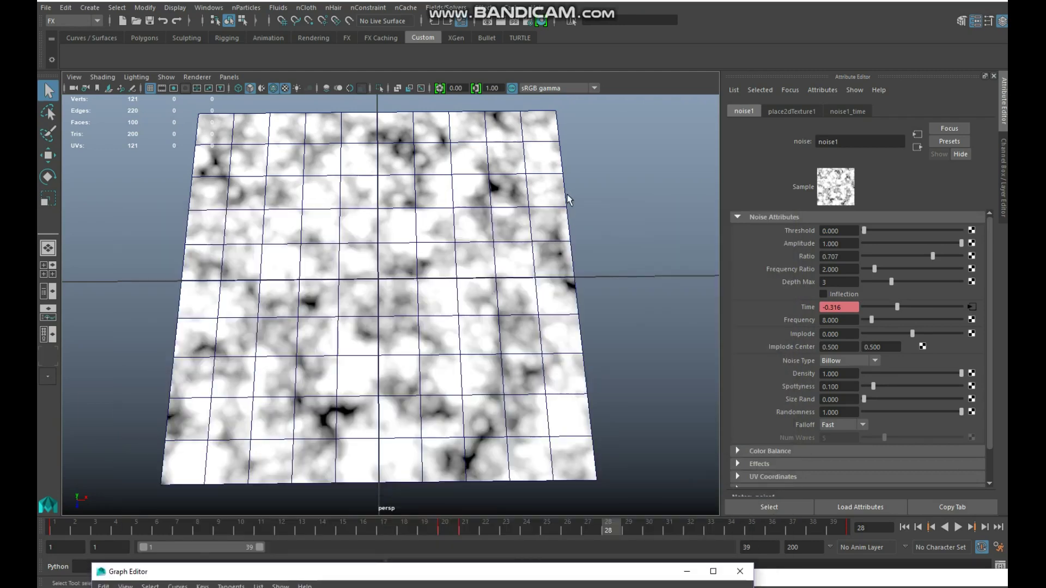
{"action": "left_click", "coordinate": [629, 80]}
{"action": "key", "text": "alt+v"}
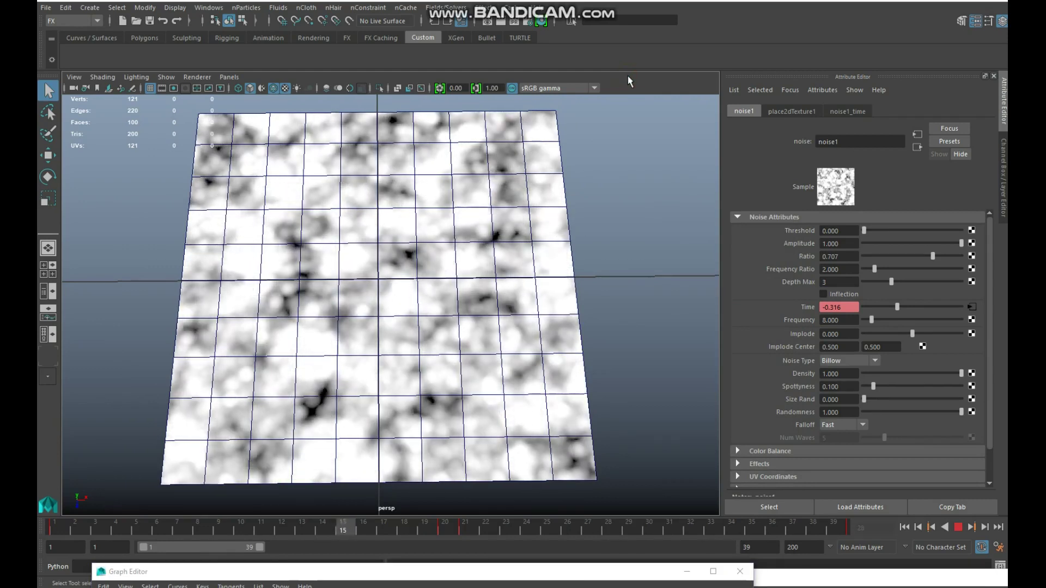
{"action": "key", "text": "alt+v"}
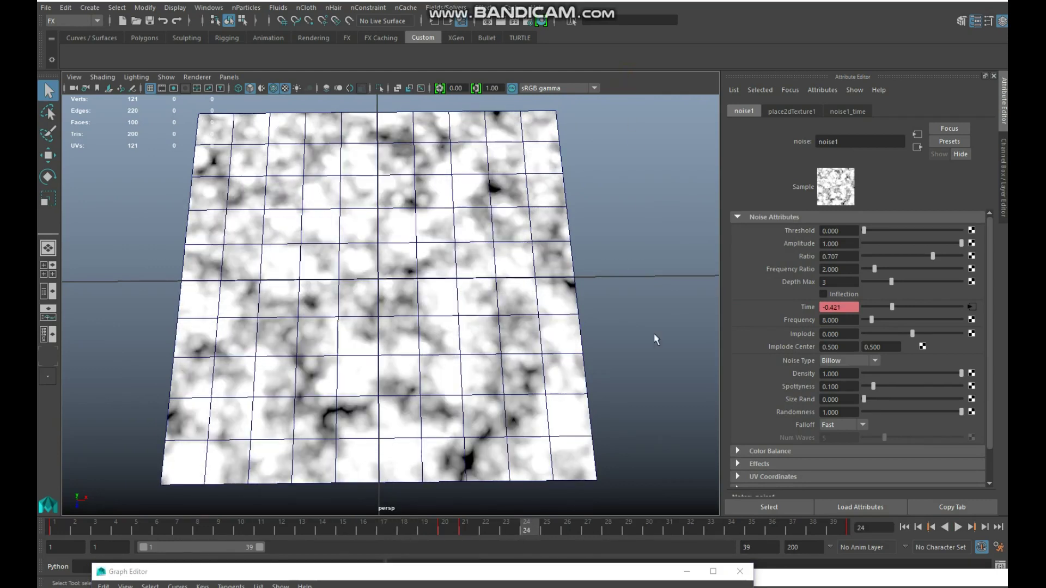
Step: Inspect the two middle keys at the Time curve's jump, then bring back the shading network
{"action": "left_click_drag", "start_coordinate": [648, 572], "coordinate": [700, 191]}
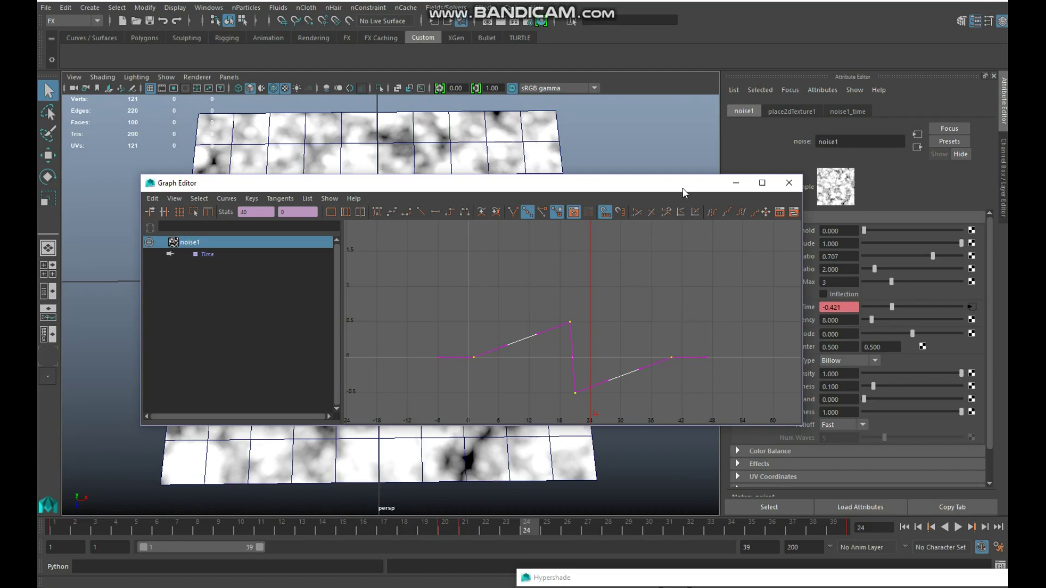
{"action": "left_click_drag", "start_coordinate": [679, 187], "coordinate": [666, 212]}
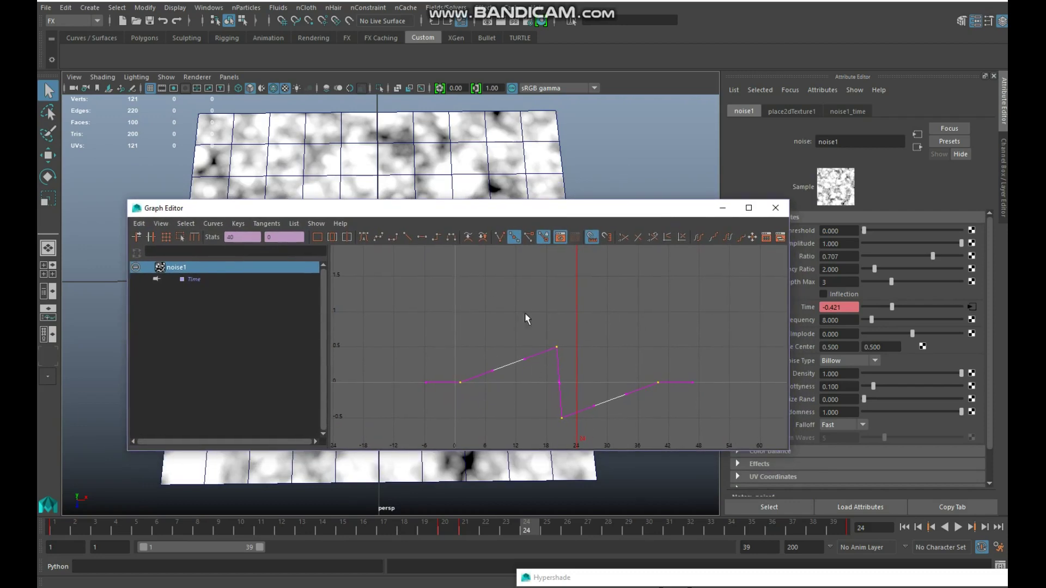
{"action": "left_click_drag", "start_coordinate": [514, 305], "coordinate": [593, 430]}
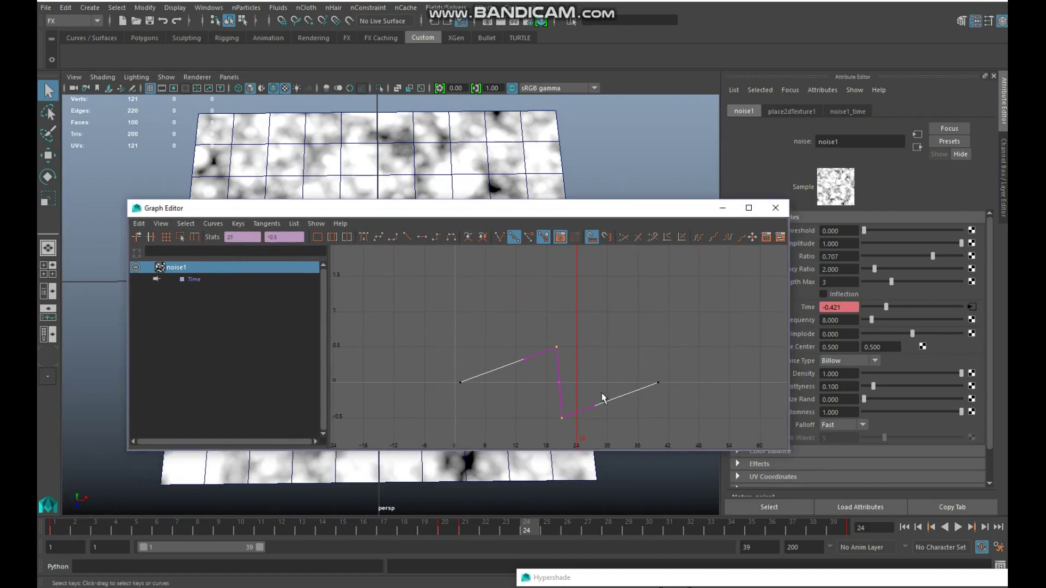
{"action": "left_click_drag", "start_coordinate": [647, 217], "coordinate": [492, 562]}
{"action": "left_click_drag", "start_coordinate": [647, 580], "coordinate": [454, 98]}
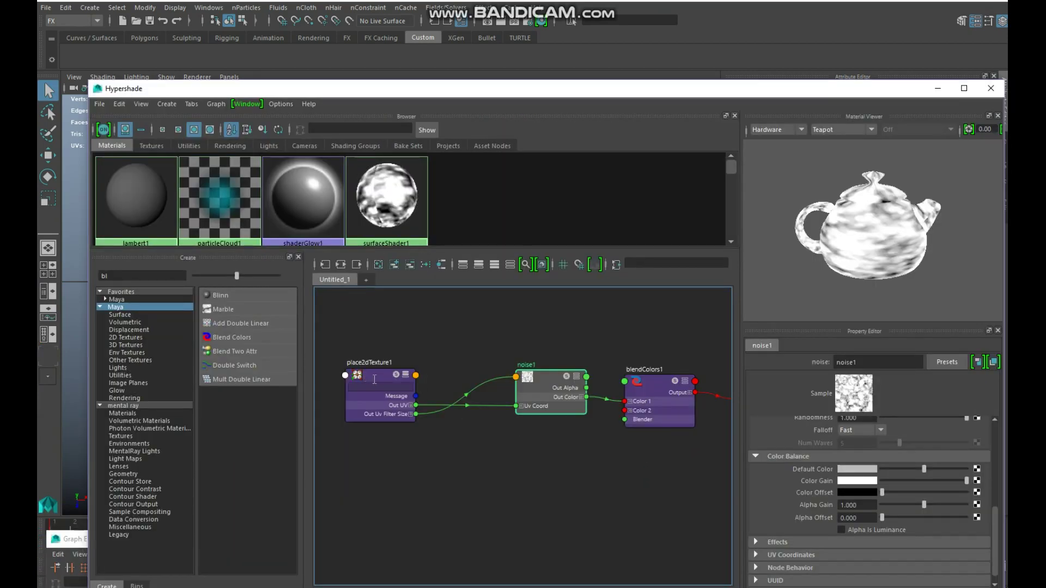
Step: Lower place2dTexture1, duplicate noise1 with connections to network, and place noise2 below noise1
{"action": "left_click", "coordinate": [376, 381]}
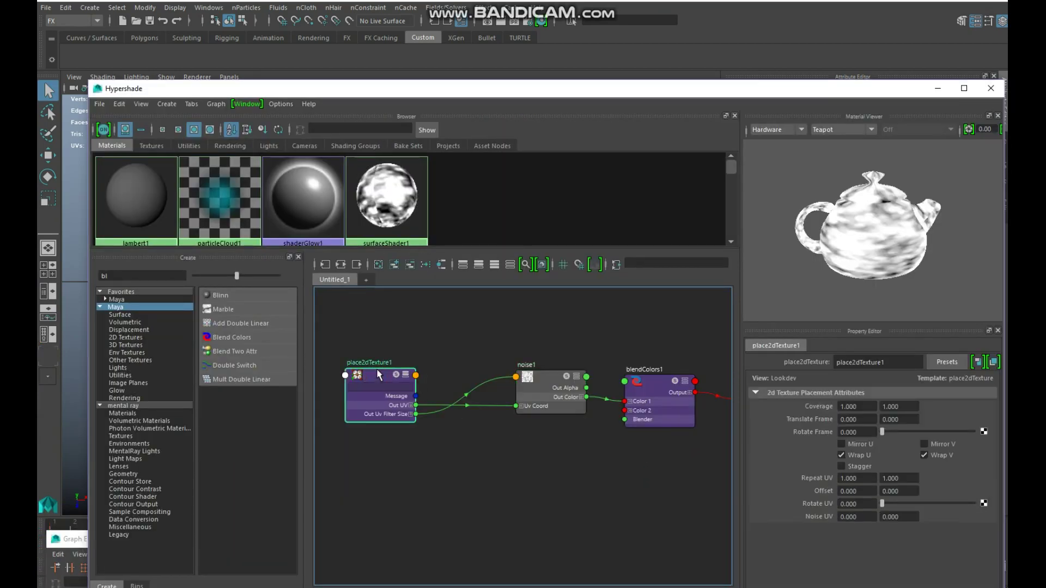
{"action": "left_click_drag", "start_coordinate": [379, 374], "coordinate": [374, 425]}
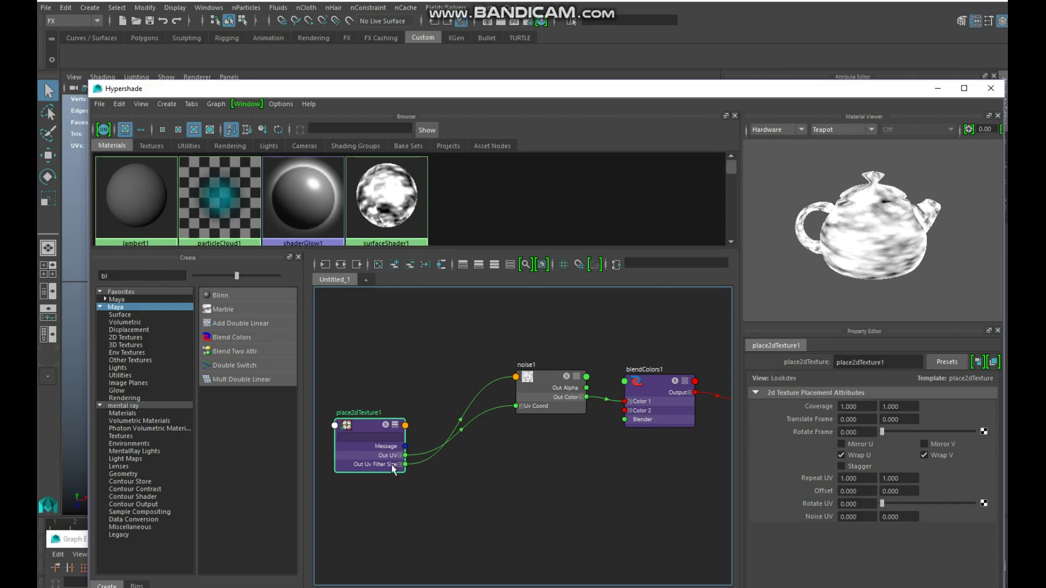
{"action": "left_click", "coordinate": [551, 387]}
{"action": "left_click", "coordinate": [125, 103]}
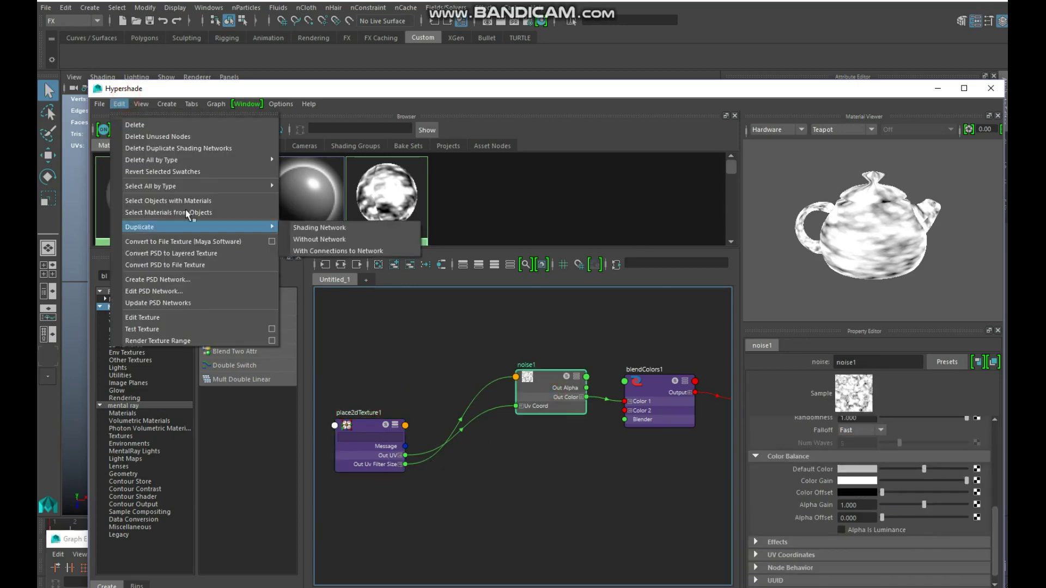
{"action": "mouse_move", "coordinate": [218, 227]}
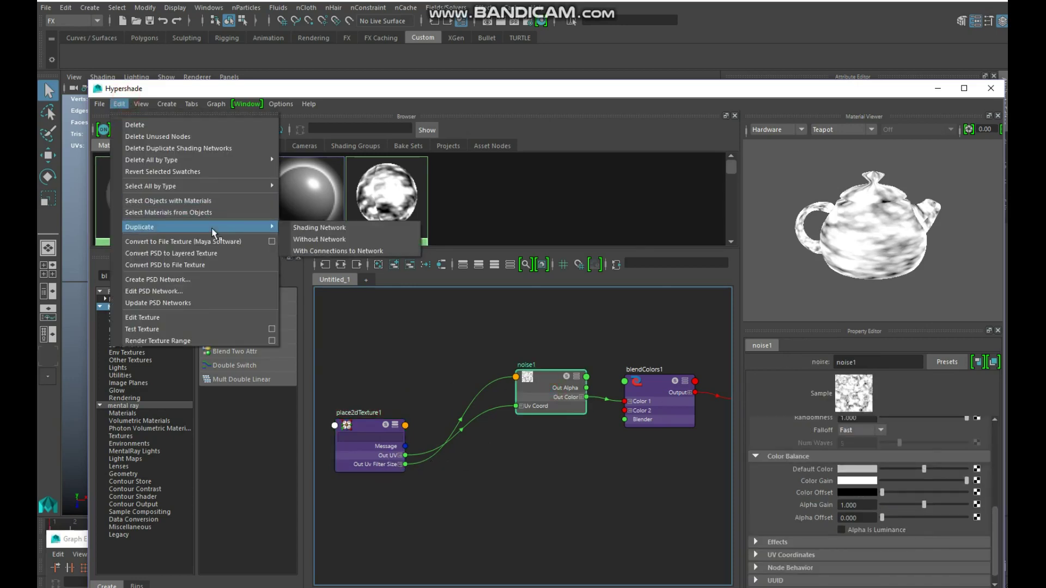
{"action": "left_click", "coordinate": [335, 251]}
{"action": "left_click_drag", "start_coordinate": [561, 464], "coordinate": [559, 482]}
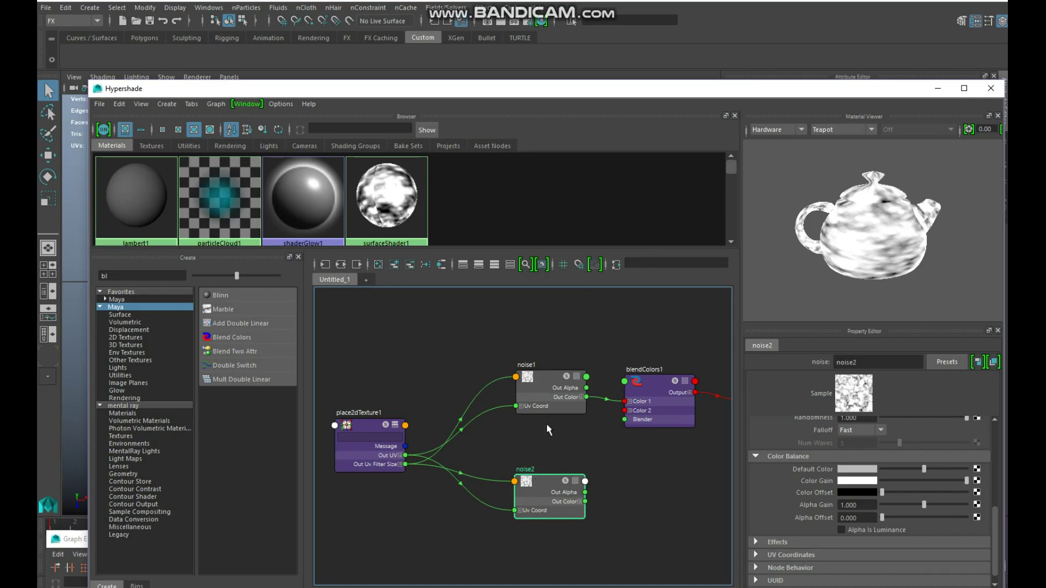
{"action": "mouse_move", "coordinate": [547, 485]}
{"action": "left_mouse_down"}
{"action": "mouse_move", "coordinate": [524, 469]}
{"action": "mouse_move", "coordinate": [542, 453]}
{"action": "mouse_move", "coordinate": [541, 478]}
{"action": "left_mouse_up"}
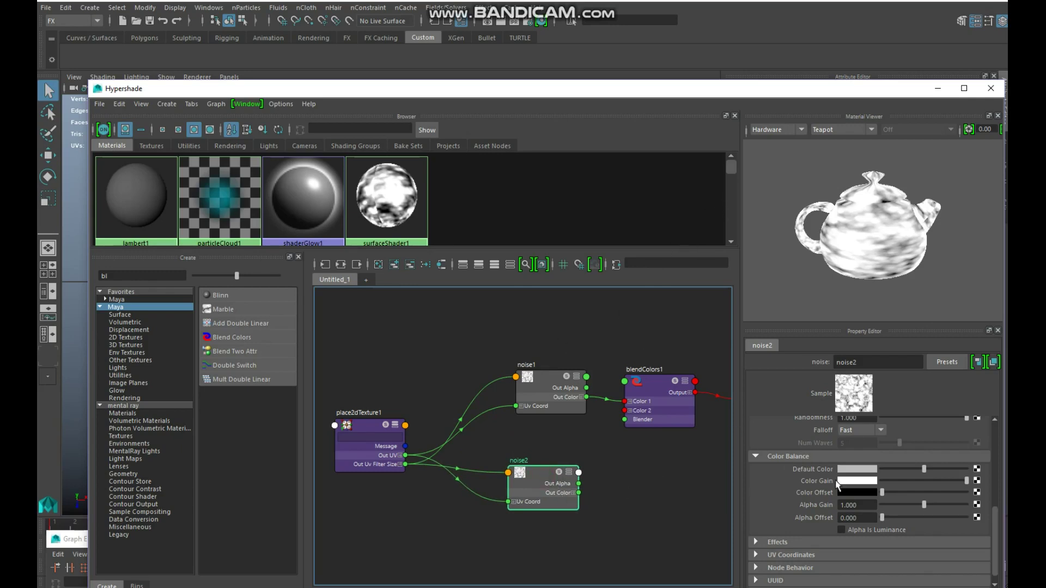
Step: Set noise2's Color Offset to red from the Color History
{"action": "left_click", "coordinate": [863, 493]}
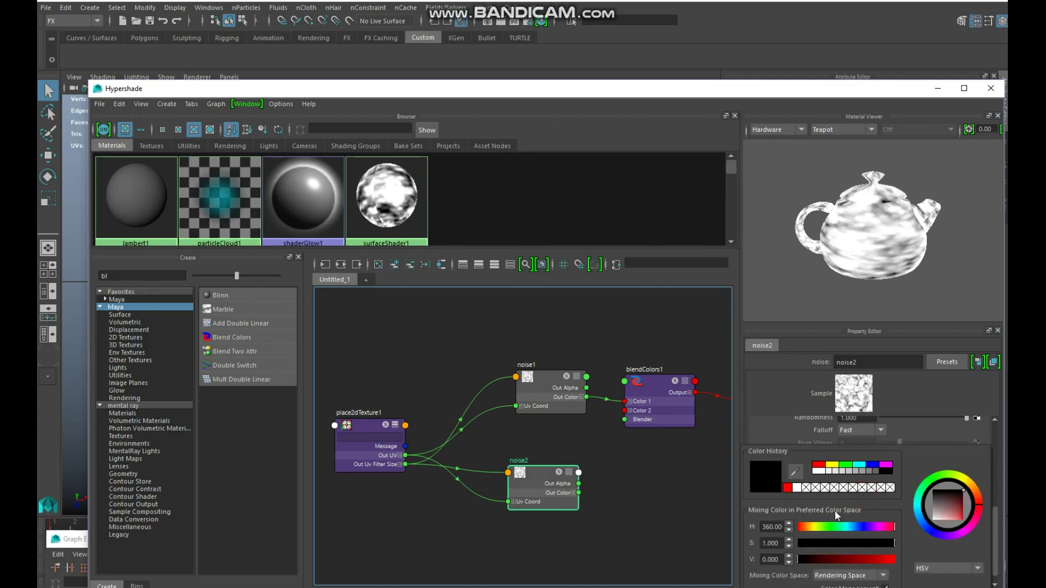
{"action": "left_click", "coordinate": [786, 488]}
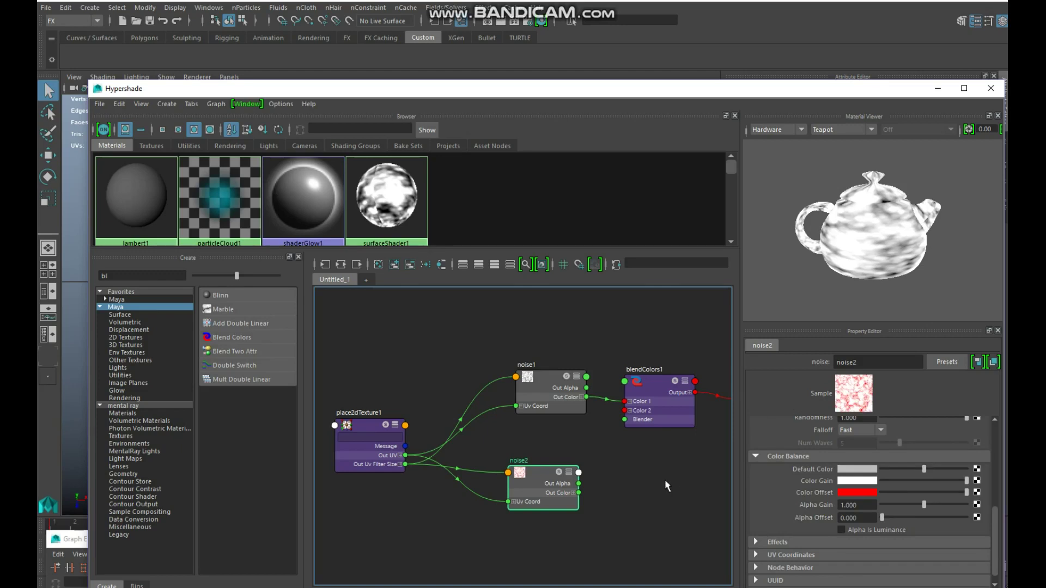
{"action": "middle_click_drag", "start_coordinate": [667, 485], "coordinate": [496, 477]}
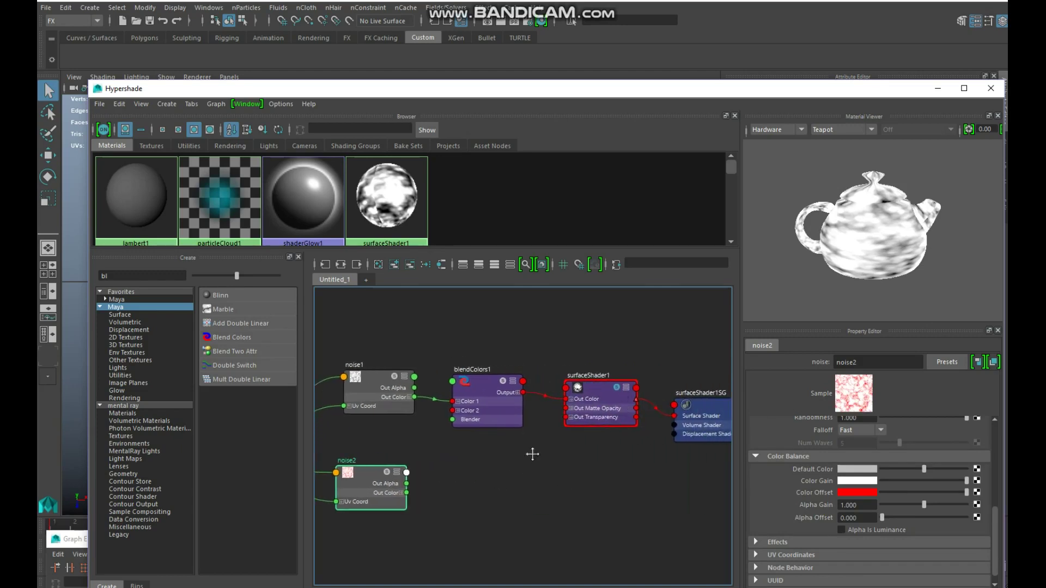
{"action": "scroll", "coordinate": [510, 459], "scroll_direction": "up", "scroll_amount": 2}
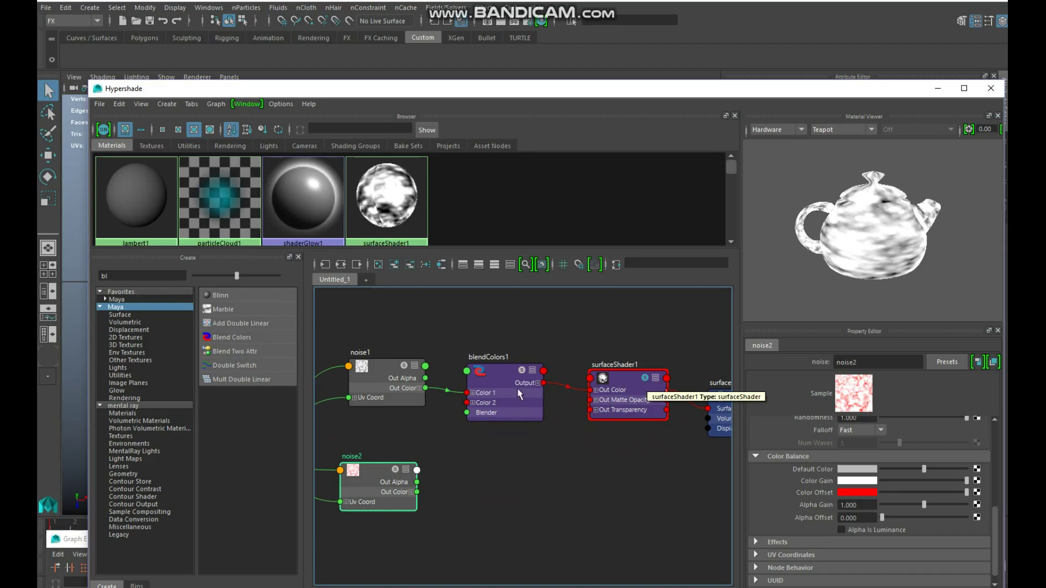
Step: Inspect blendColors1, noise1 and noise2's attributes, ending on blendColors1
{"action": "left_click", "coordinate": [522, 374]}
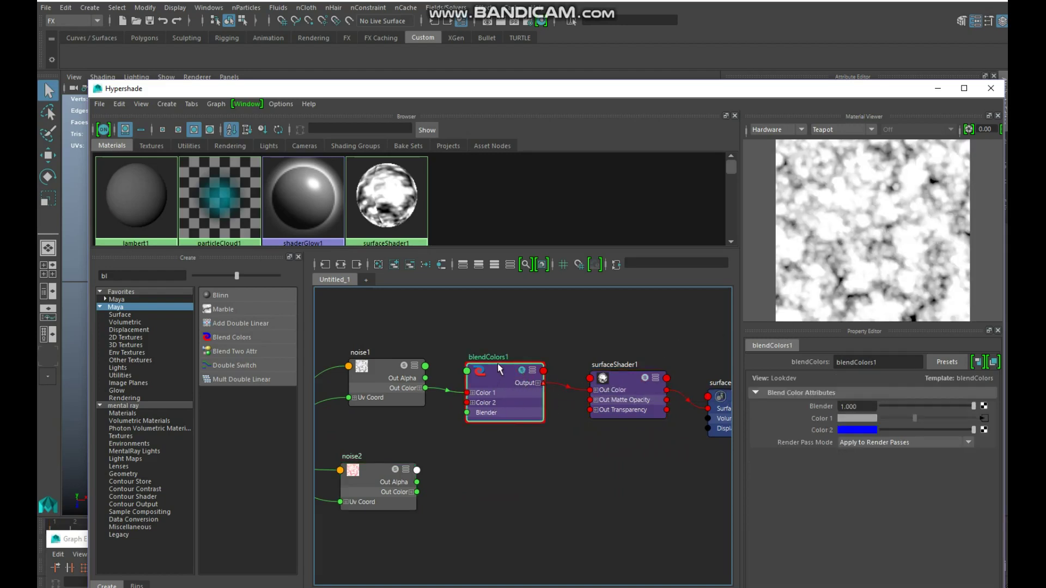
{"action": "left_click", "coordinate": [408, 370]}
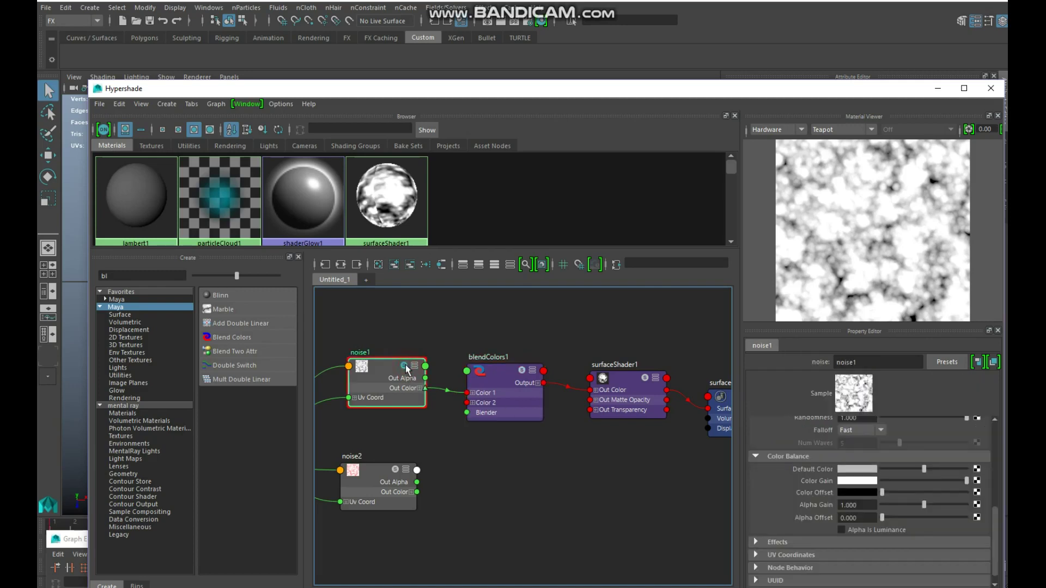
{"action": "left_click", "coordinate": [400, 473]}
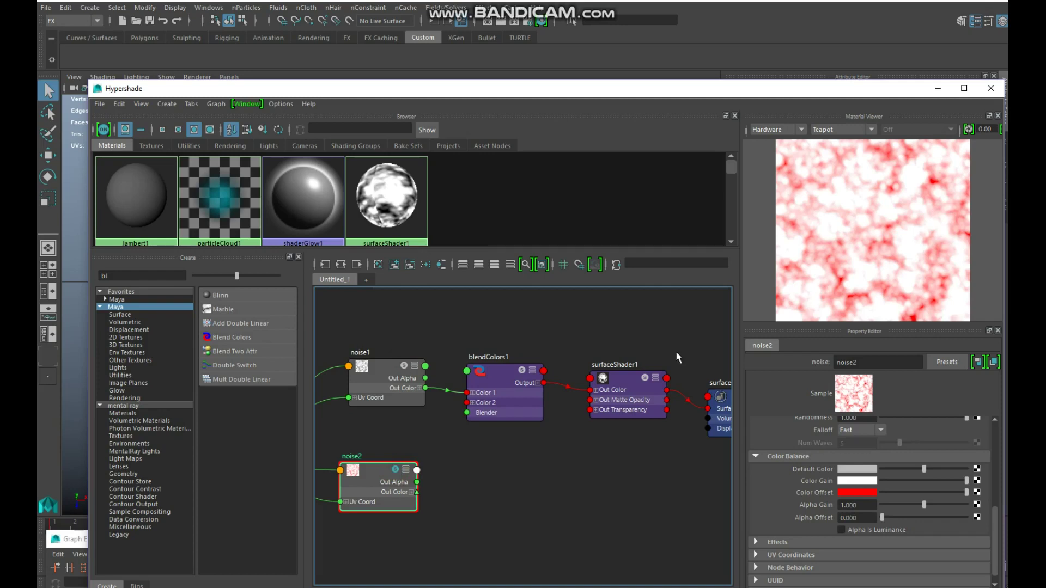
{"action": "left_click", "coordinate": [504, 391]}
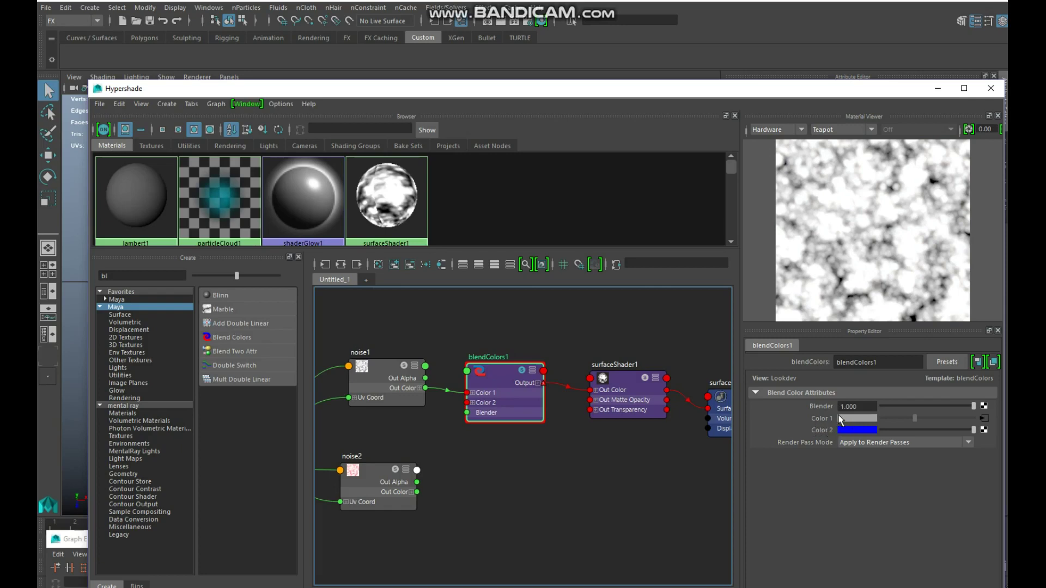
Step: Set blendColors1's Blender to 0 and connect noise2's Out Color into Color 2
{"action": "left_click", "coordinate": [862, 406]}
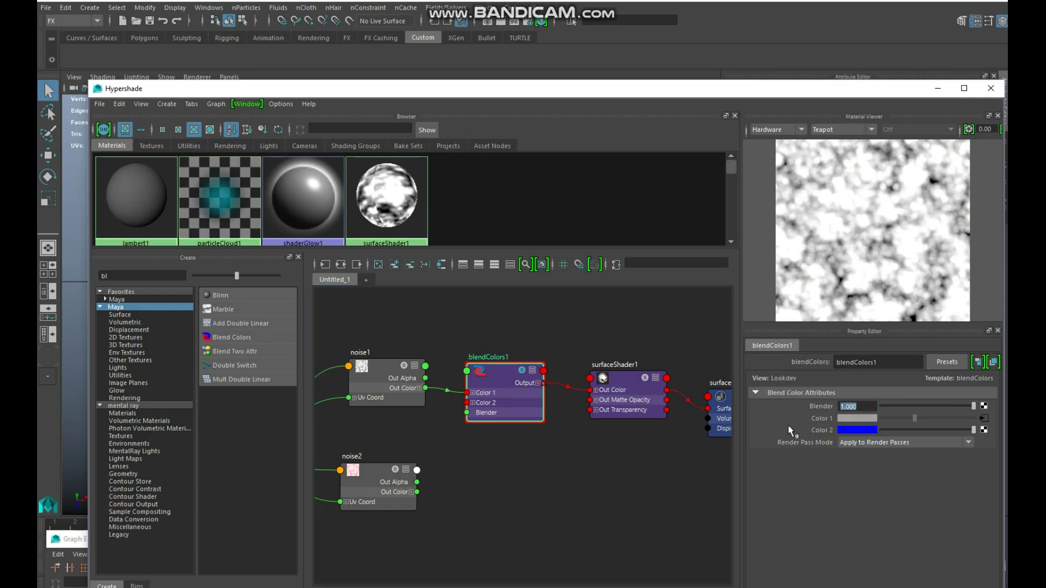
{"action": "type", "text": "0"}
{"action": "key", "text": "Return"}
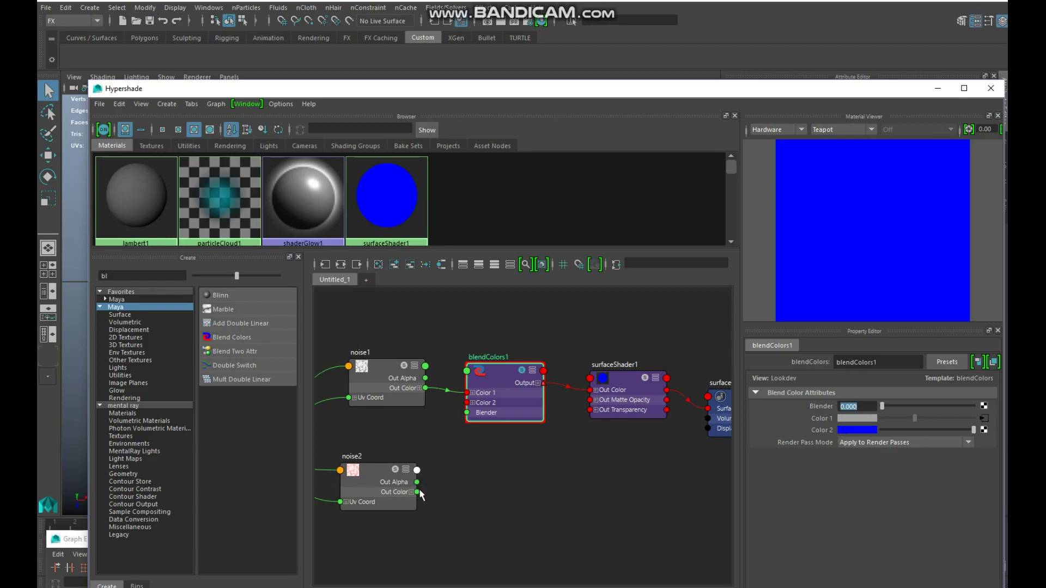
{"action": "left_click_drag", "start_coordinate": [418, 492], "coordinate": [467, 403]}
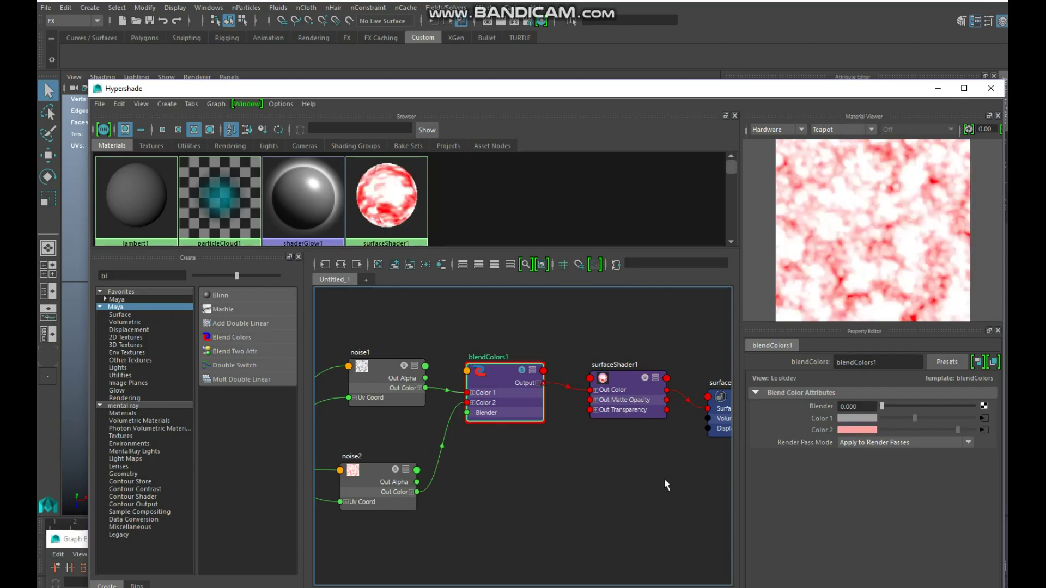
{"action": "left_click_drag", "start_coordinate": [645, 101], "coordinate": [1045, 569]}
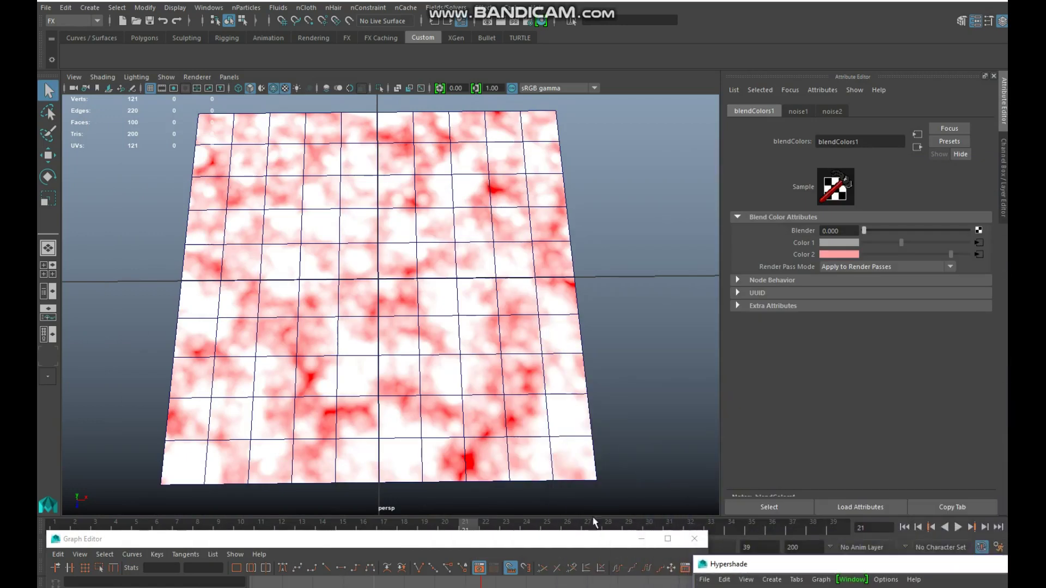
Step: Scrub the time slider back to frame 1 and bring the Hypershade over the Graph Editor
{"action": "left_click_drag", "start_coordinate": [527, 544], "coordinate": [630, 176]}
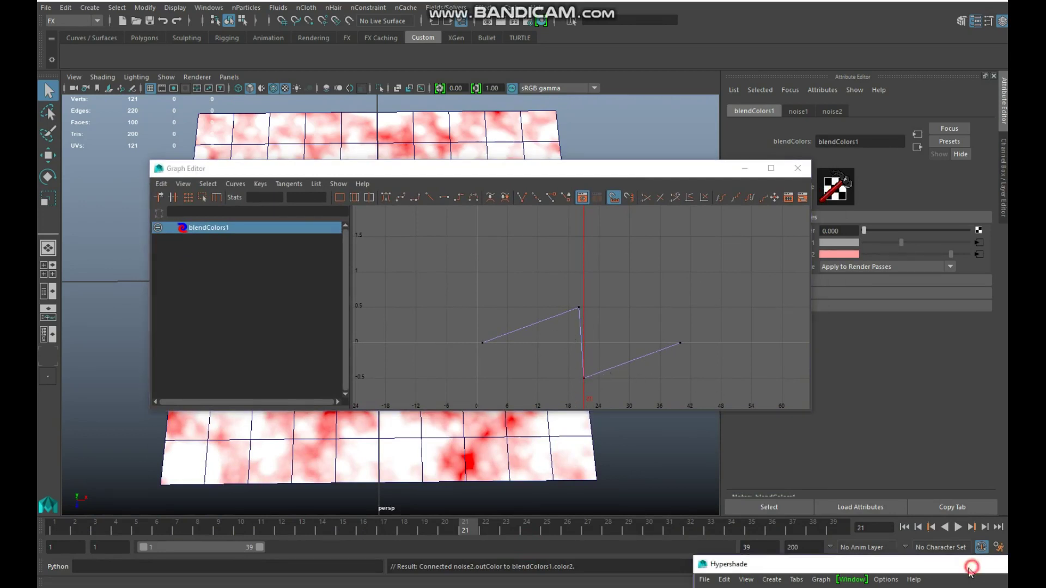
{"action": "left_click_drag", "start_coordinate": [969, 574], "coordinate": [642, 476]}
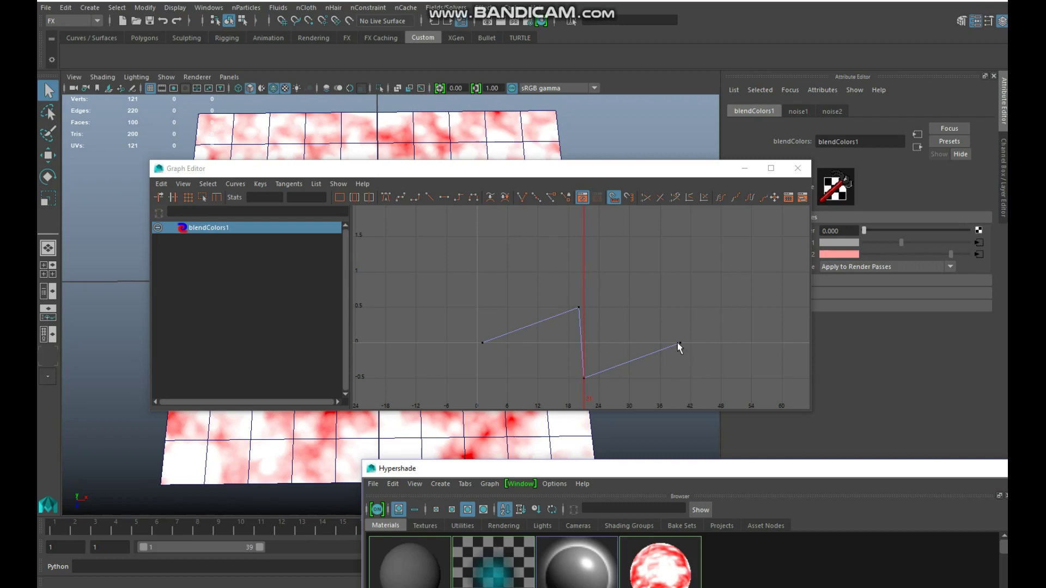
{"action": "left_click_drag", "start_coordinate": [741, 482], "coordinate": [1007, 244]}
{"action": "mouse_move", "coordinate": [325, 520]}
{"action": "left_mouse_down"}
{"action": "mouse_move", "coordinate": [227, 532]}
{"action": "mouse_move", "coordinate": [55, 526]}
{"action": "left_mouse_up"}
{"action": "left_click_drag", "start_coordinate": [872, 235], "coordinate": [195, 70]}
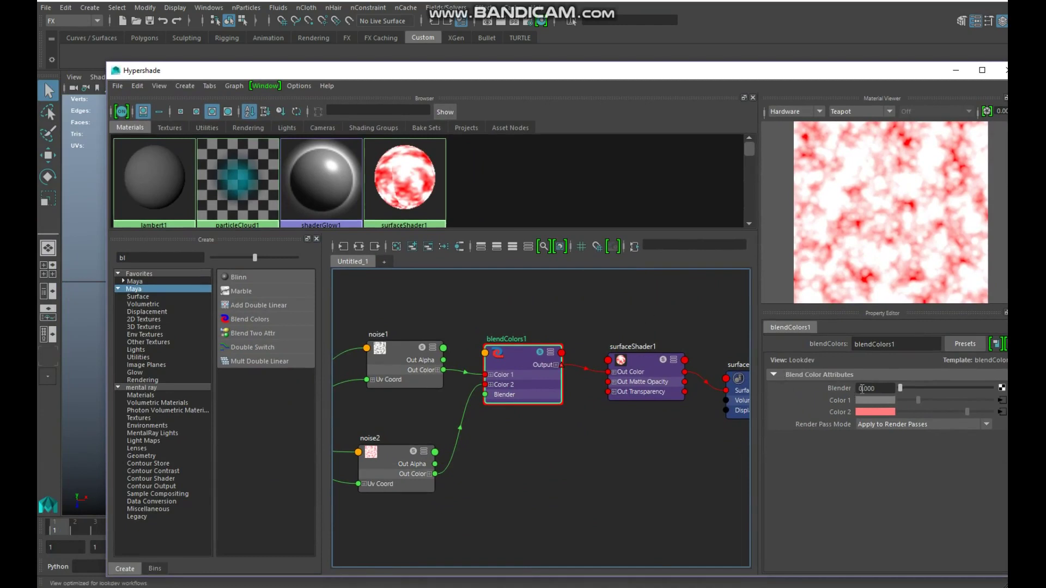
Step: Key blendColors1's Blender at 1 on frame 1
{"action": "left_click", "coordinate": [860, 389]}
{"action": "double_click", "coordinate": [863, 390]}
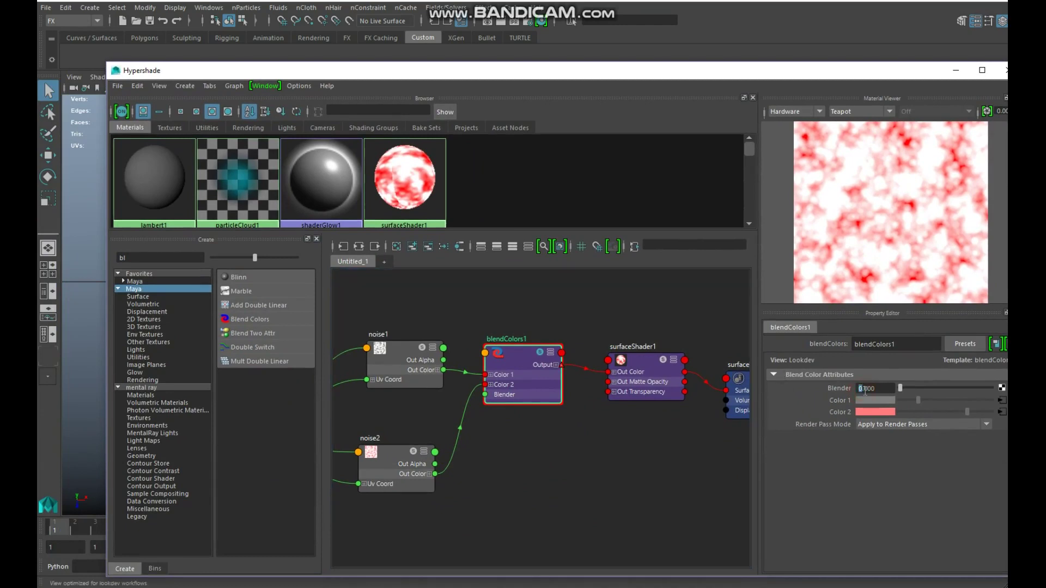
{"action": "type", "text": "1"}
{"action": "key", "text": "Return"}
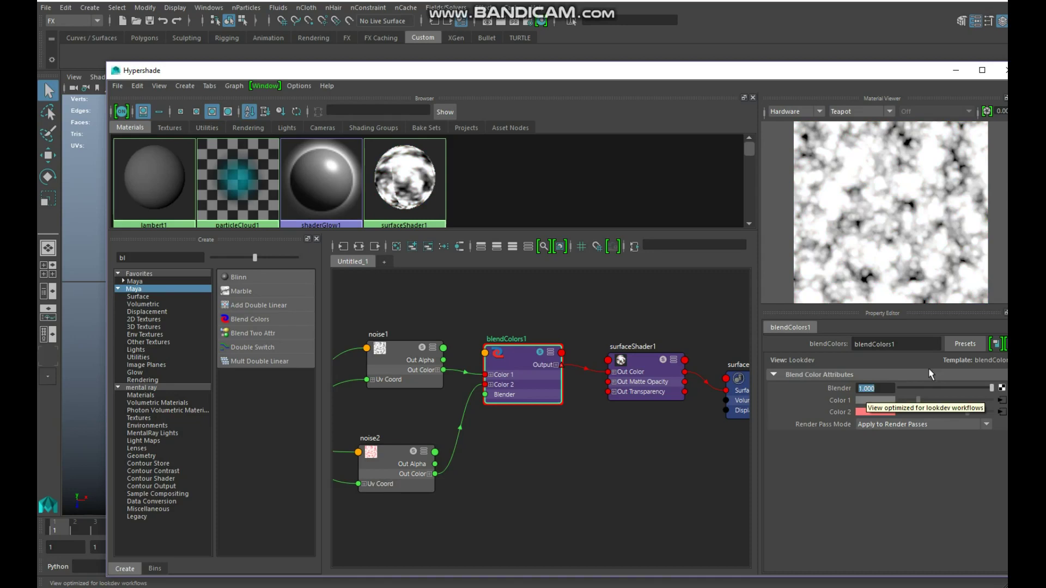
{"action": "right_click", "coordinate": [834, 384]}
{"action": "left_click", "coordinate": [861, 408]}
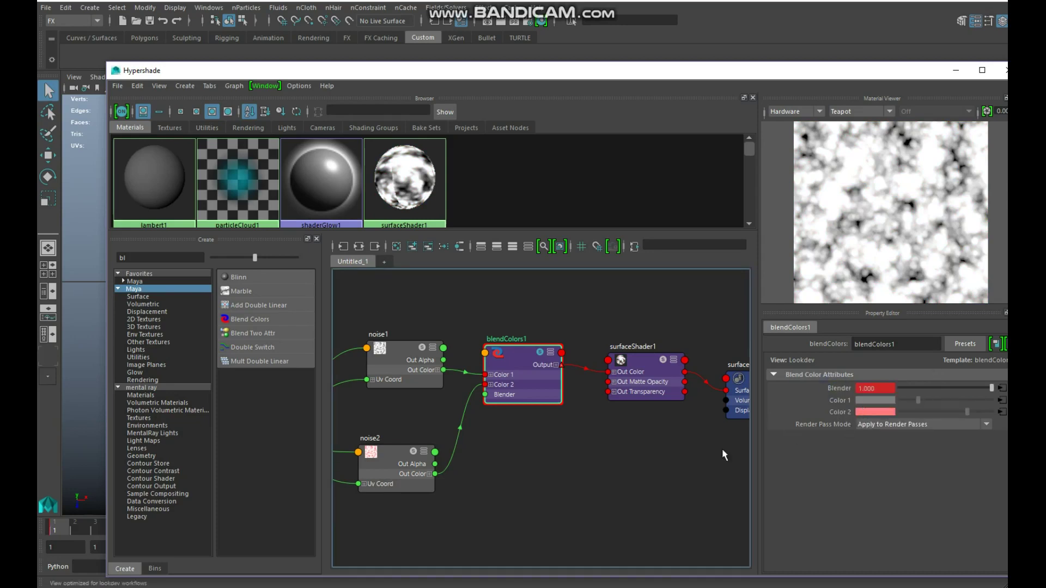
Step: Set Blender to 0 at frame 21
{"action": "left_click_drag", "start_coordinate": [598, 72], "coordinate": [984, 374]}
{"action": "left_click", "coordinate": [466, 522]}
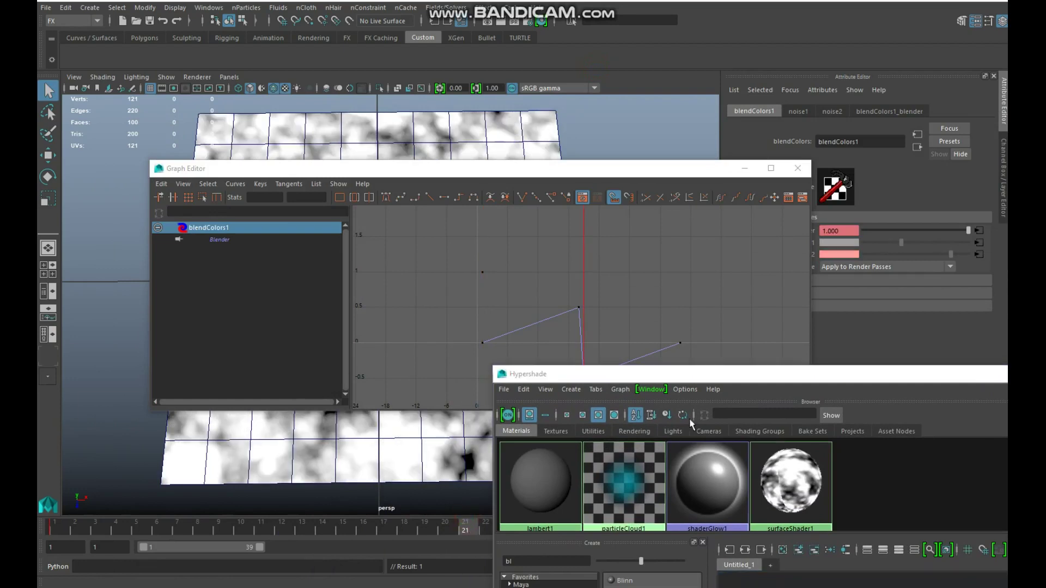
{"action": "left_click_drag", "start_coordinate": [675, 373], "coordinate": [234, 96]}
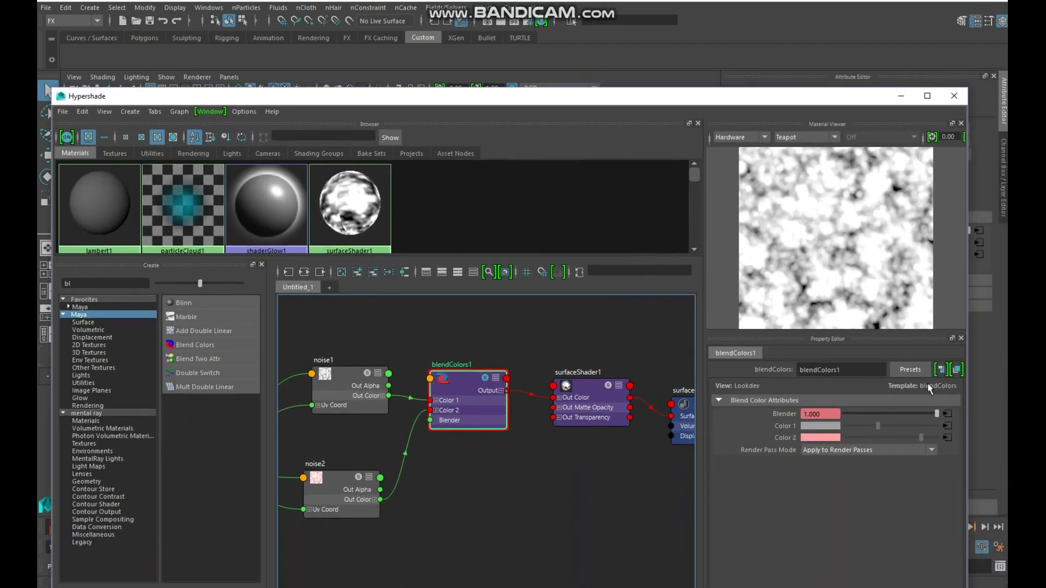
{"action": "left_click", "coordinate": [818, 414]}
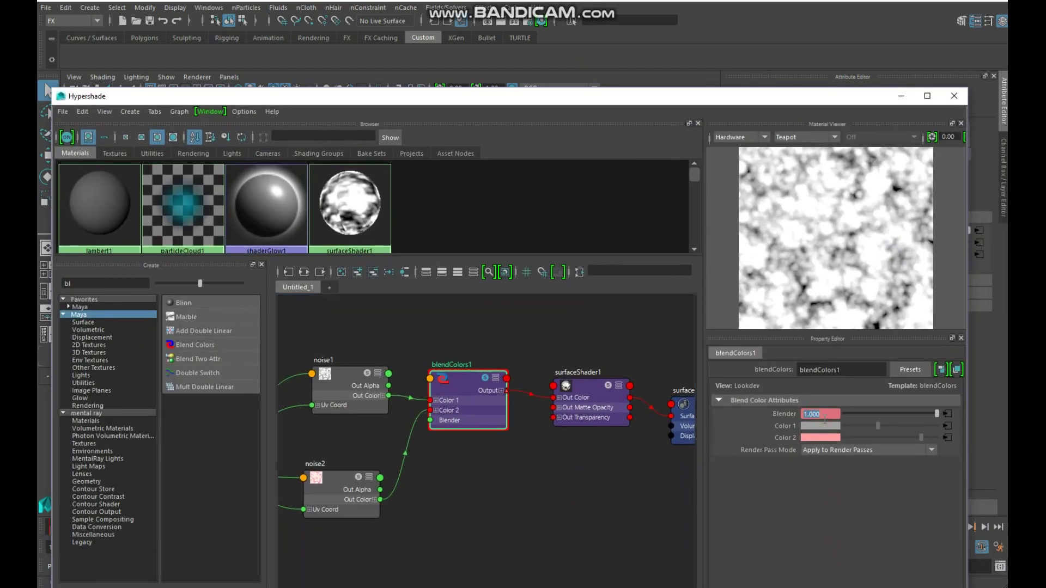
{"action": "type", "text": "0"}
{"action": "key", "text": "Return"}
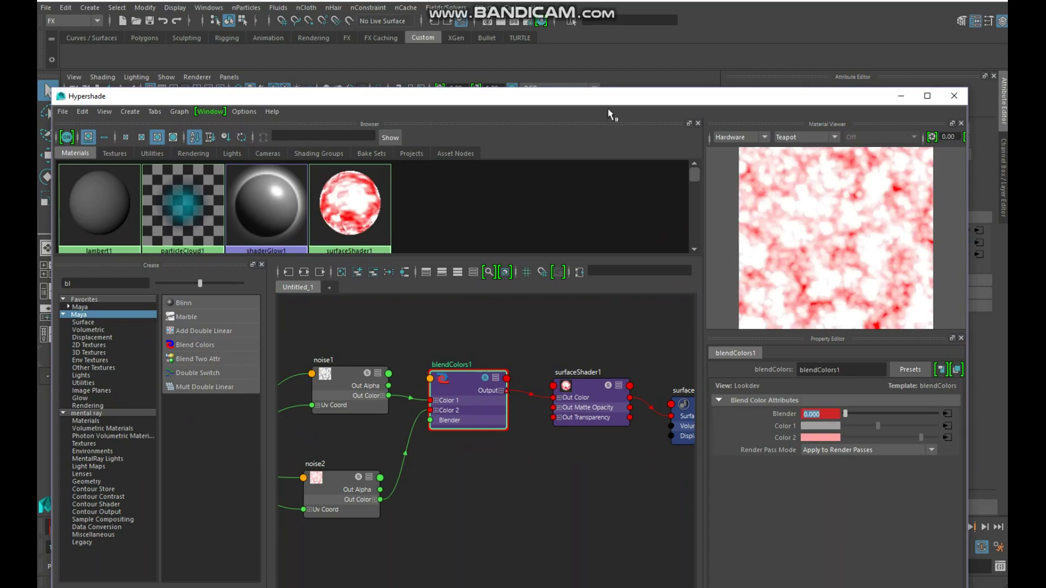
Step: Set Blender to 1 at frame 39
{"action": "left_click_drag", "start_coordinate": [631, 109], "coordinate": [632, 85]}
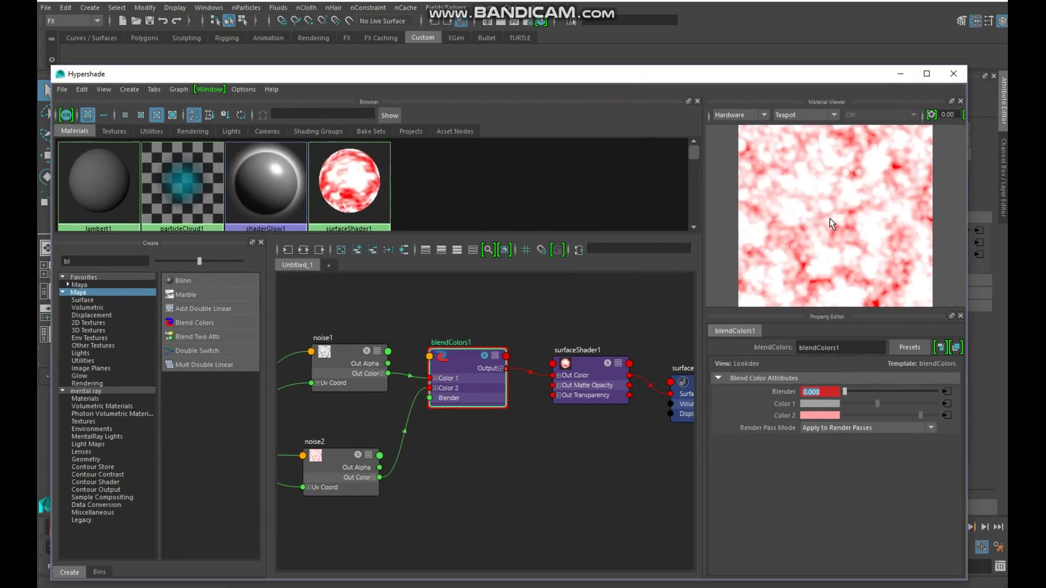
{"action": "left_click_drag", "start_coordinate": [845, 77], "coordinate": [1035, 563]}
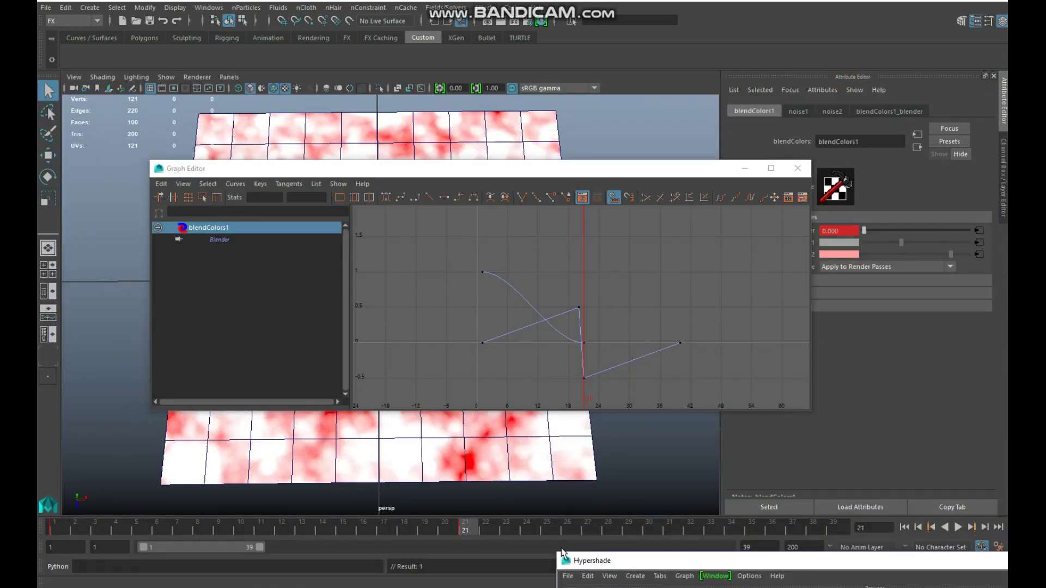
{"action": "left_click_drag", "start_coordinate": [577, 530], "coordinate": [977, 568]}
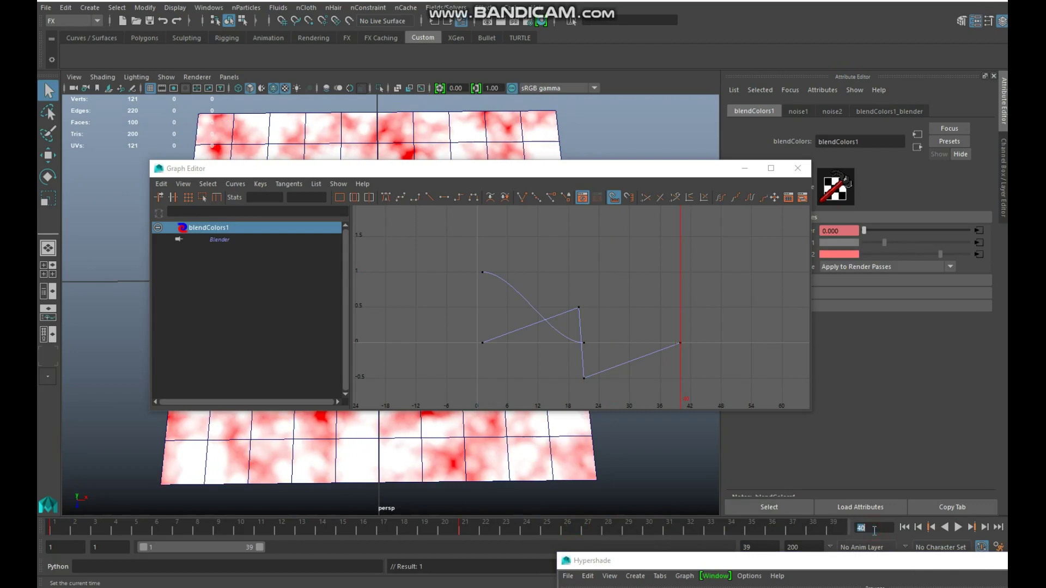
{"action": "left_click_drag", "start_coordinate": [936, 566], "coordinate": [492, 100]}
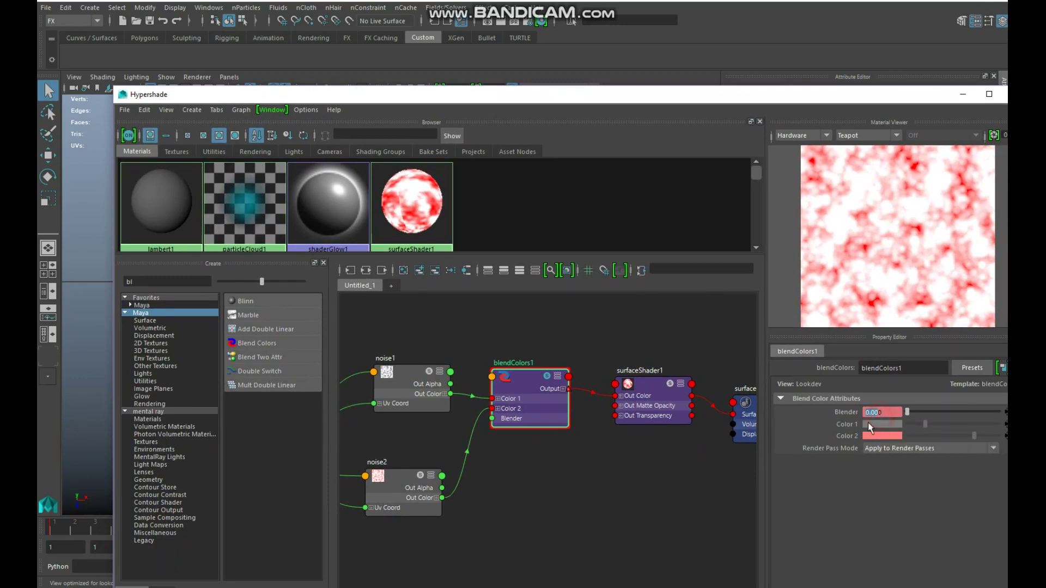
{"action": "type", "text": "1"}
{"action": "key", "text": "Return"}
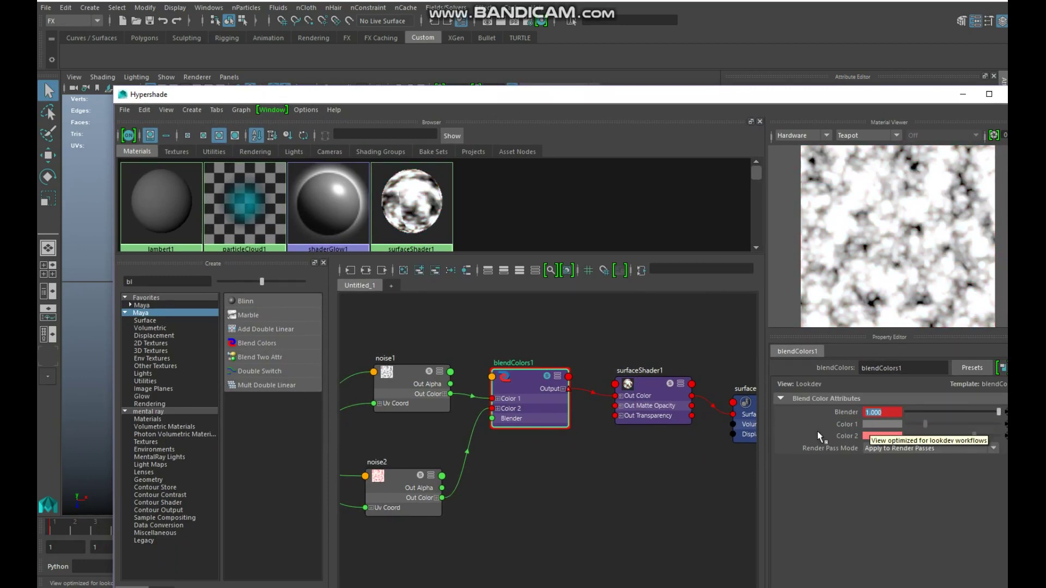
{"action": "left_click_drag", "start_coordinate": [708, 93], "coordinate": [790, 534]}
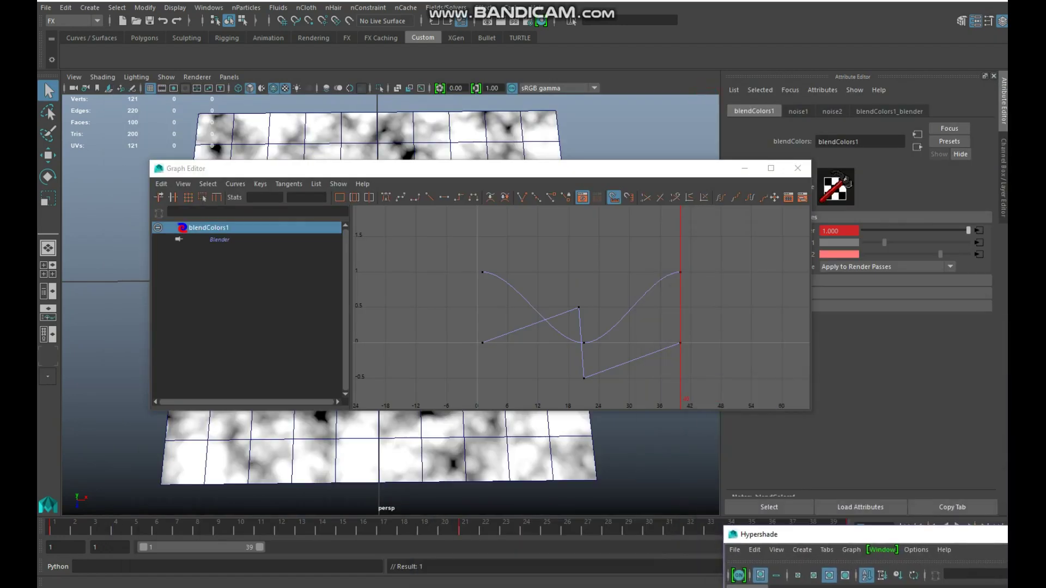
Step: Isolate the Blender curve and play back the animation to check the loop
{"action": "left_click", "coordinate": [262, 239]}
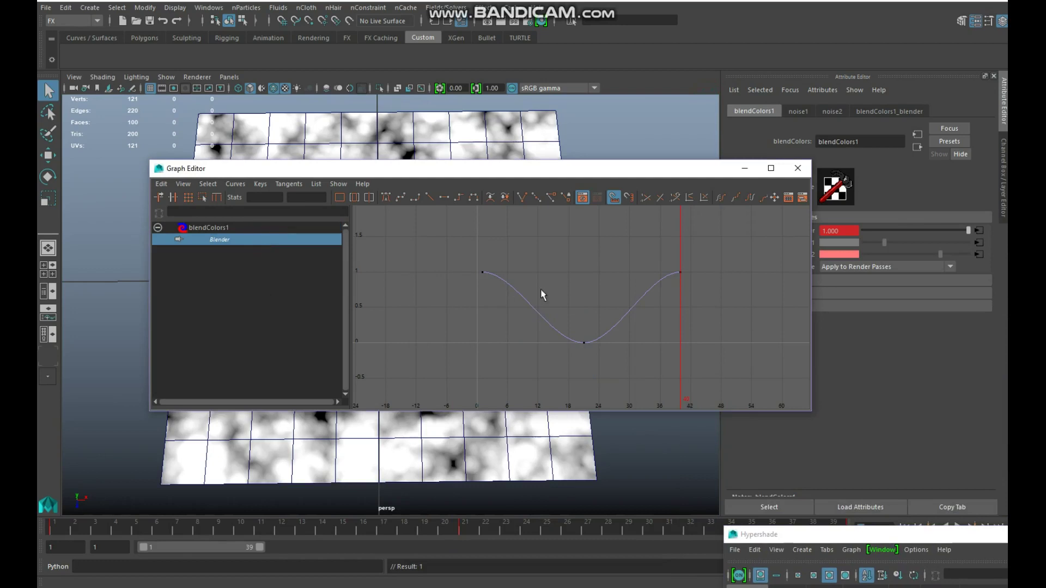
{"action": "left_click_drag", "start_coordinate": [467, 175], "coordinate": [988, 219]}
{"action": "key", "text": "alt+v"}
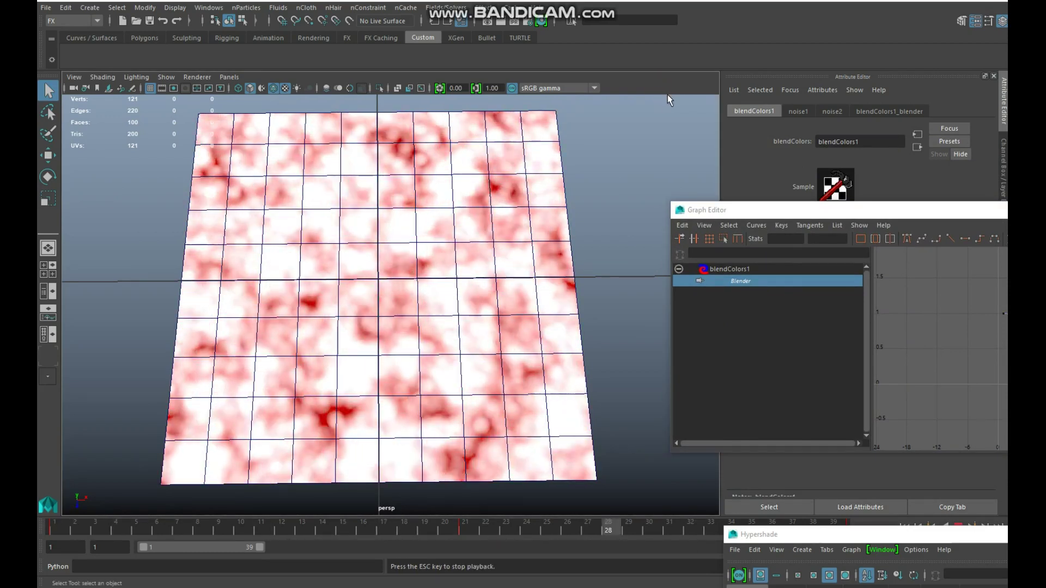
{"action": "key", "text": "Escape"}
{"action": "left_click_drag", "start_coordinate": [888, 538], "coordinate": [383, 117]}
Step: Break noise2's Time connection to noise1's animation, leaving its Time at 0.000
{"action": "left_click", "coordinate": [505, 489]}
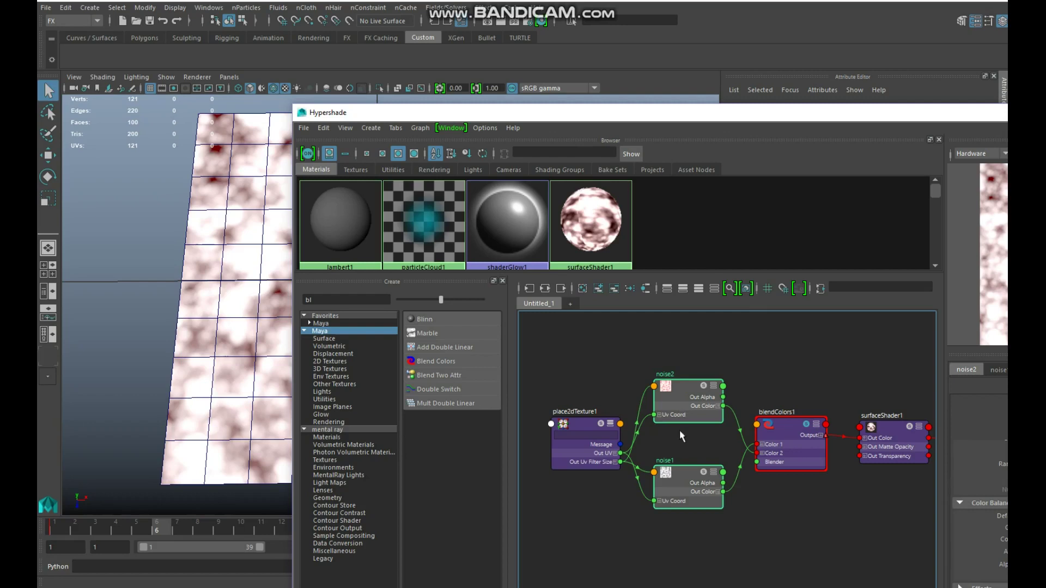
{"action": "left_click", "coordinate": [680, 436]}
{"action": "left_click", "coordinate": [686, 477]}
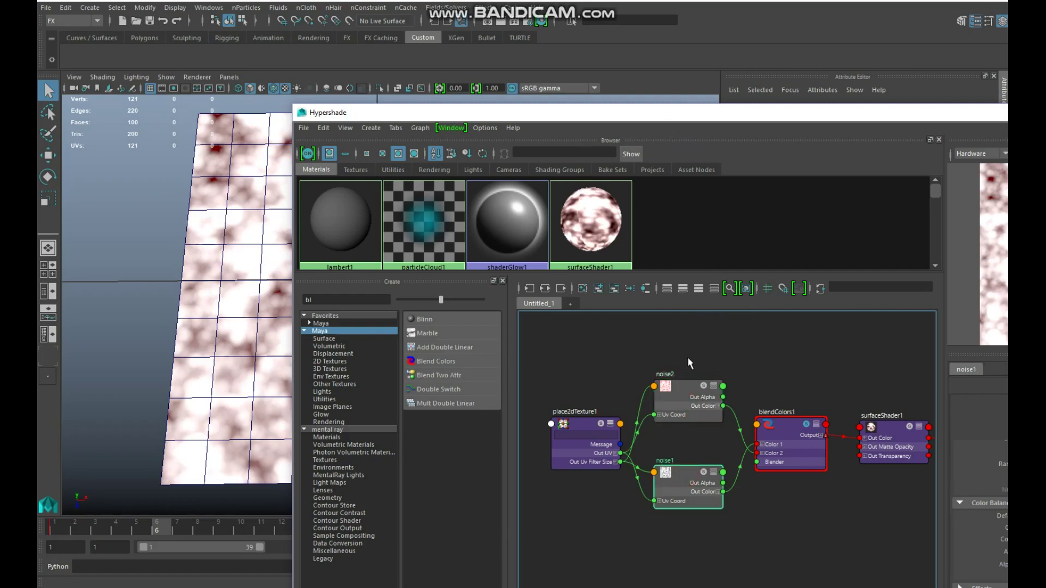
{"action": "left_click_drag", "start_coordinate": [688, 355], "coordinate": [695, 414]}
{"action": "scroll", "coordinate": [975, 475], "scroll_direction": "down", "scroll_amount": 2}
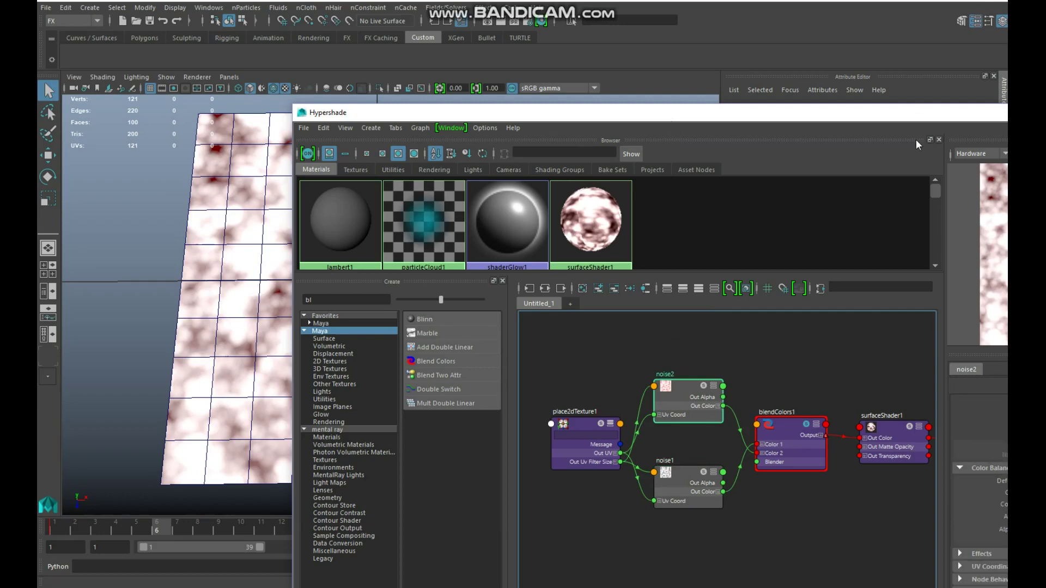
{"action": "left_click_drag", "start_coordinate": [920, 119], "coordinate": [770, 61]}
{"action": "scroll", "coordinate": [858, 403], "scroll_direction": "up", "scroll_amount": 5}
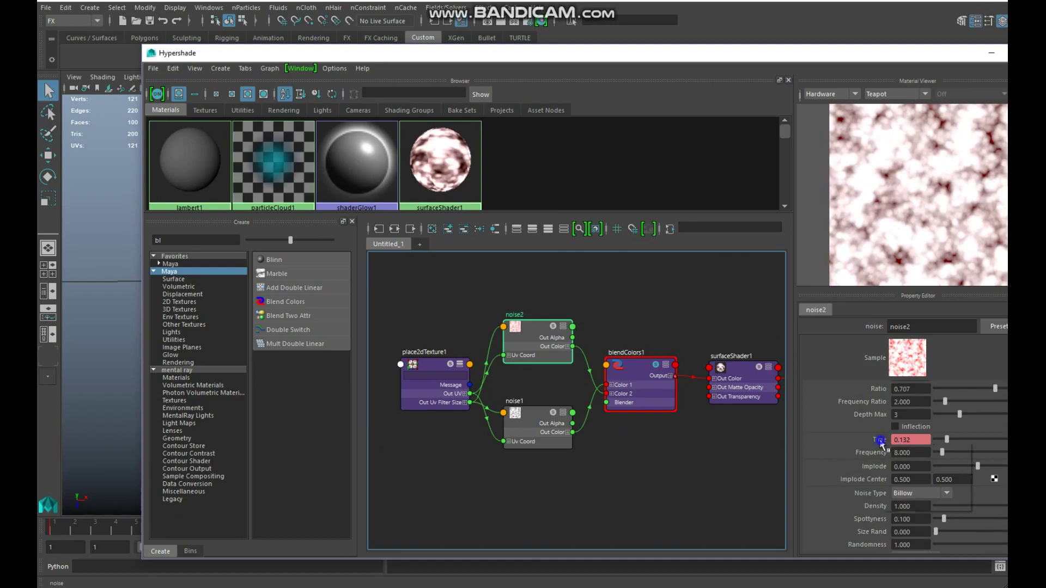
{"action": "right_click", "coordinate": [893, 441]}
{"action": "left_click", "coordinate": [923, 482]}
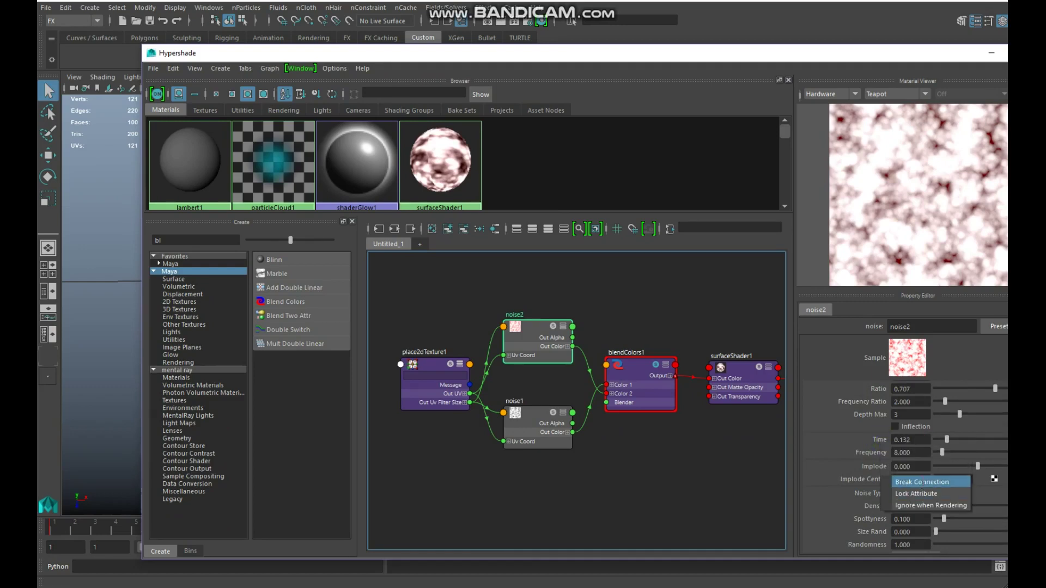
{"action": "left_click", "coordinate": [910, 440]}
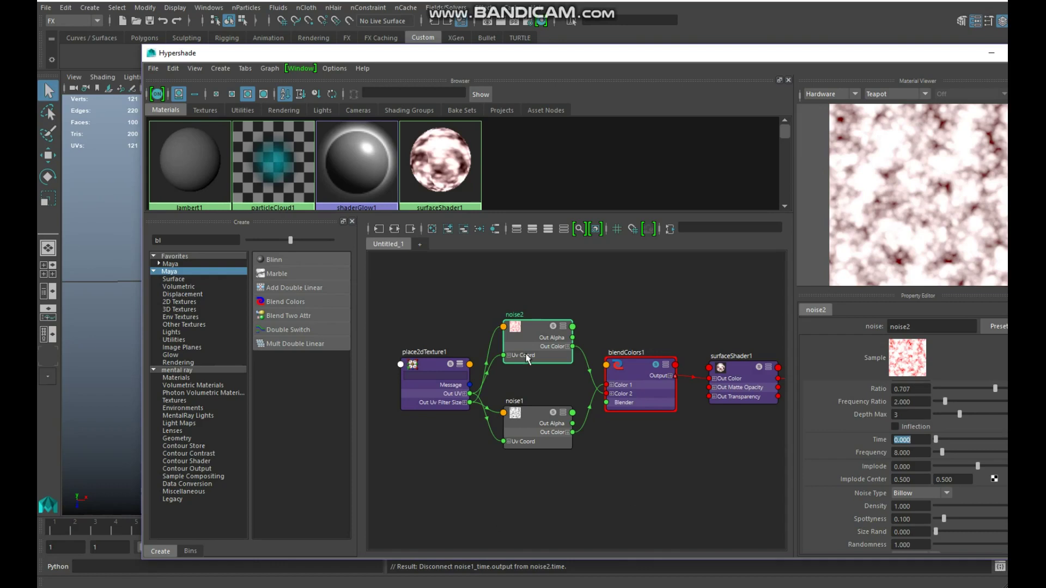
{"action": "left_click_drag", "start_coordinate": [620, 54], "coordinate": [681, 581]}
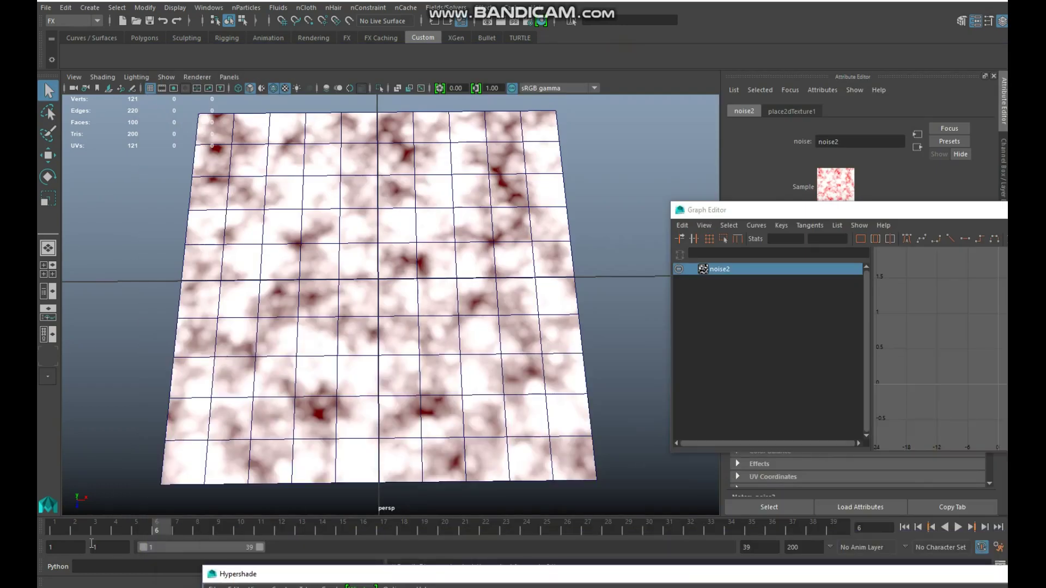
Step: Play the animation from frame 1 and restore the Hypershade window
{"action": "left_click", "coordinate": [58, 527]}
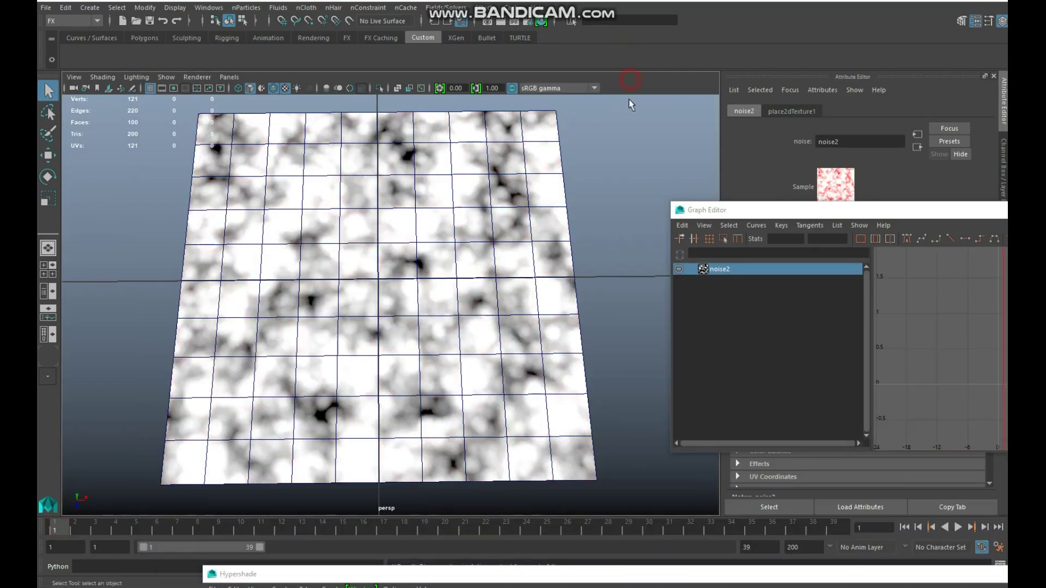
{"action": "key", "text": "alt+v"}
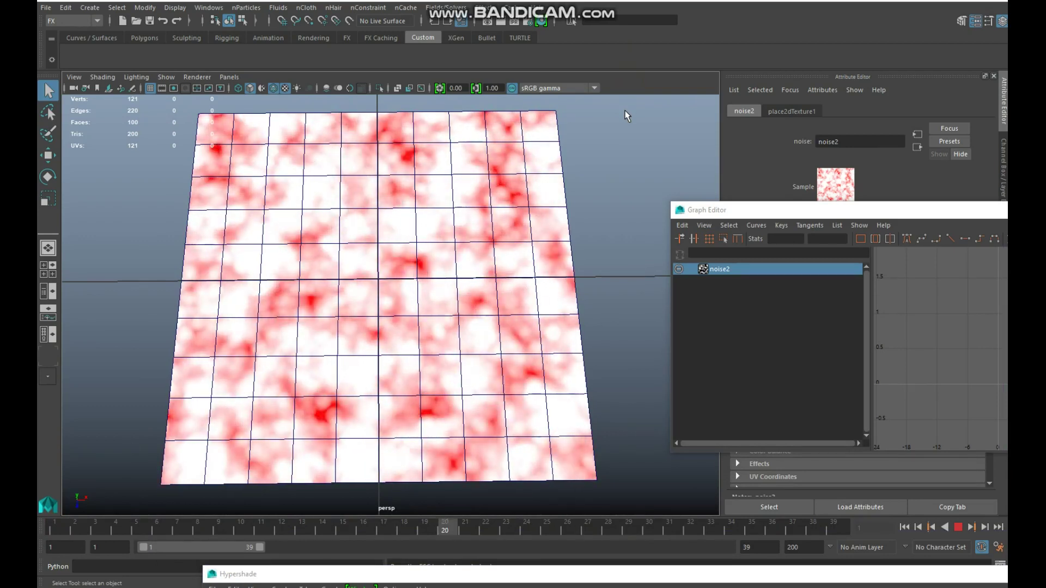
{"action": "left_click", "coordinate": [629, 572]}
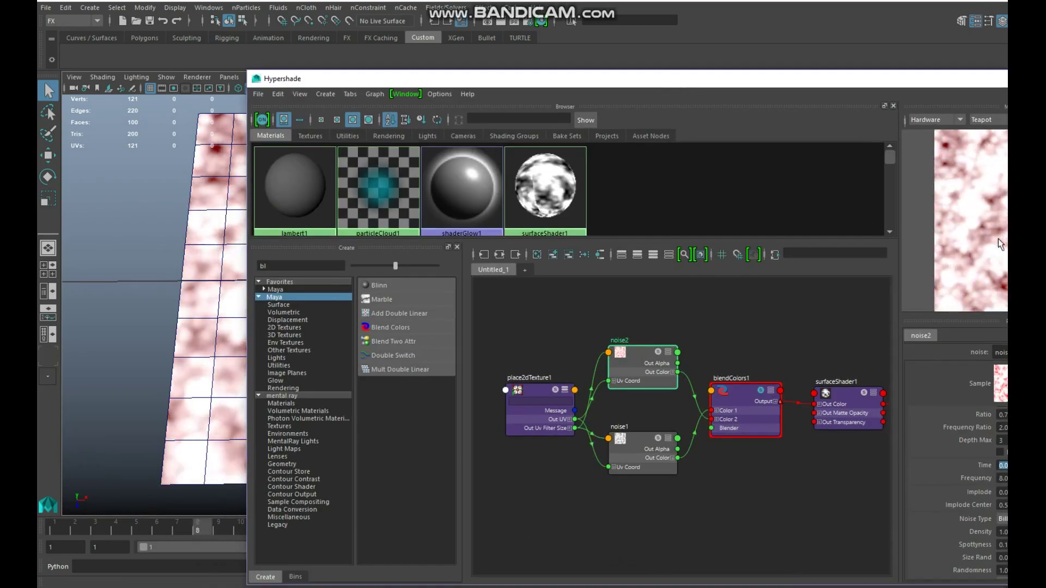
Step: Drag the Hypershade window to the bottom of the screen to show the plane's animating noise in the viewport
{"action": "left_click_drag", "start_coordinate": [545, 78], "coordinate": [436, 42]}
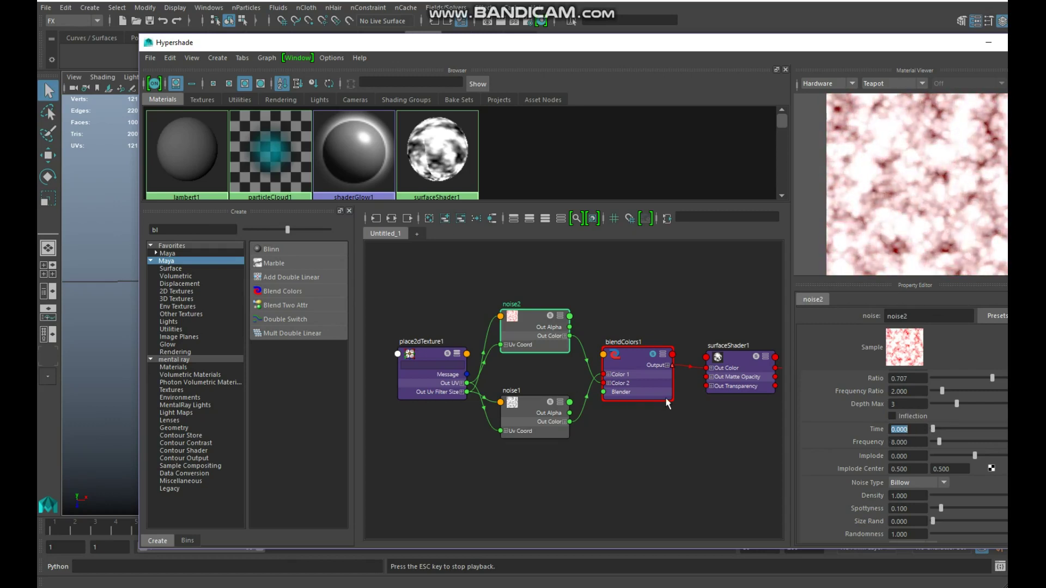
{"action": "left_click_drag", "start_coordinate": [960, 48], "coordinate": [871, 45]}
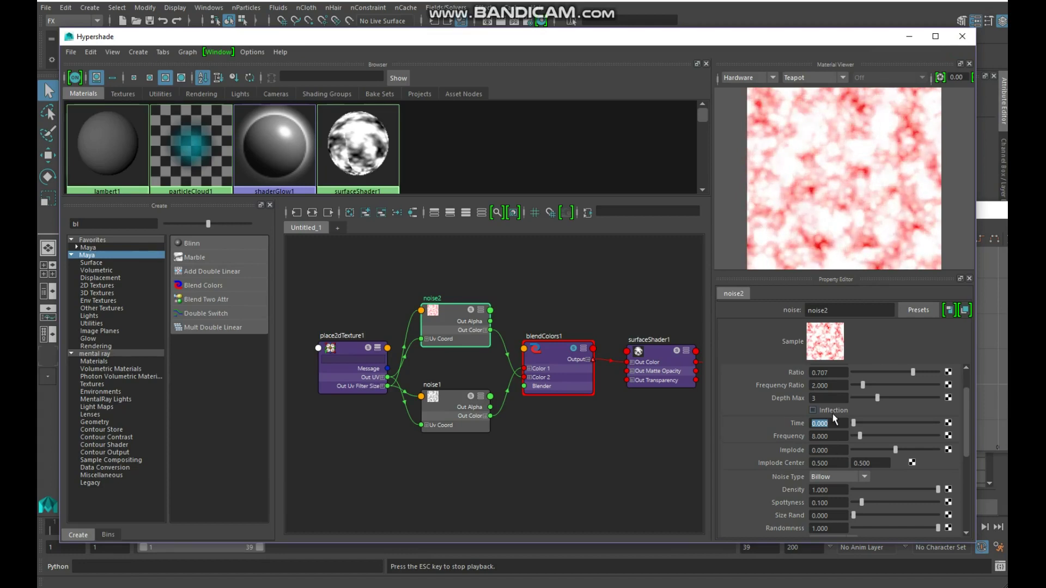
{"action": "left_click_drag", "start_coordinate": [778, 48], "coordinate": [974, 587]}
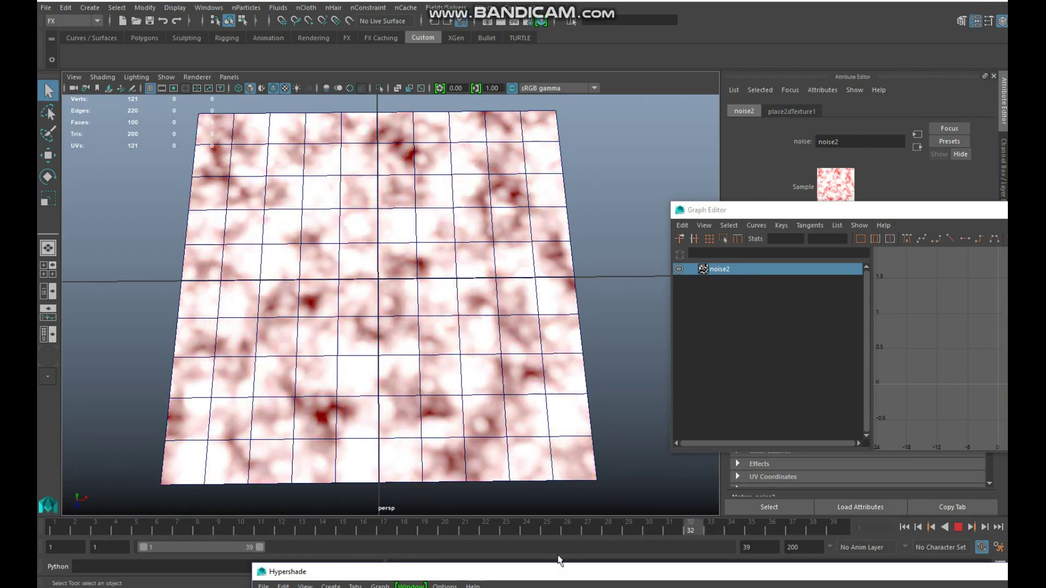
Step: Bring the Hypershade window back up and select the noise1 node
{"action": "left_click_drag", "start_coordinate": [572, 577], "coordinate": [550, 570]}
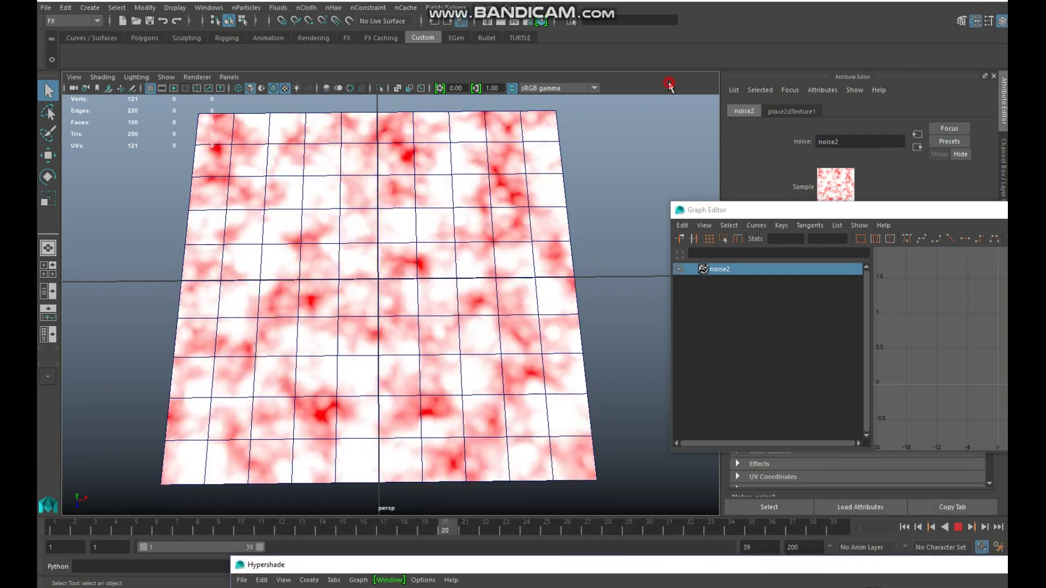
{"action": "left_click_drag", "start_coordinate": [659, 571], "coordinate": [571, 137]}
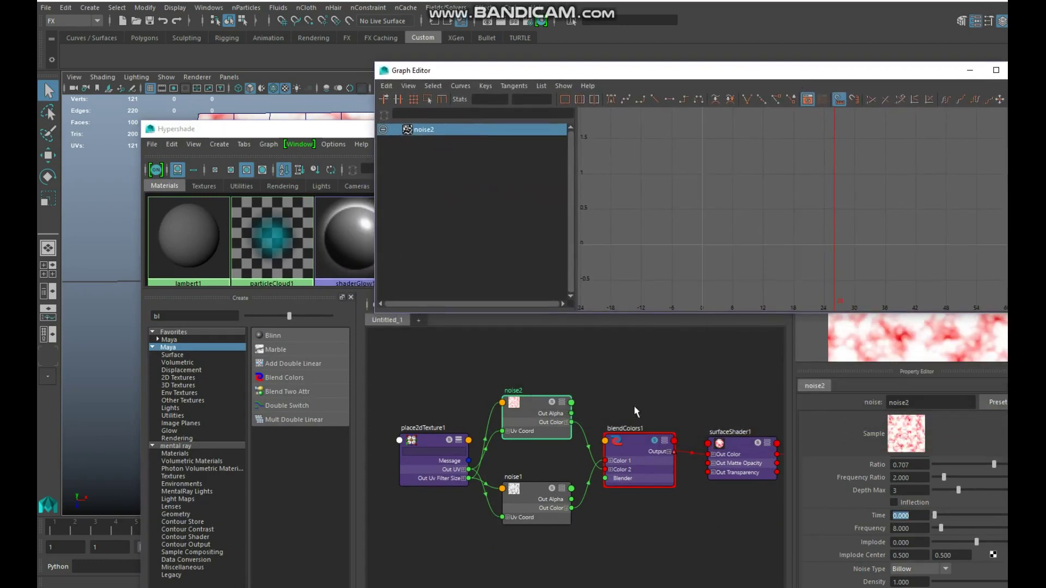
{"action": "left_click", "coordinate": [536, 504]}
Step: Inspect noise1's sawtooth Time curve in the Graph Editor, with its 0.5 key near frame 20
{"action": "left_click", "coordinate": [713, 73]}
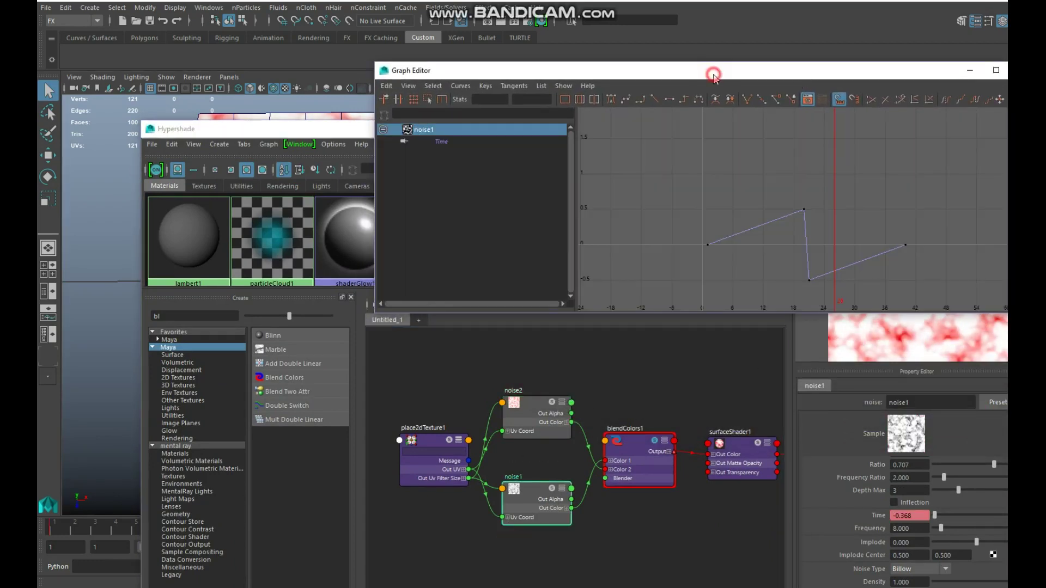
{"action": "mouse_move", "coordinate": [738, 249]}
{"action": "right_mouse_down", "text": "alt"}
{"action": "mouse_move", "coordinate": [782, 234]}
{"action": "mouse_move", "coordinate": [750, 262]}
{"action": "right_mouse_up", "text": "alt"}
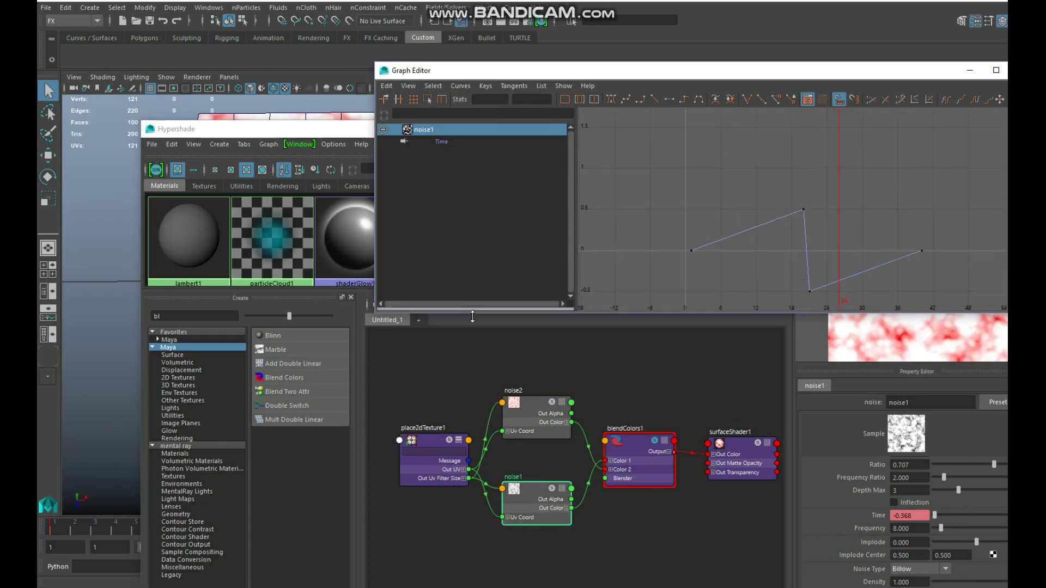
{"action": "left_click_drag", "start_coordinate": [66, 521], "coordinate": [39, 531]}
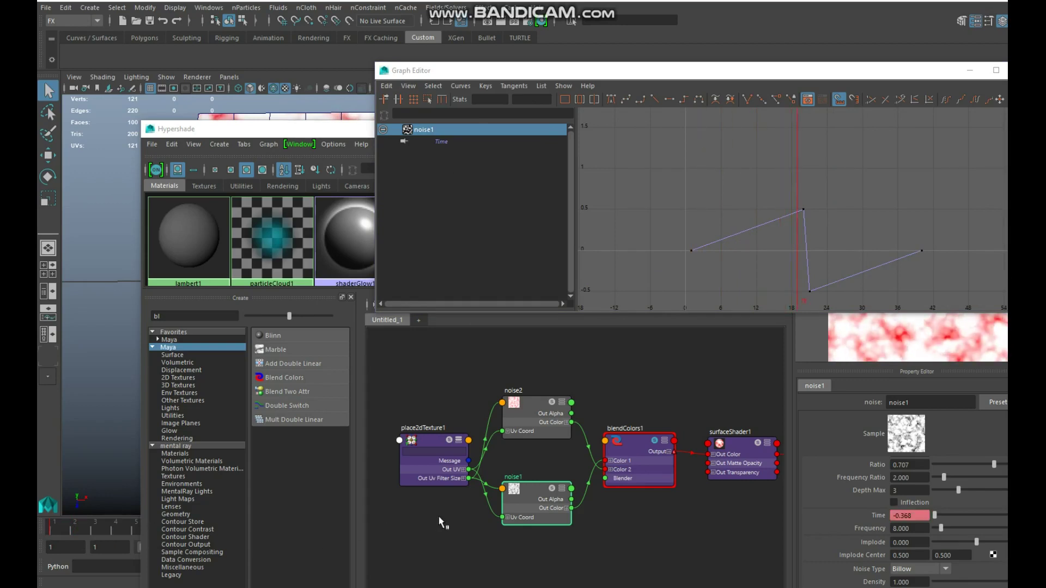
{"action": "left_click", "coordinate": [768, 154]}
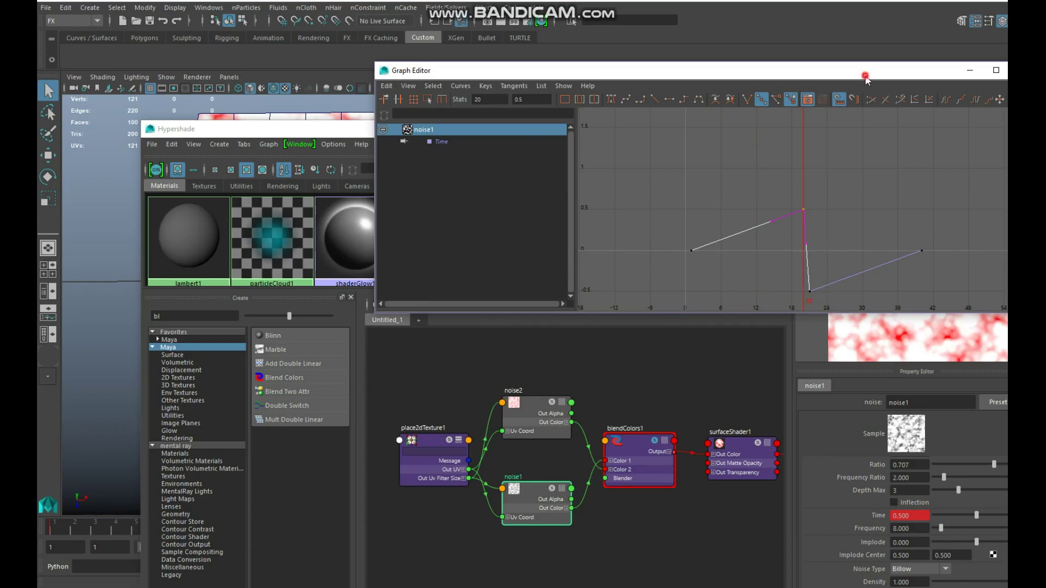
{"action": "left_click_drag", "start_coordinate": [866, 78], "coordinate": [1045, 48]}
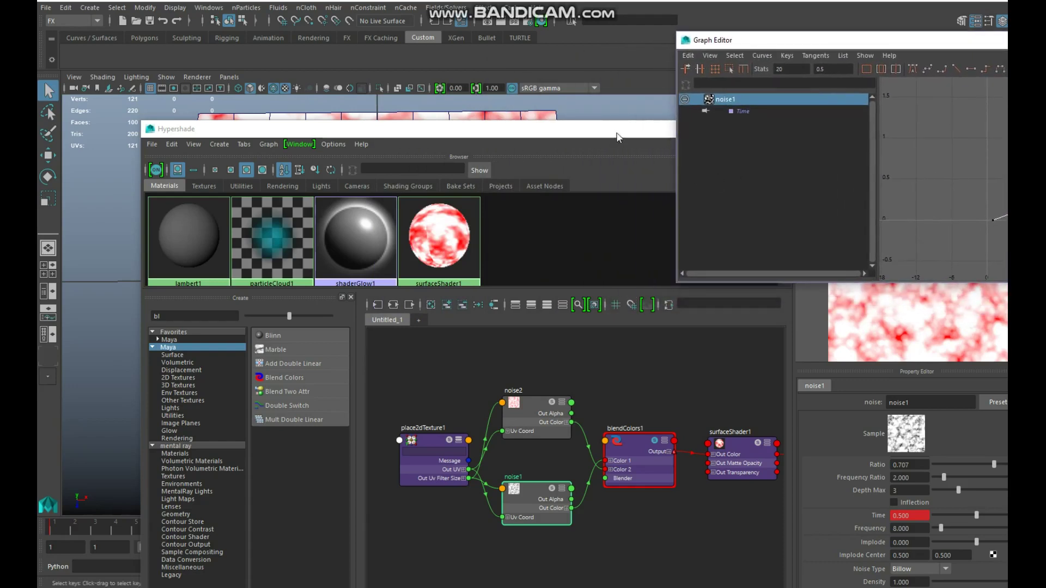
Step: Select noise2 and key its Time attribute at 0 on frame 1
{"action": "left_click", "coordinate": [533, 406]}
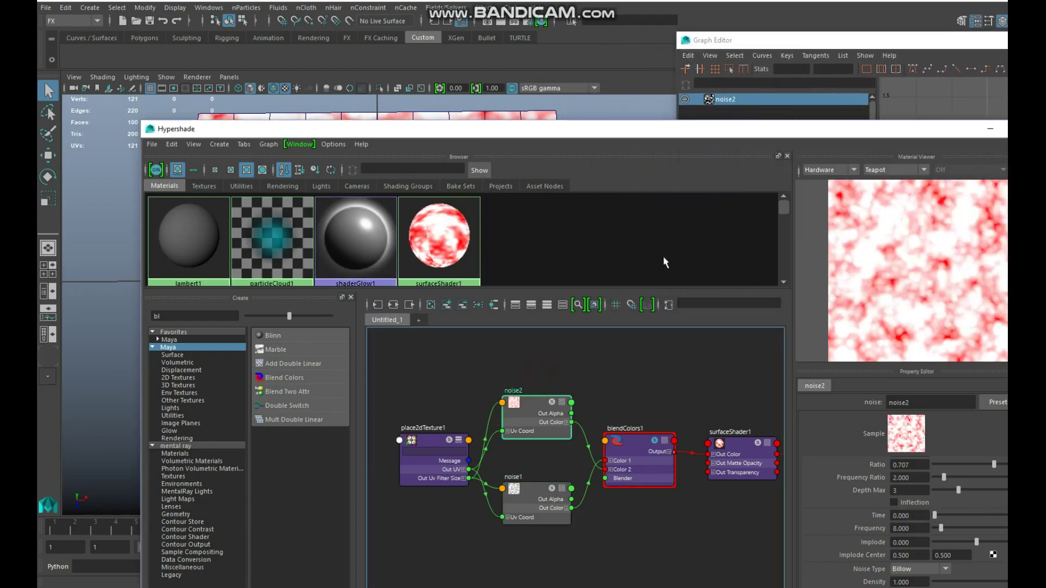
{"action": "left_click_drag", "start_coordinate": [748, 133], "coordinate": [773, 518]}
{"action": "left_click", "coordinate": [56, 527]}
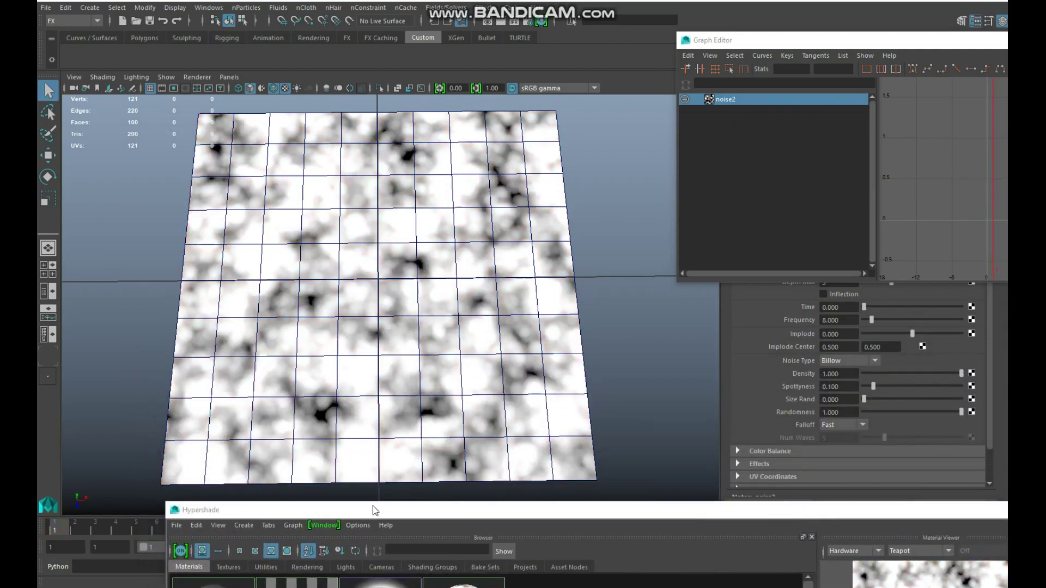
{"action": "left_click_drag", "start_coordinate": [372, 511], "coordinate": [381, 572]}
{"action": "left_click_drag", "start_coordinate": [957, 39], "coordinate": [1042, 63]}
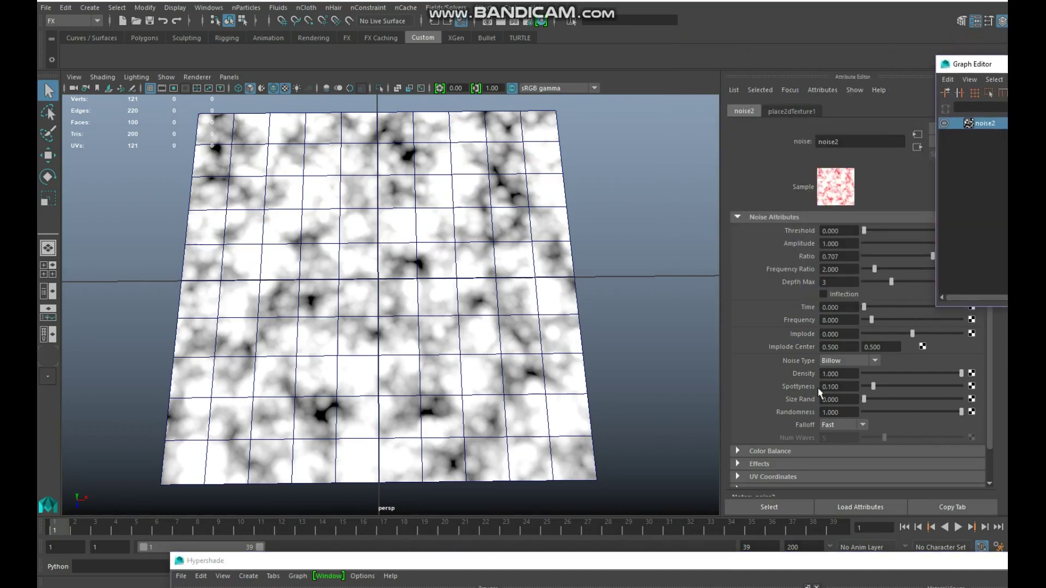
{"action": "scroll", "coordinate": [779, 418], "scroll_direction": "down", "scroll_amount": 1}
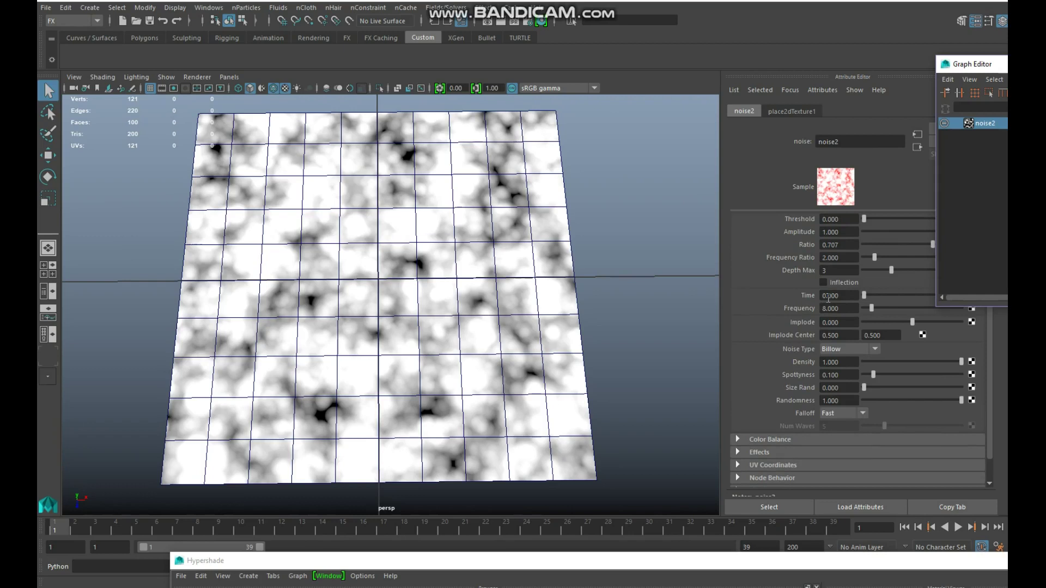
{"action": "right_click", "coordinate": [828, 297]}
{"action": "left_click", "coordinate": [843, 303]}
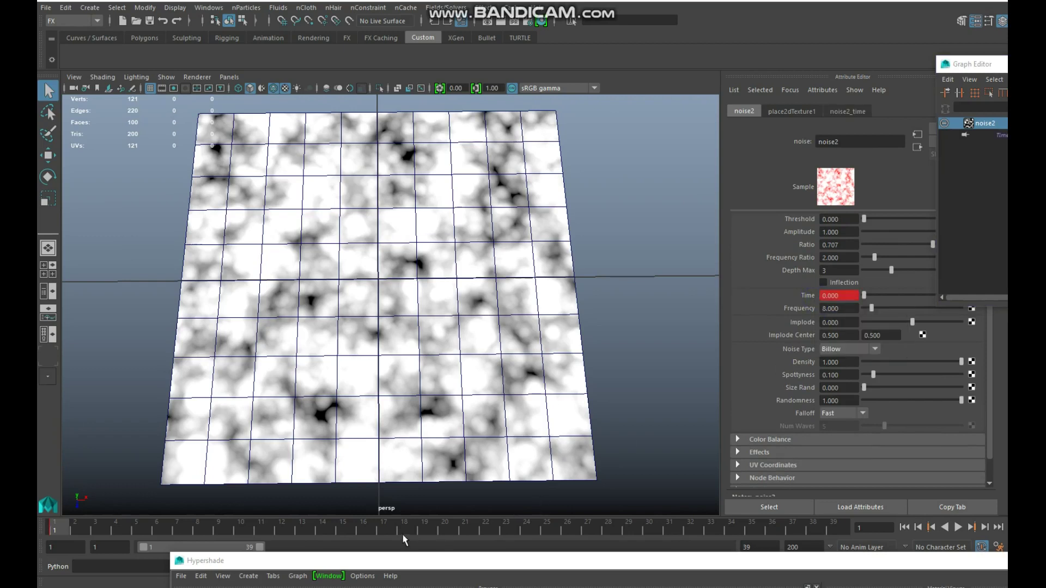
Step: Go to frame 40 and key noise2's Time at 1.000
{"action": "left_click", "coordinate": [442, 531]}
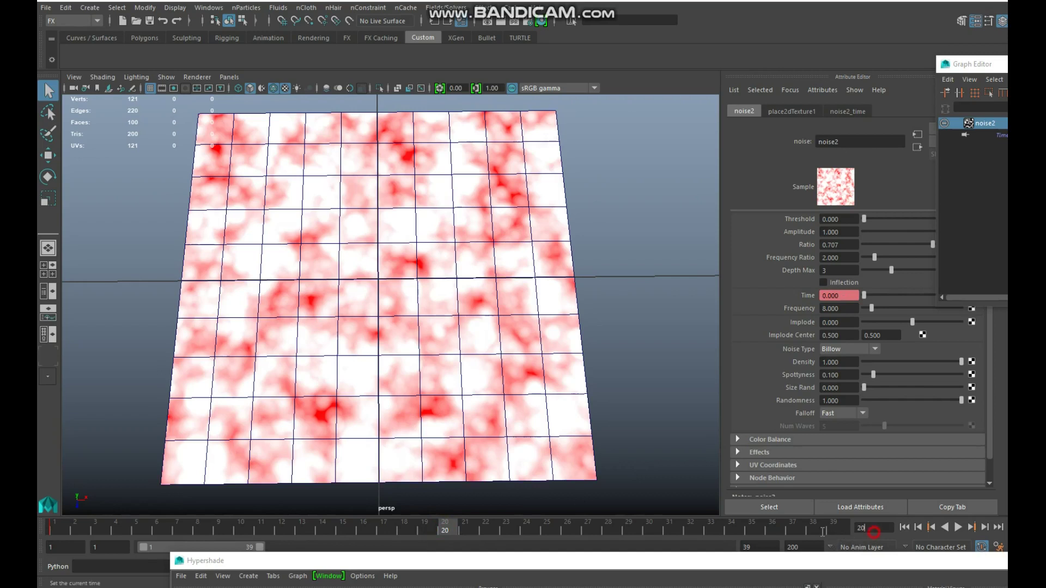
{"action": "type", "text": "40"}
{"action": "key", "text": "Return"}
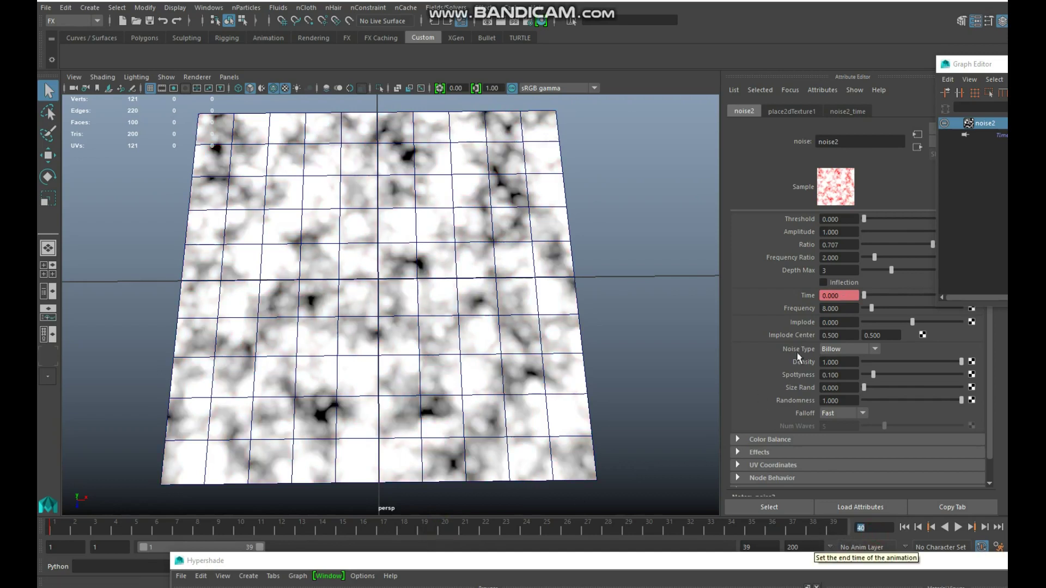
{"action": "type", "text": "1"}
{"action": "key", "text": "Return"}
{"action": "left_click", "coordinate": [790, 573]}
Step: Give noise2's Time curve linear tangents in the Graph Editor and play the looping animation
{"action": "left_click_drag", "start_coordinate": [972, 64], "coordinate": [302, 115]}
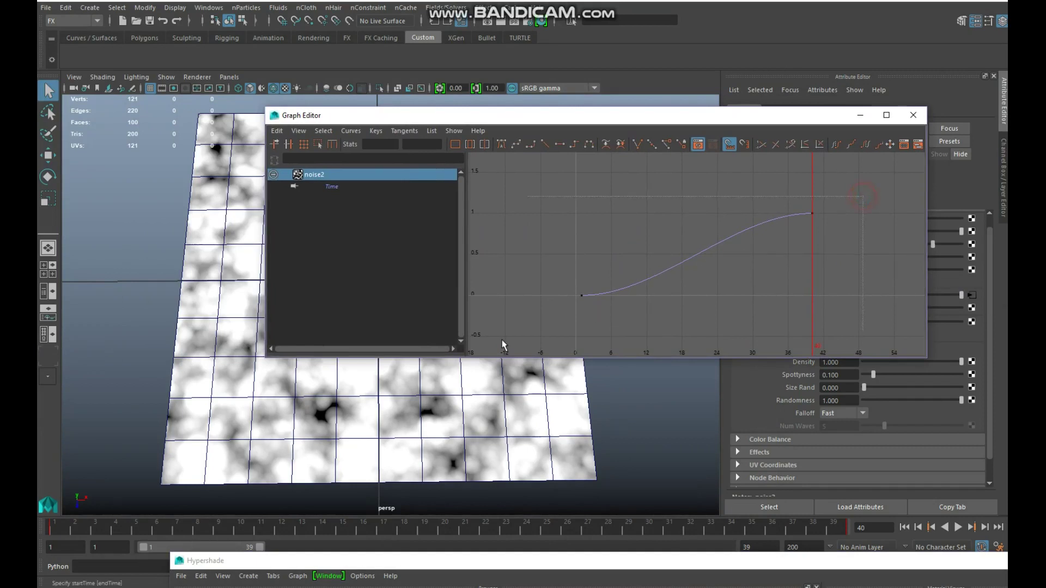
{"action": "left_click", "coordinate": [677, 264]}
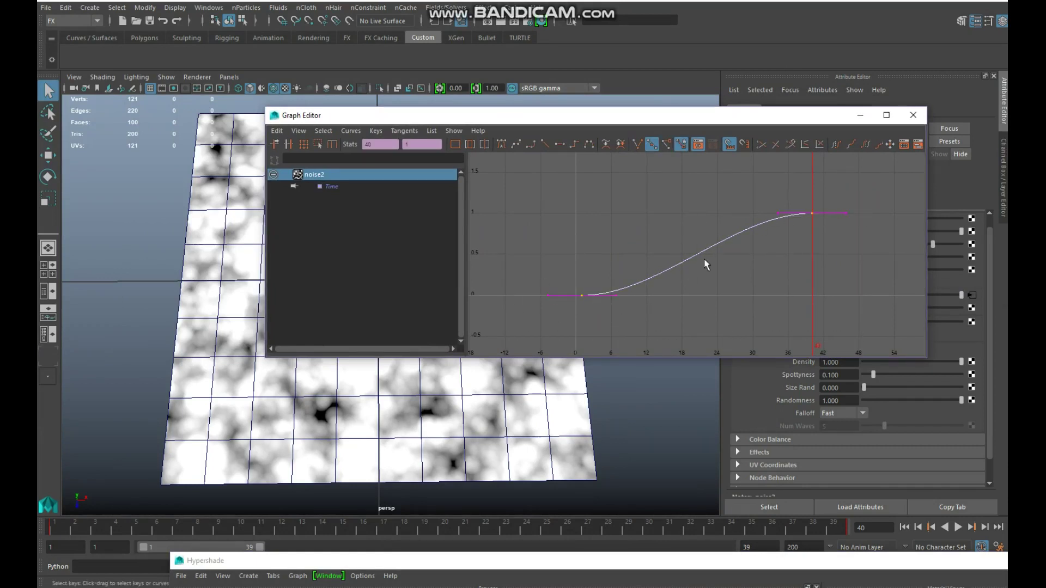
{"action": "left_click", "coordinate": [545, 144]}
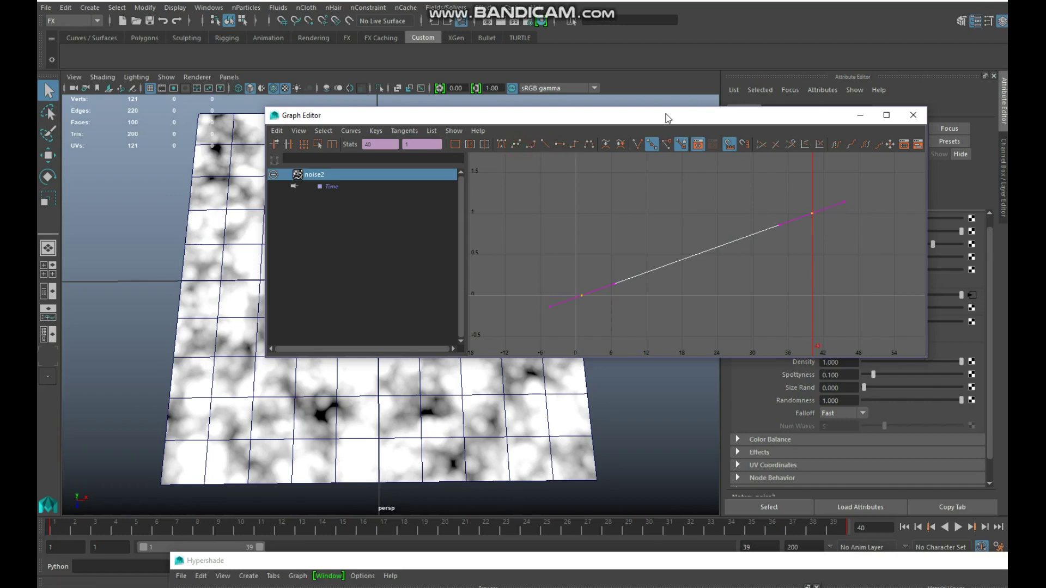
{"action": "left_click_drag", "start_coordinate": [714, 115], "coordinate": [1007, 201]}
{"action": "key", "text": "alt+v"}
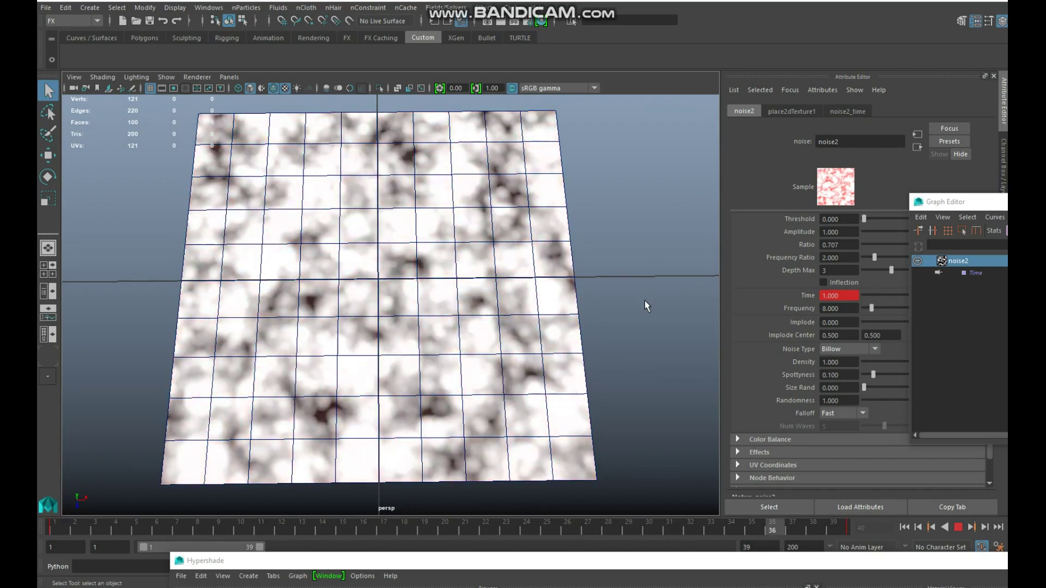
Step: Stop playback and set noise2's Color Offset to black
{"action": "key", "text": "Escape"}
{"action": "left_click", "coordinate": [626, 560]}
{"action": "left_click_drag", "start_coordinate": [627, 560], "coordinate": [563, 60]}
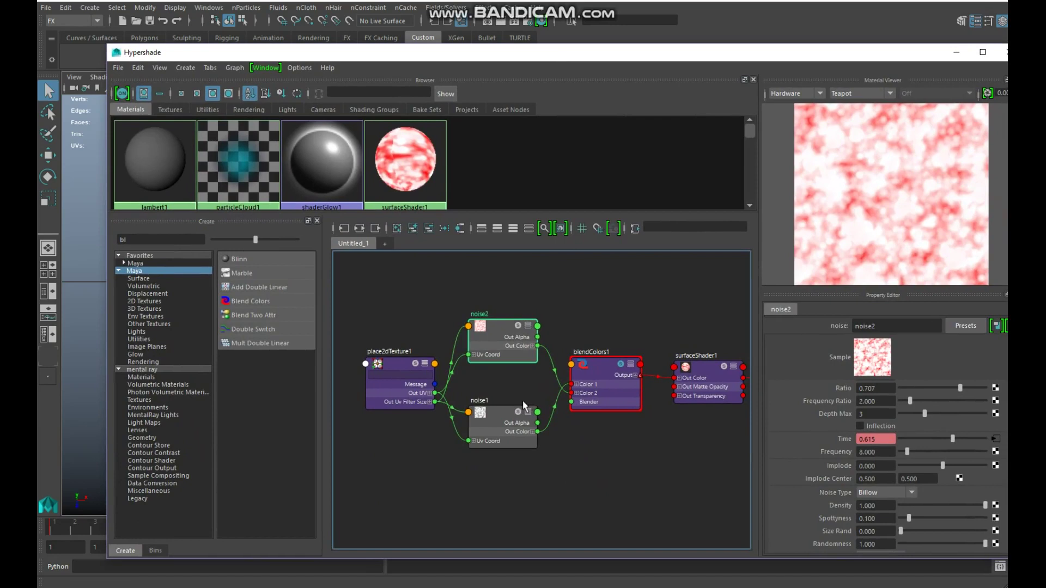
{"action": "left_click", "coordinate": [493, 297]}
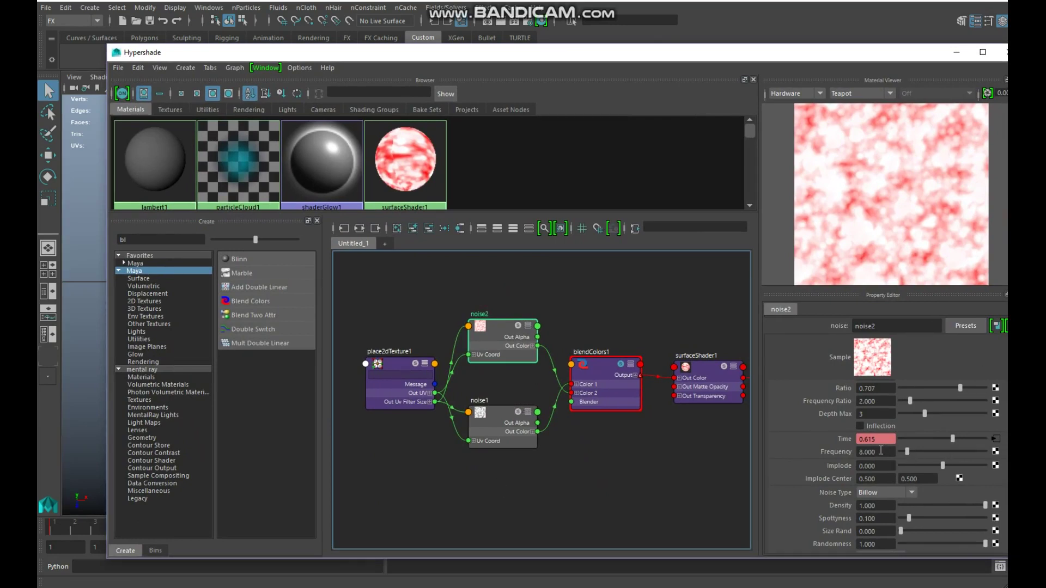
{"action": "scroll", "coordinate": [878, 446], "scroll_direction": "down", "scroll_amount": 5}
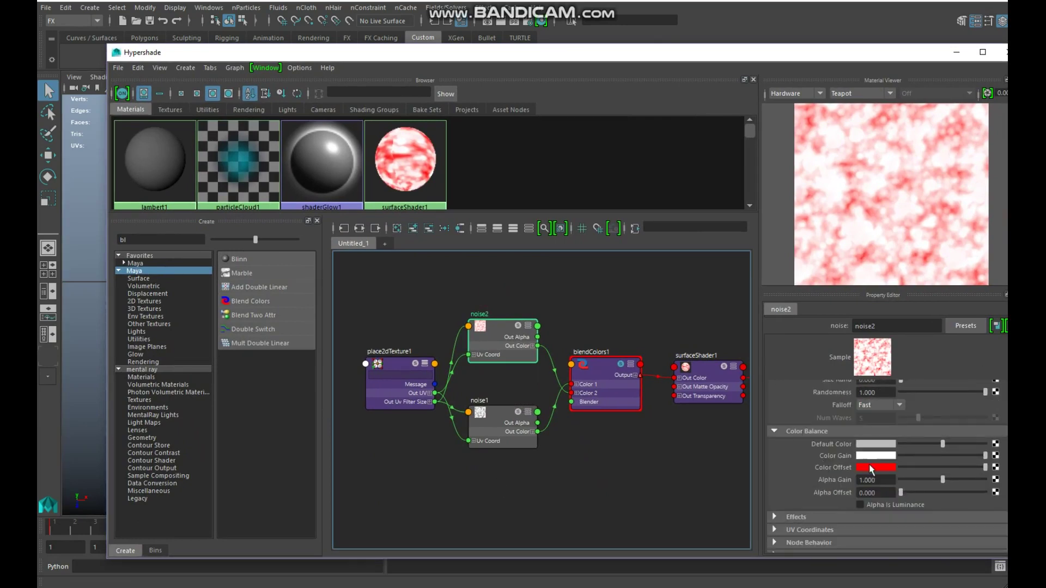
{"action": "left_click", "coordinate": [870, 468]}
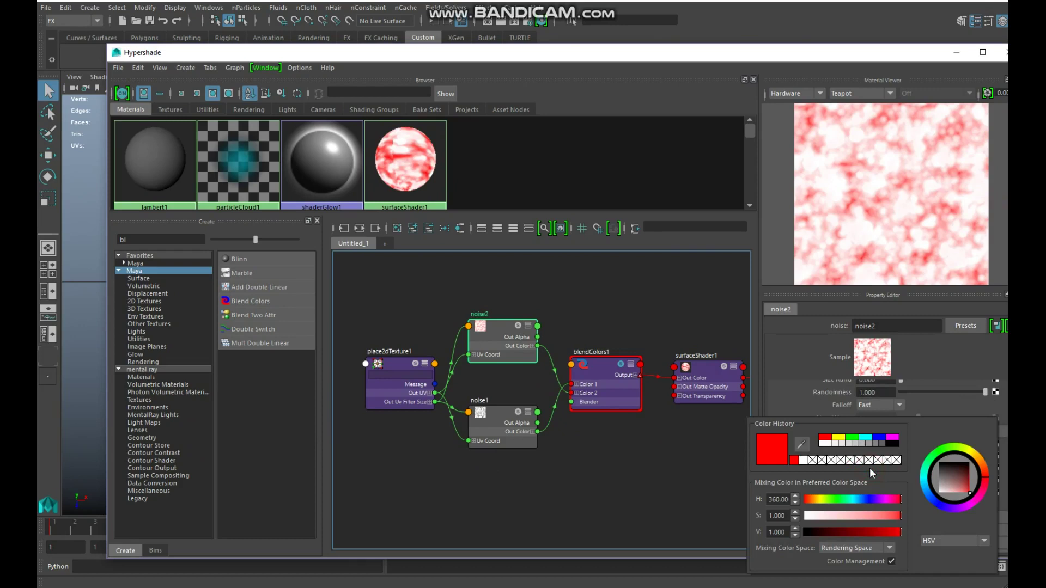
{"action": "left_click", "coordinate": [893, 444]}
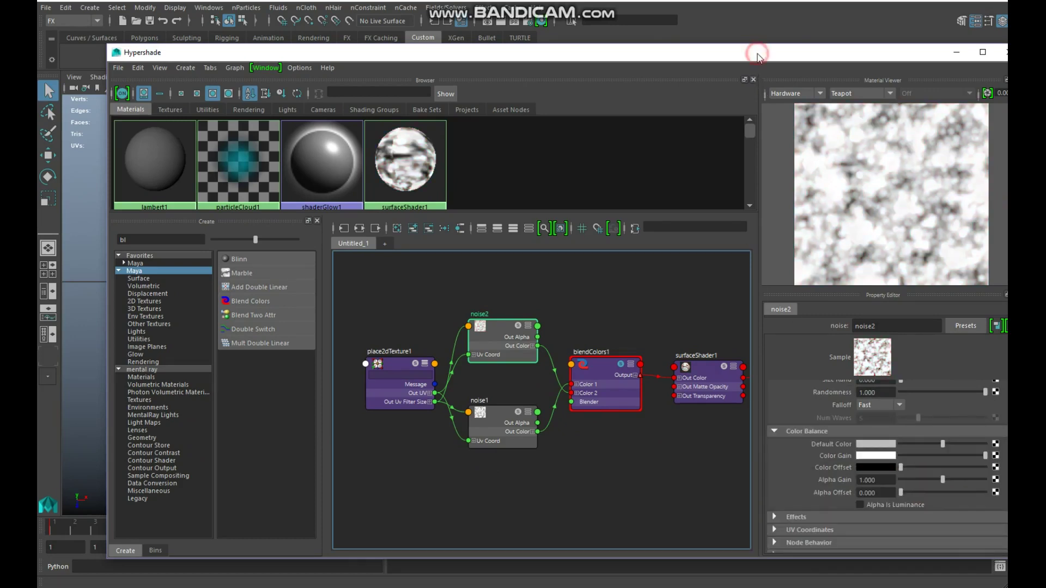
Step: Play the animation to preview the plane's gray-and-white animated noise
{"action": "left_click_drag", "start_coordinate": [757, 55], "coordinate": [816, 561]}
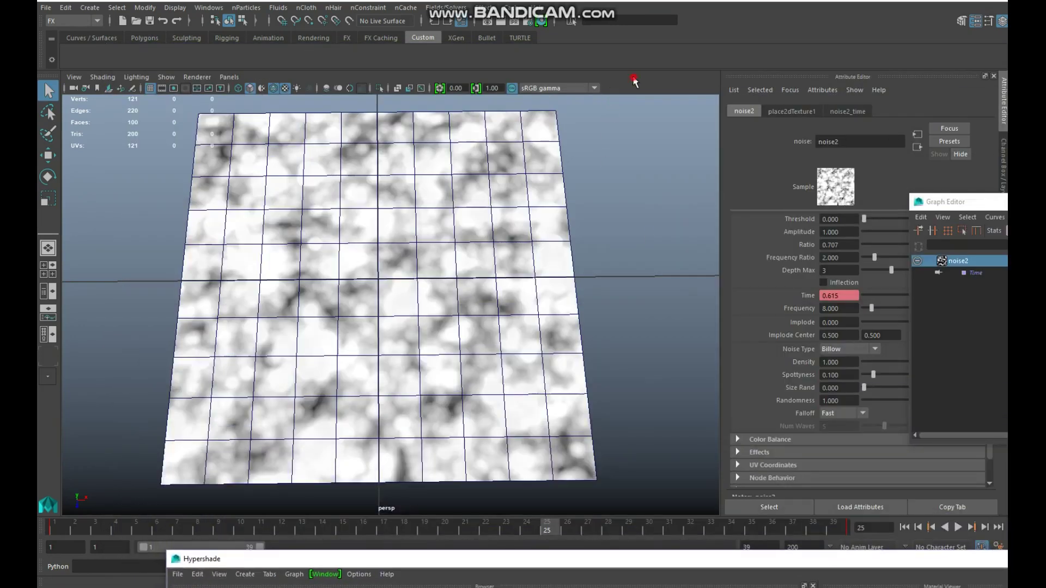
{"action": "key", "text": "alt+v"}
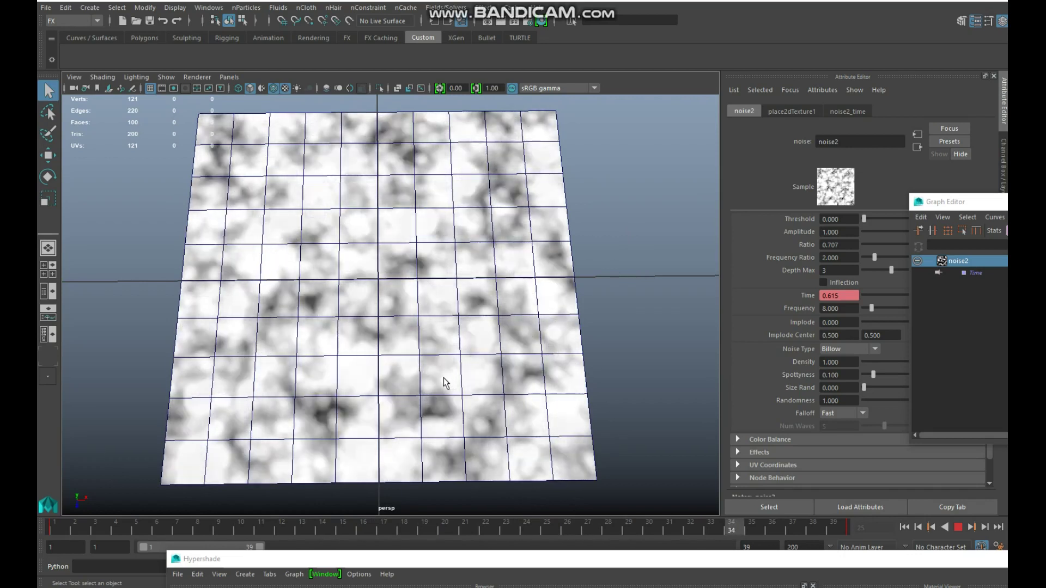
{"action": "key", "text": "Escape"}
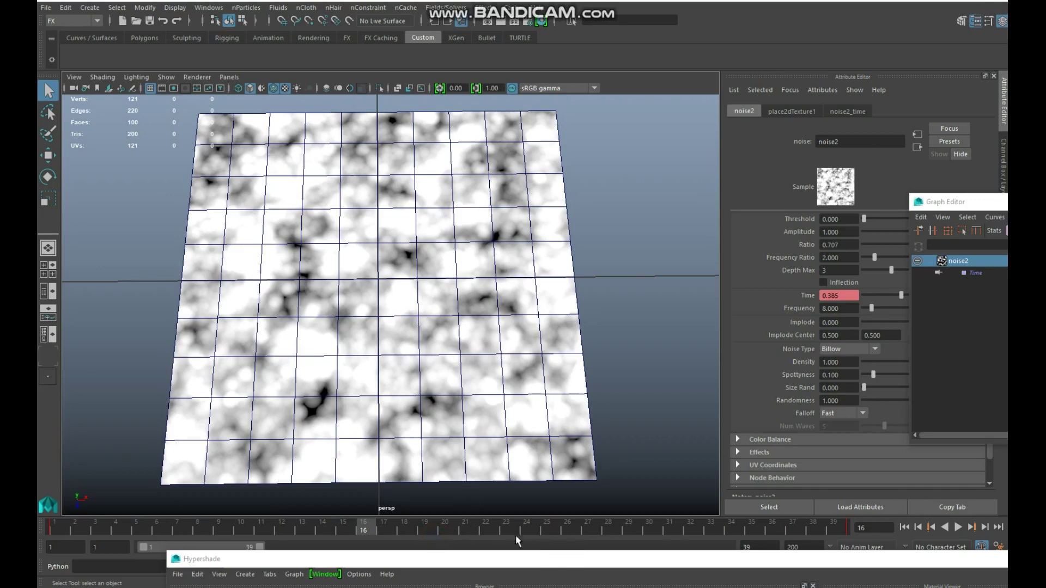
{"action": "key", "text": "alt+v"}
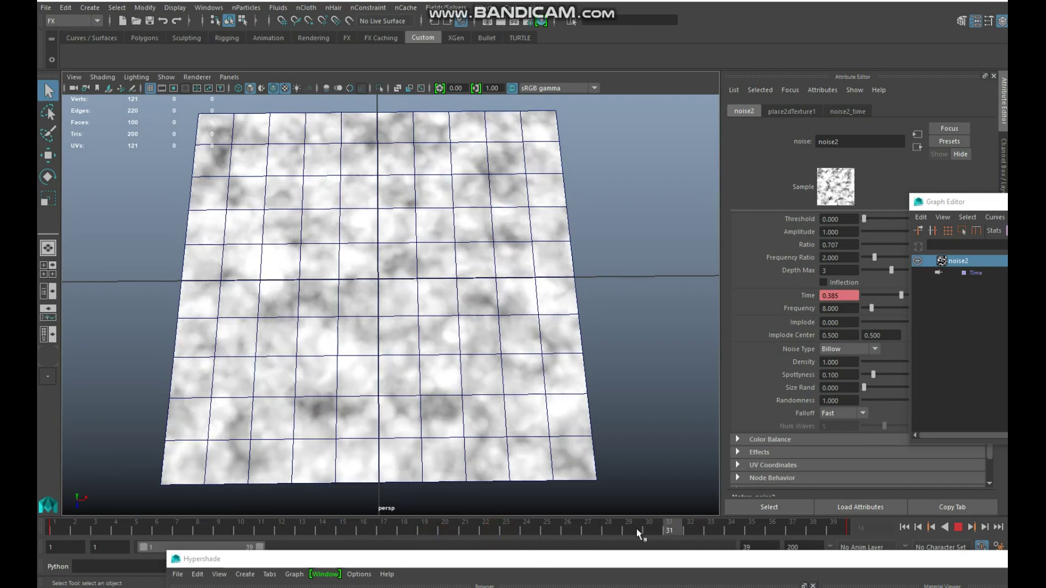
{"action": "left_click", "coordinate": [631, 527]}
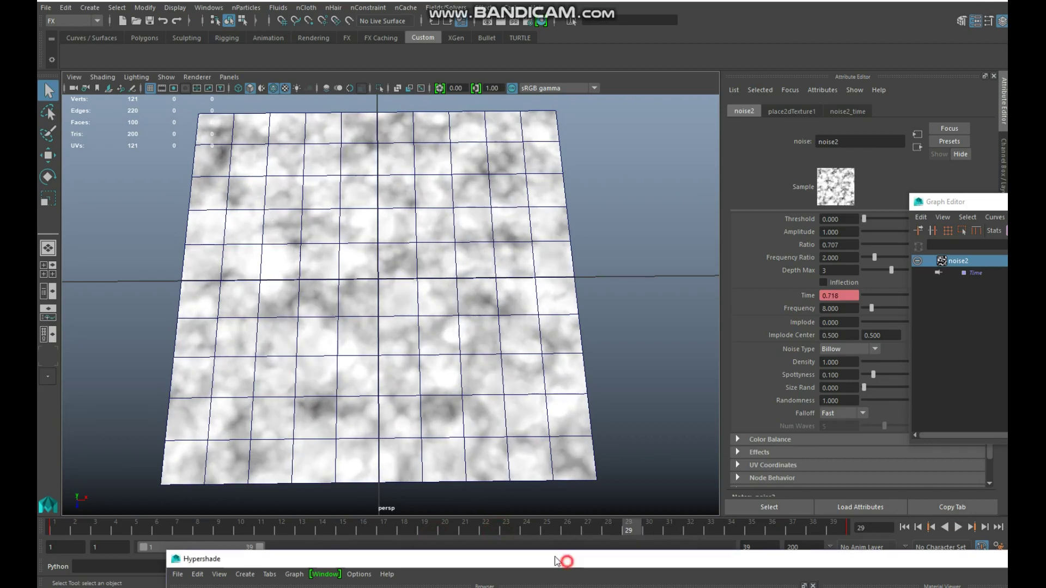
{"action": "left_click_drag", "start_coordinate": [562, 561], "coordinate": [506, 478]}
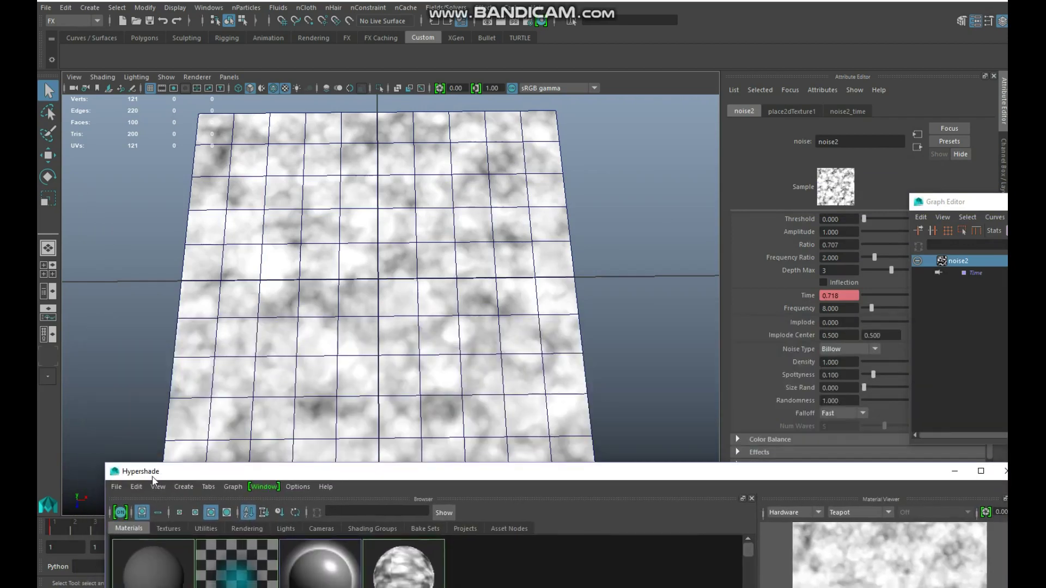
Step: Return to frame 1 and raise noise1's Threshold to 0.109
{"action": "left_click_drag", "start_coordinate": [89, 524], "coordinate": [54, 526]}
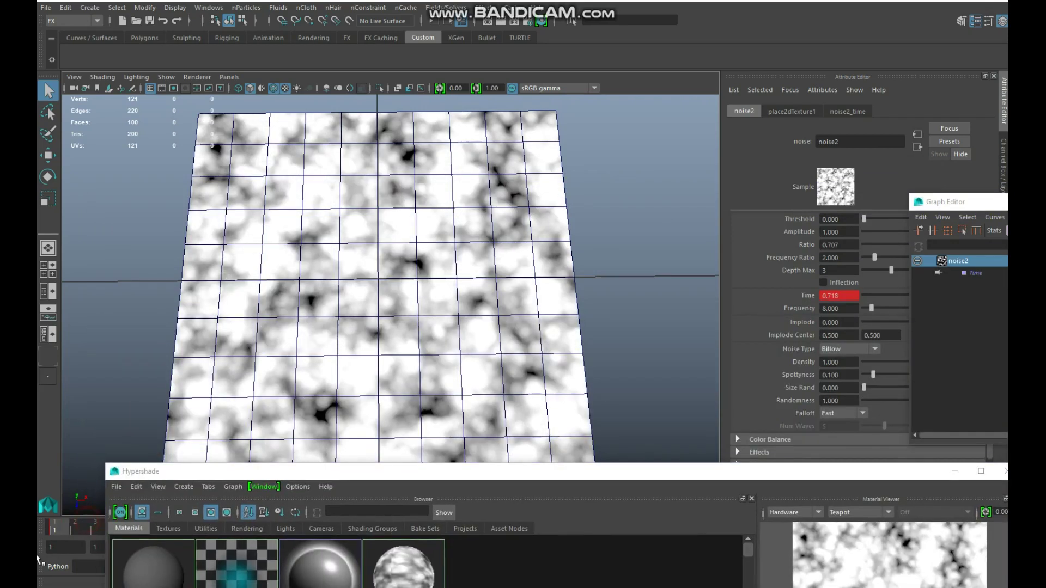
{"action": "left_click", "coordinate": [539, 477]}
{"action": "left_click_drag", "start_coordinate": [539, 477], "coordinate": [513, 176]}
{"action": "left_click", "coordinate": [474, 527]}
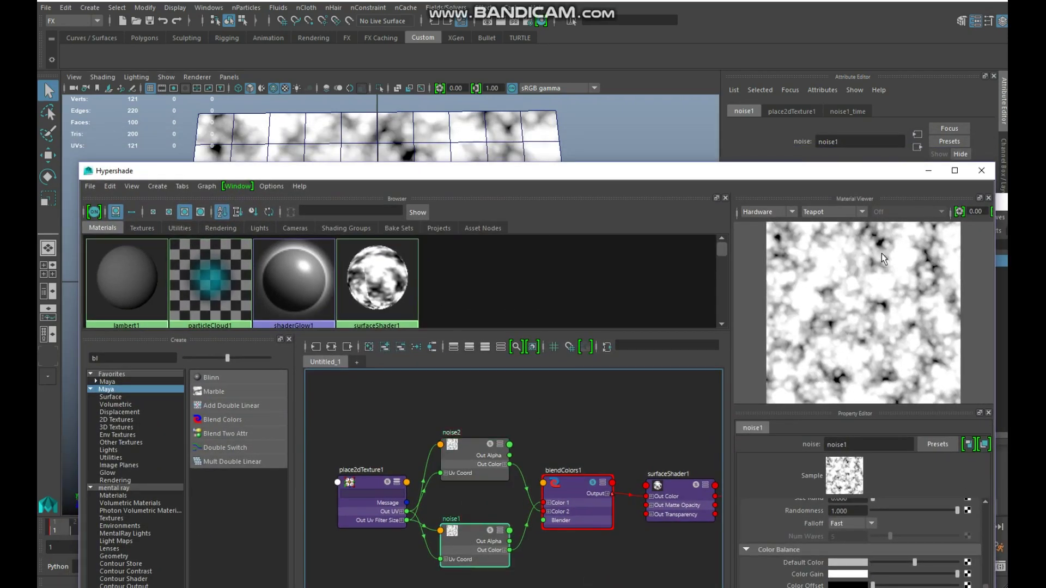
{"action": "left_click_drag", "start_coordinate": [894, 174], "coordinate": [893, 506]}
{"action": "left_click", "coordinate": [963, 207]}
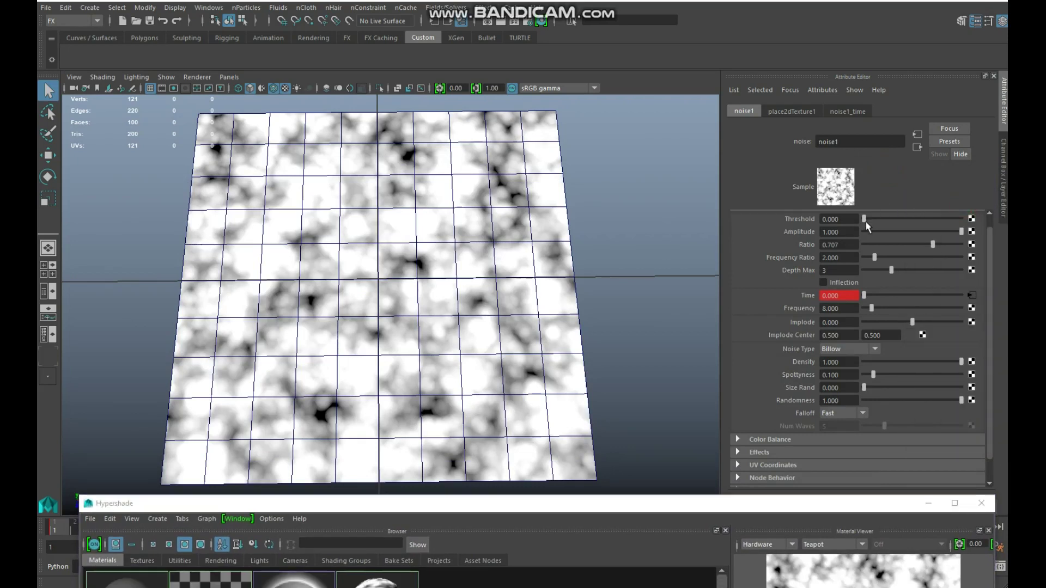
{"action": "left_click_drag", "start_coordinate": [866, 226], "coordinate": [875, 223]}
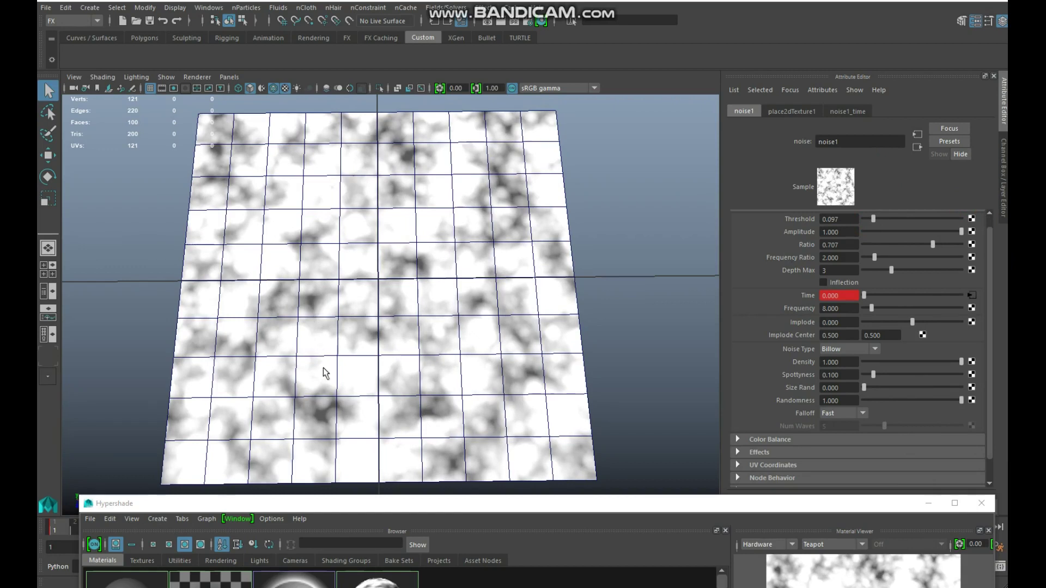
{"action": "left_click_drag", "start_coordinate": [872, 223], "coordinate": [874, 219]}
Step: Check the noise at frames 22 and 21, then raise noise2's Threshold to about 0.097
{"action": "left_click_drag", "start_coordinate": [595, 512], "coordinate": [654, 564]}
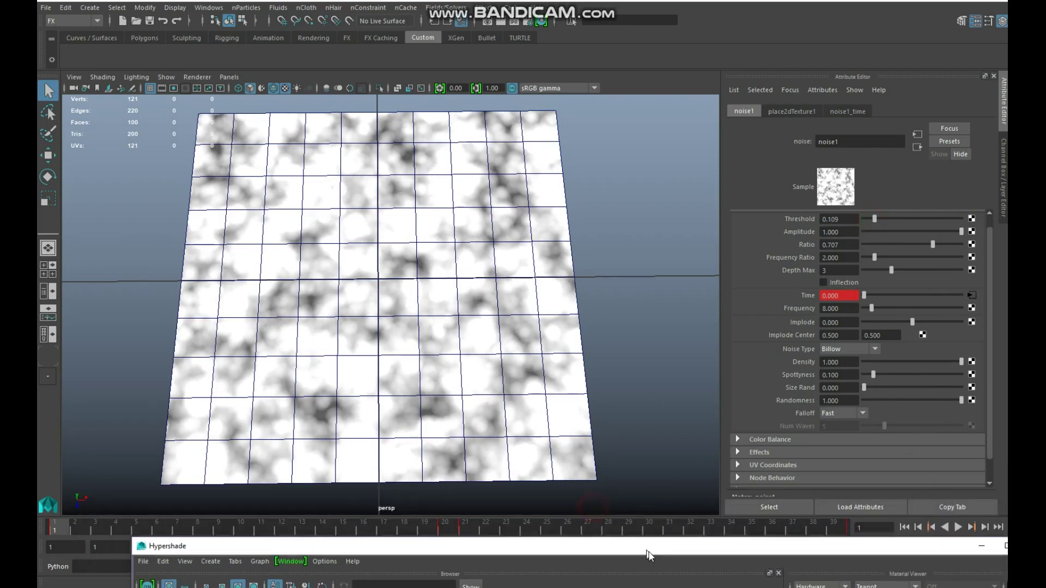
{"action": "left_click", "coordinate": [483, 531]}
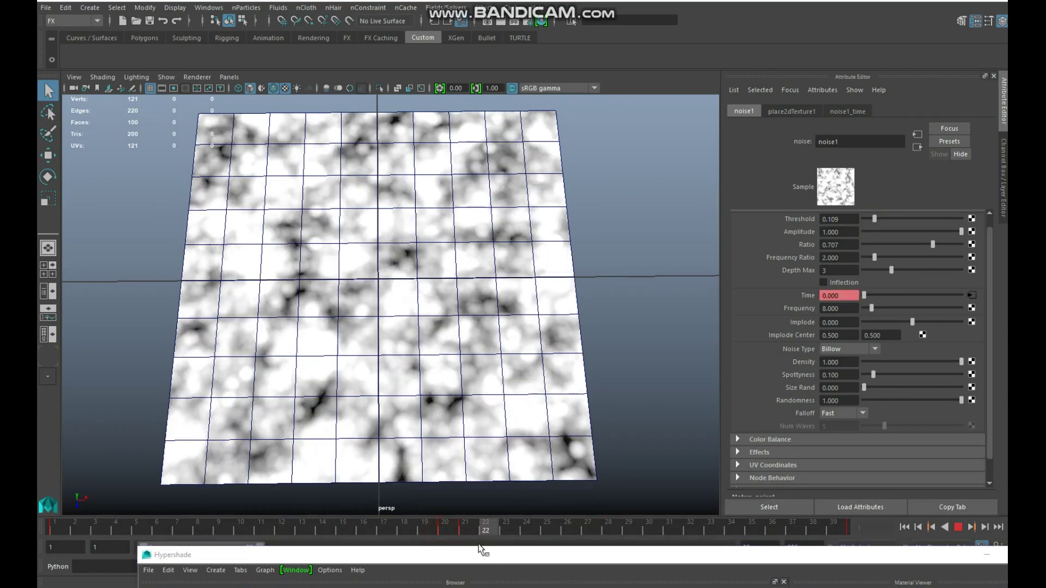
{"action": "left_click", "coordinate": [473, 539]}
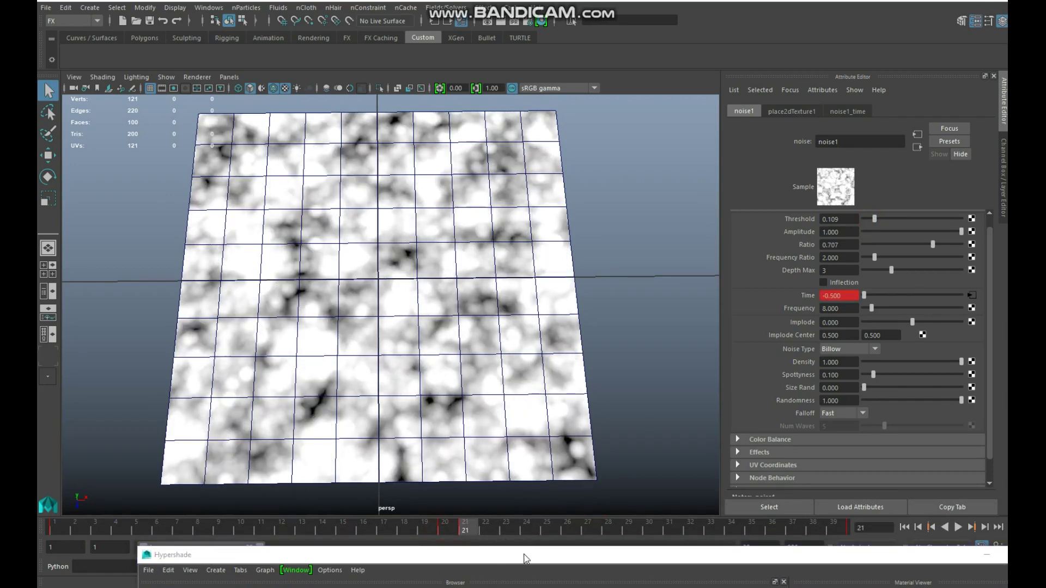
{"action": "left_click_drag", "start_coordinate": [525, 558], "coordinate": [509, 152]}
{"action": "left_click", "coordinate": [550, 448]}
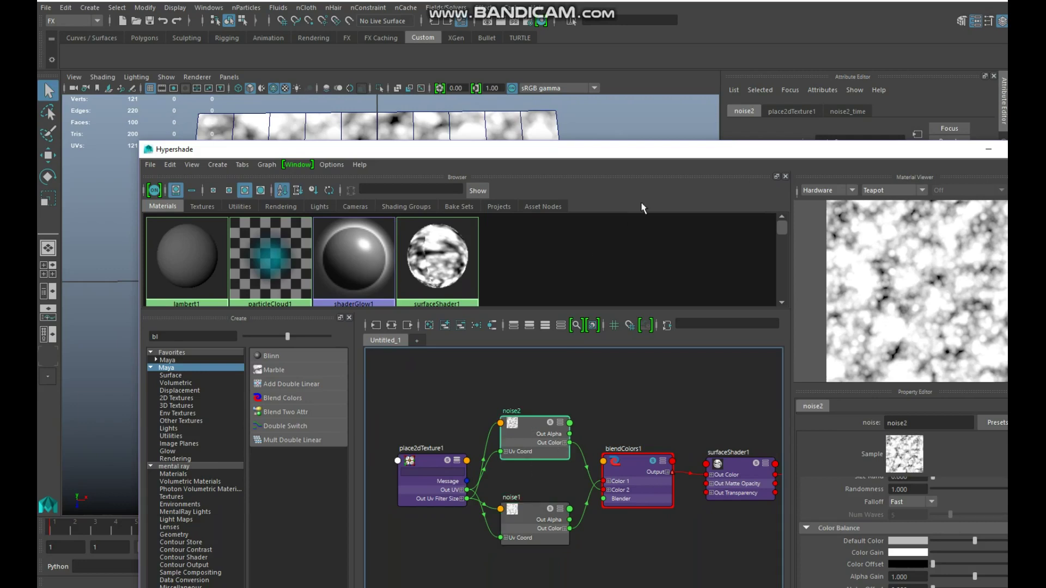
{"action": "left_click_drag", "start_coordinate": [684, 162], "coordinate": [701, 561]}
{"action": "left_click_drag", "start_coordinate": [864, 231], "coordinate": [871, 234]}
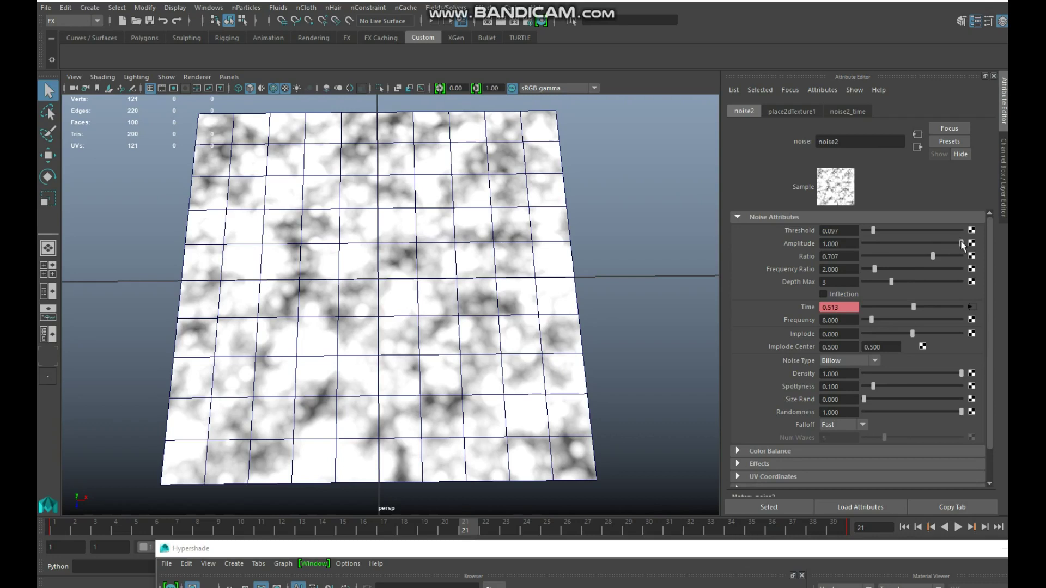
Step: Lower the Amplitude of noise2, then noise1, to 0.461
{"action": "left_click_drag", "start_coordinate": [957, 250], "coordinate": [908, 262]}
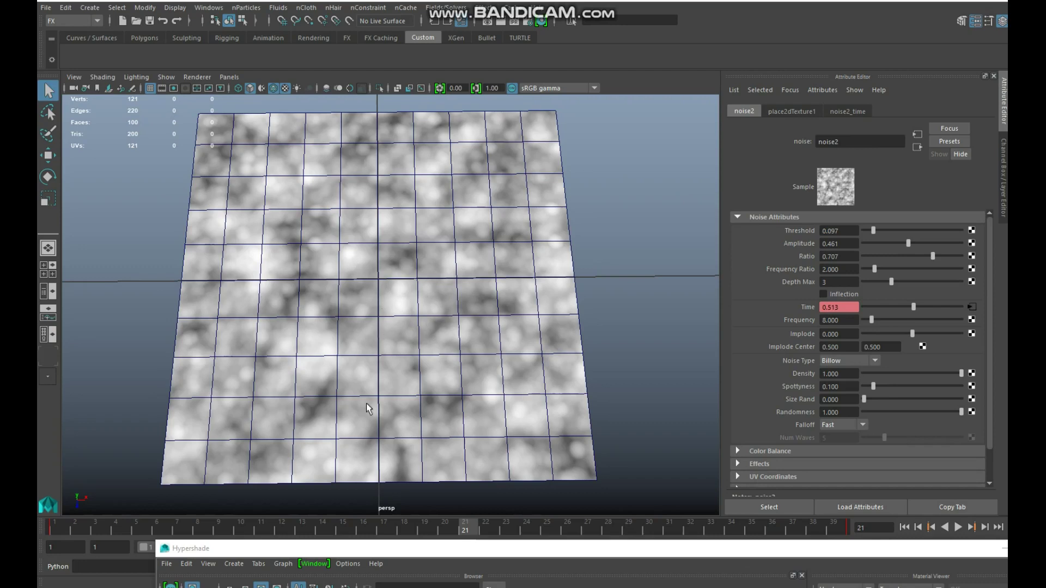
{"action": "left_click", "coordinate": [376, 564]}
{"action": "left_click", "coordinate": [473, 575]}
{"action": "left_click_drag", "start_coordinate": [477, 554], "coordinate": [461, 306]}
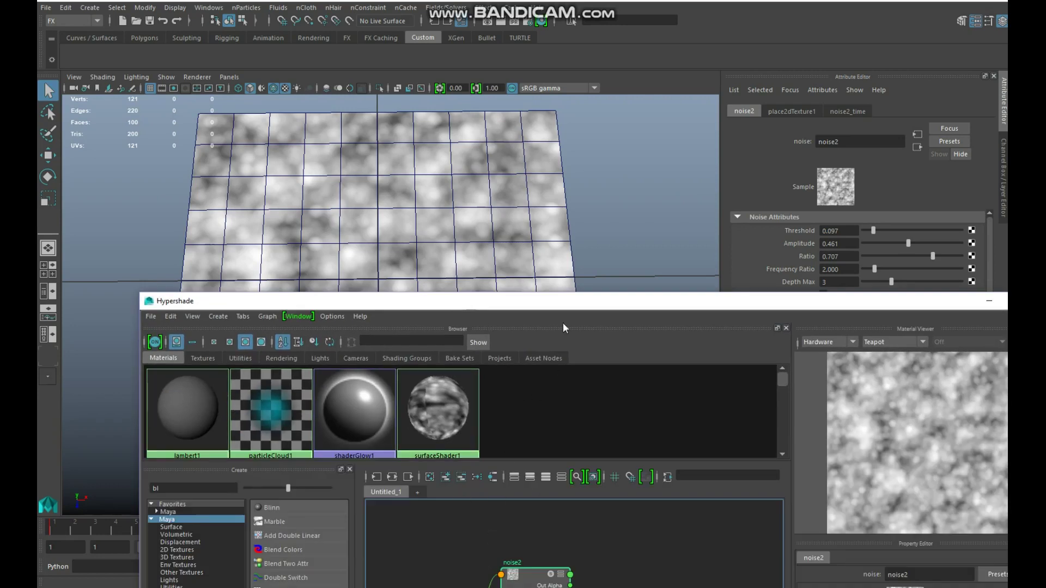
{"action": "left_click_drag", "start_coordinate": [573, 310], "coordinate": [558, 188]}
{"action": "left_click_drag", "start_coordinate": [626, 180], "coordinate": [588, 557]}
{"action": "left_click_drag", "start_coordinate": [212, 529], "coordinate": [54, 528]}
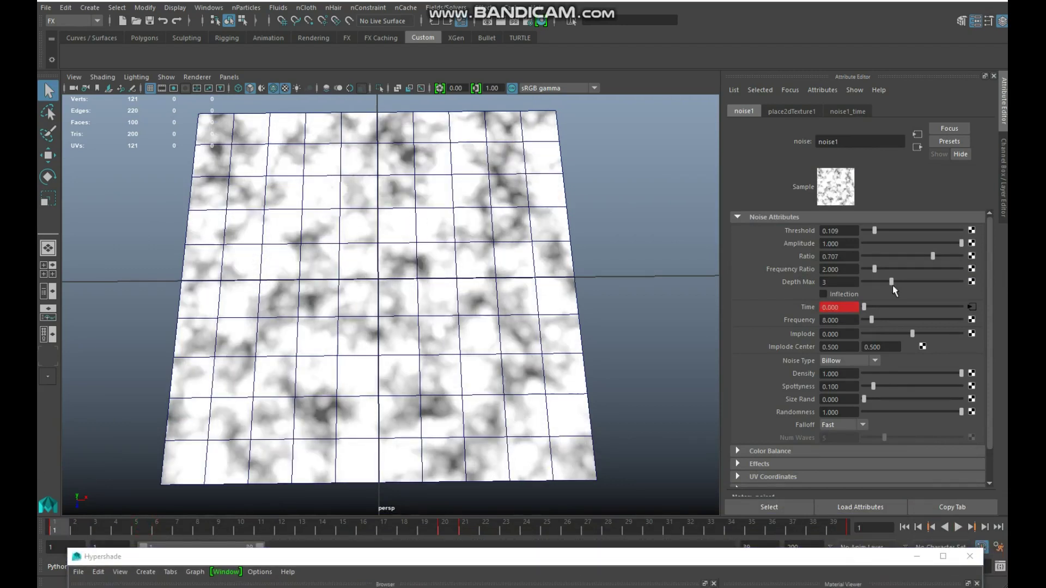
{"action": "left_click_drag", "start_coordinate": [962, 245], "coordinate": [909, 269]}
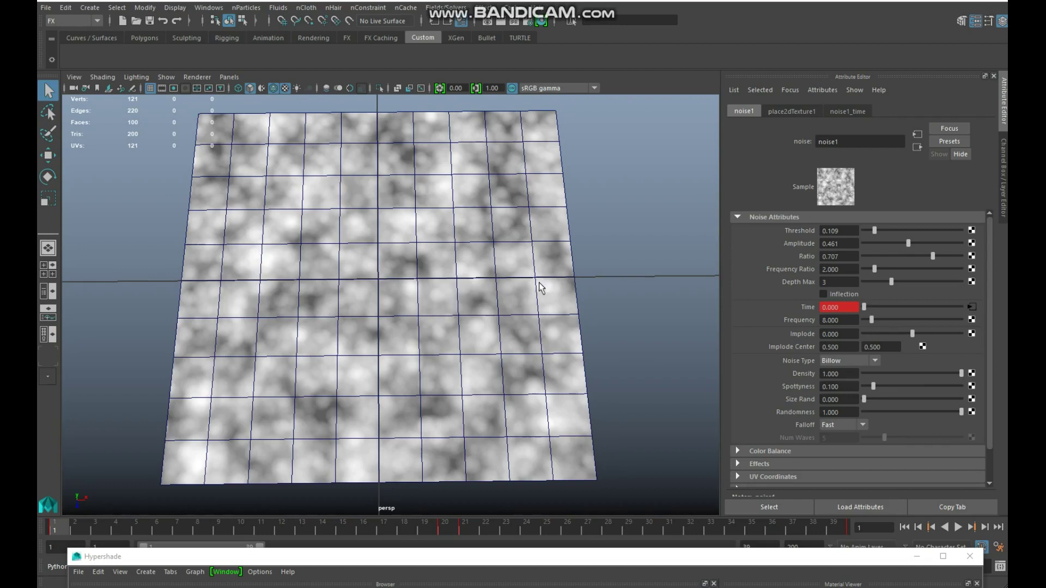
Step: Play the animation with Wireframe on Shaded turned off and the plane deselected
{"action": "key", "text": "alt+v"}
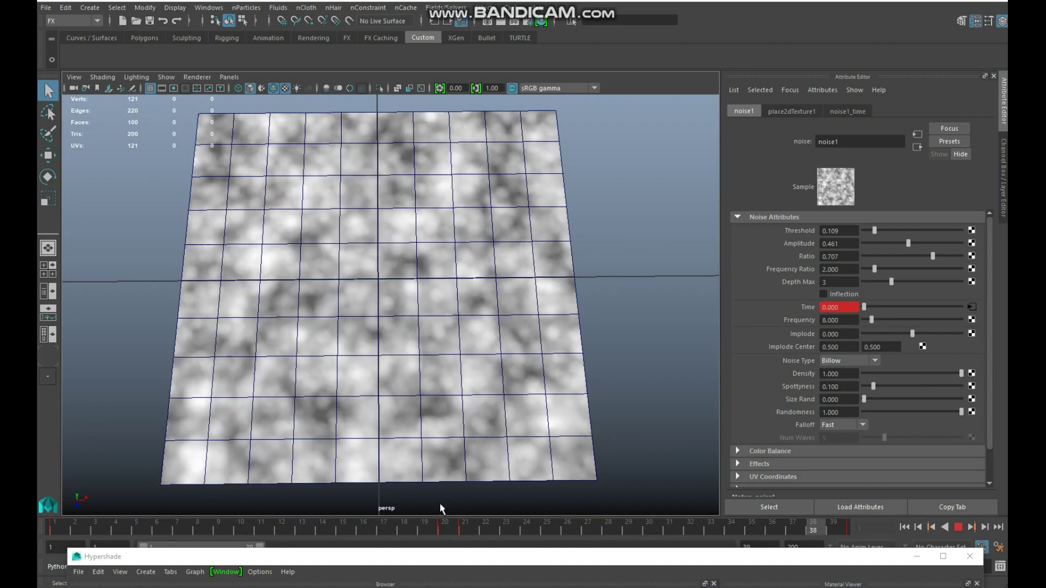
{"action": "left_click", "coordinate": [273, 87]}
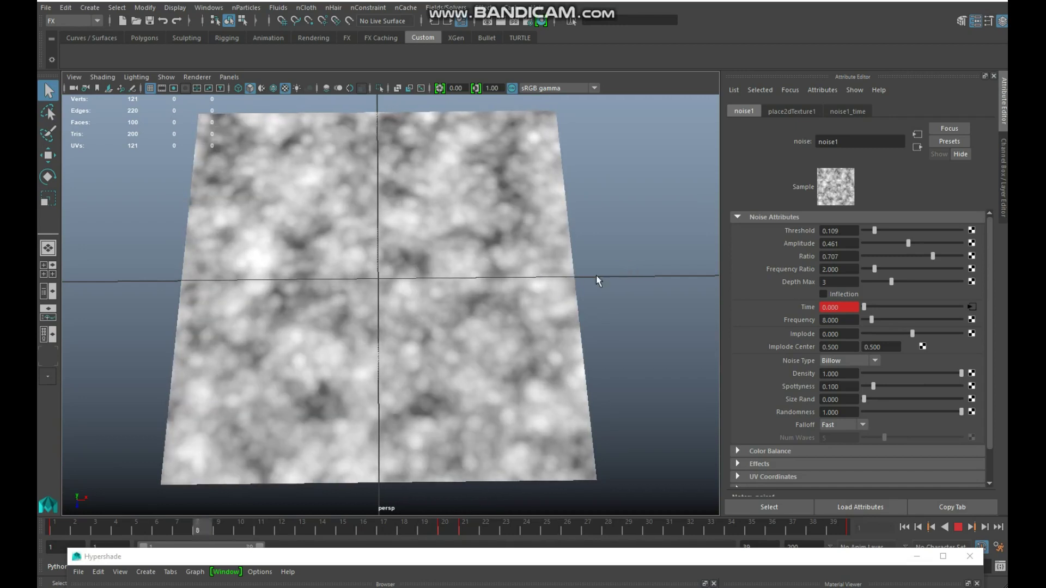
{"action": "left_click", "coordinate": [571, 235]}
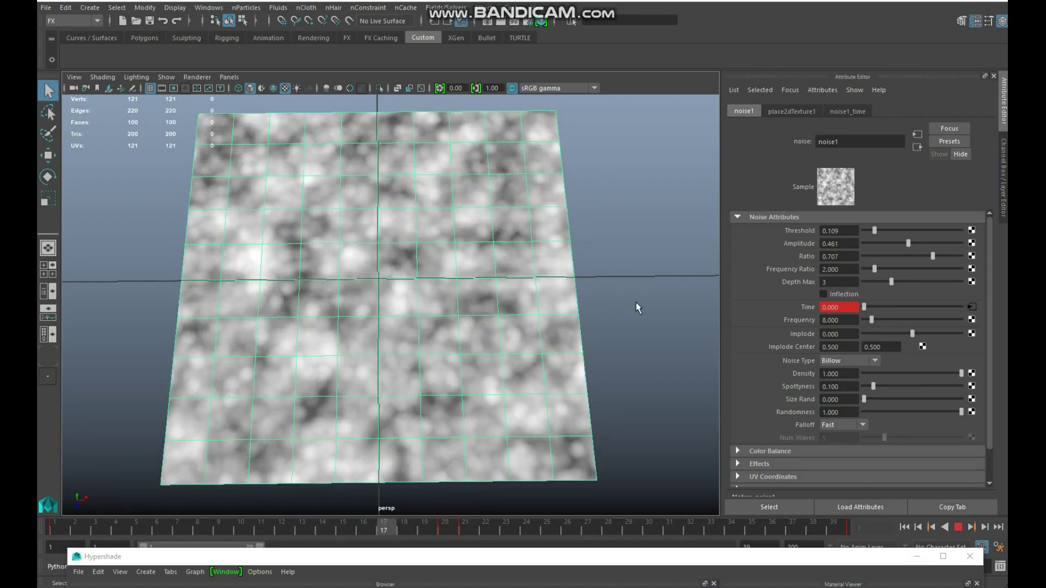
{"action": "left_click", "coordinate": [349, 87]}
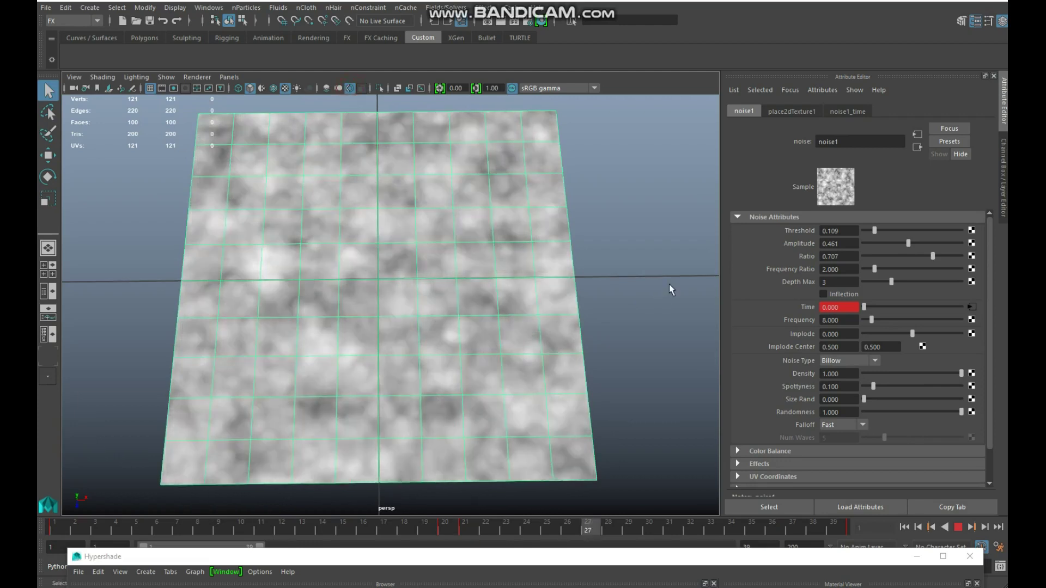
{"action": "left_click", "coordinate": [671, 289]}
{"action": "left_click", "coordinate": [550, 348]}
{"action": "left_click", "coordinate": [630, 324]}
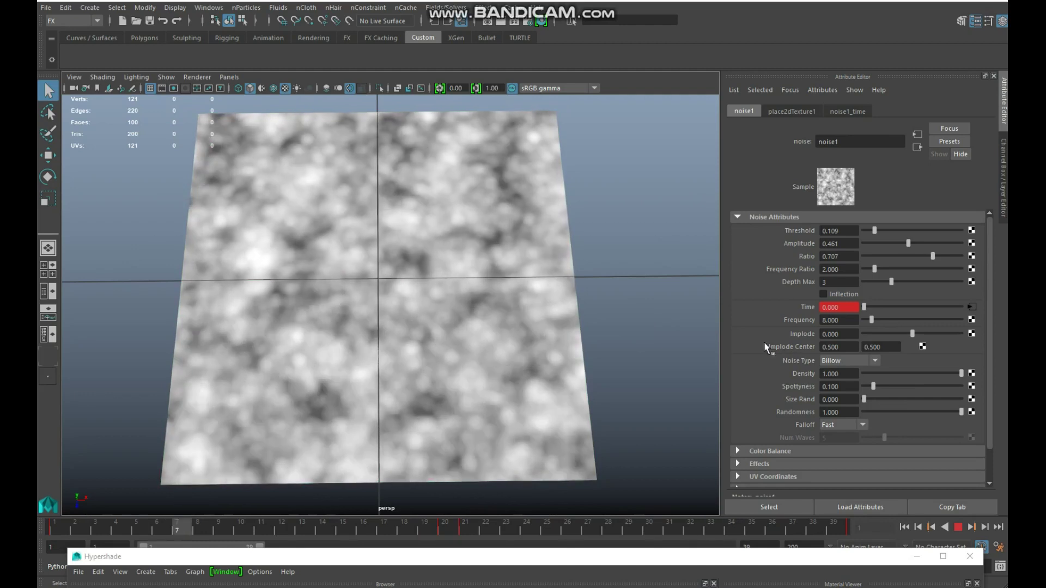